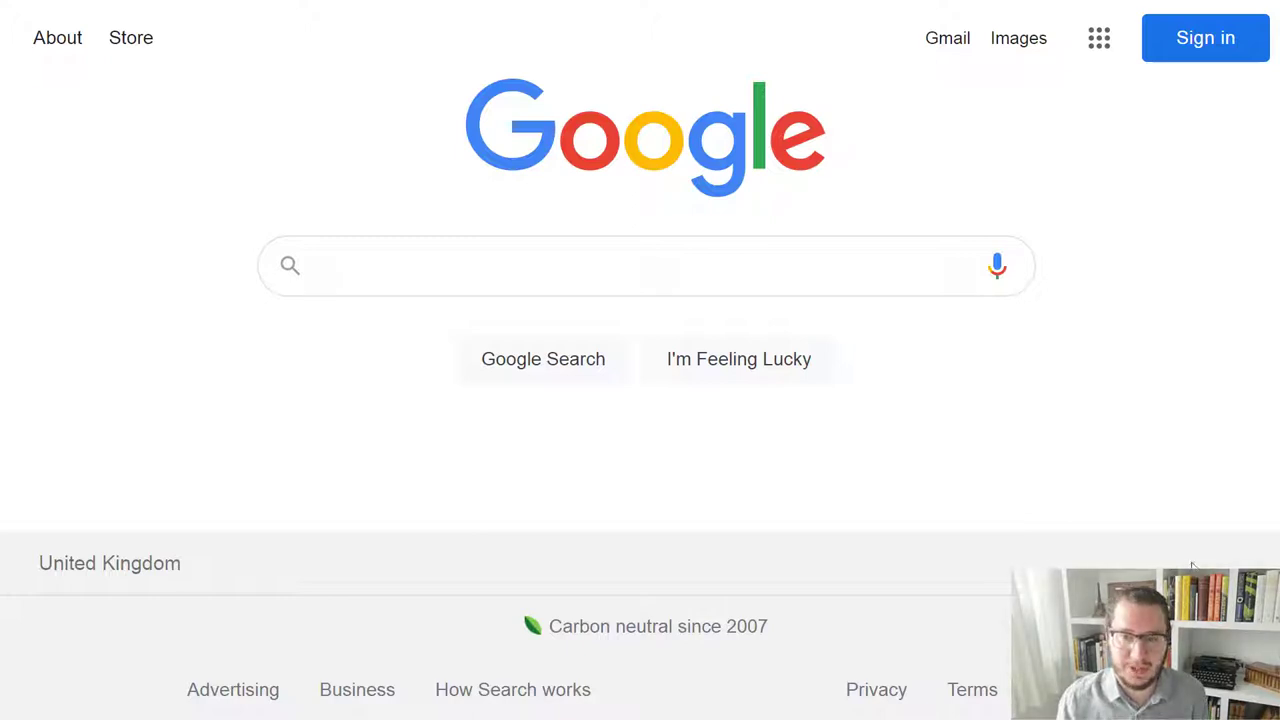
Search Google for "uea library databases" and open the AZ Databases page of the UEA Subject Guides.
click(803, 283)
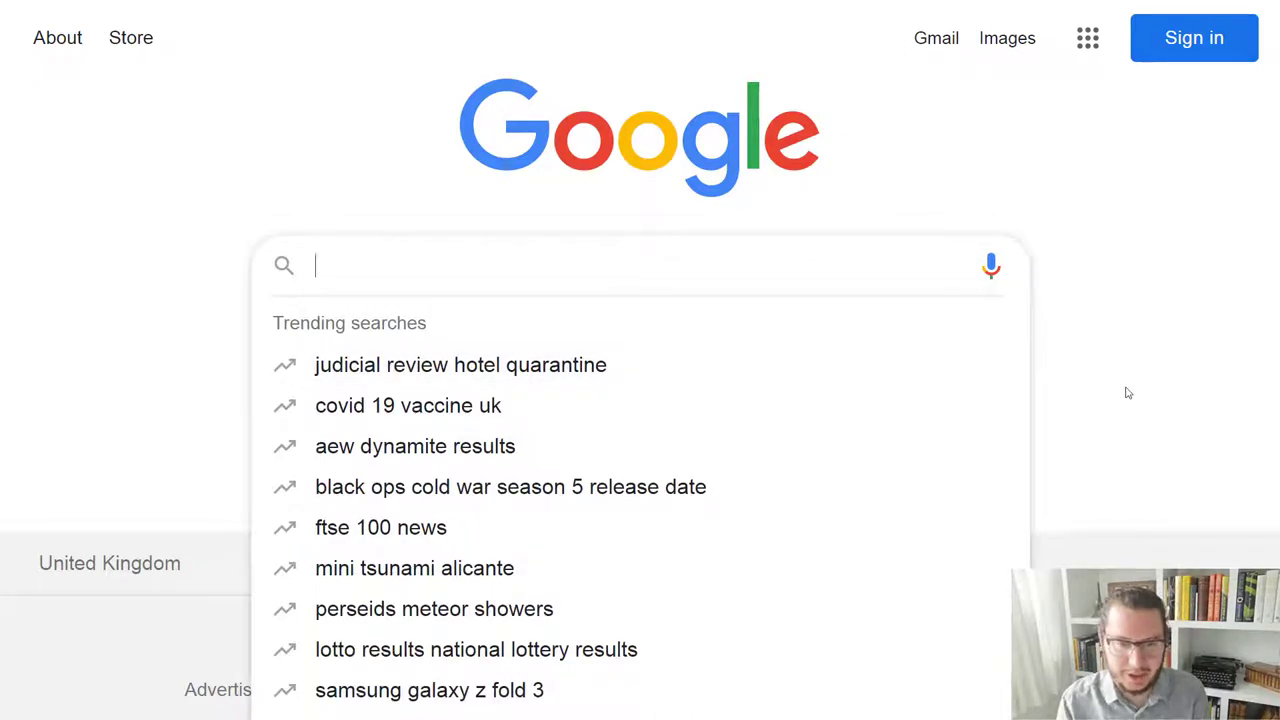
text(uea libr)
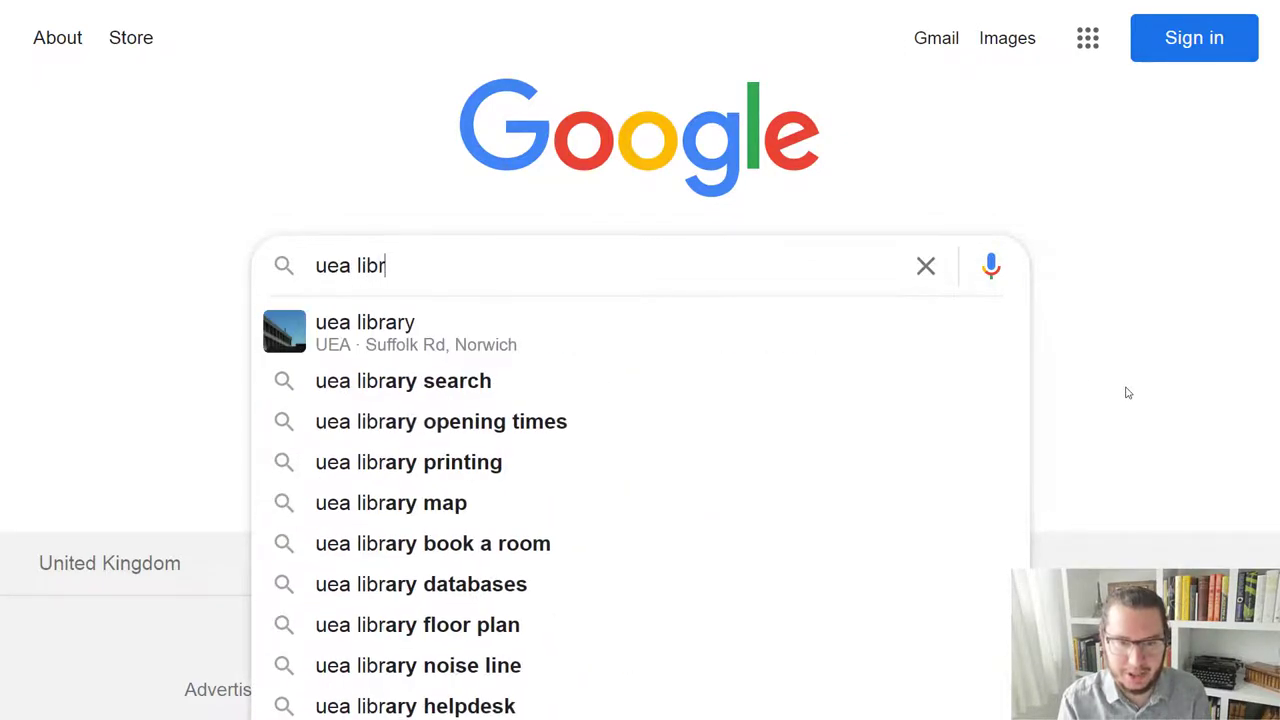
text(ary databas)
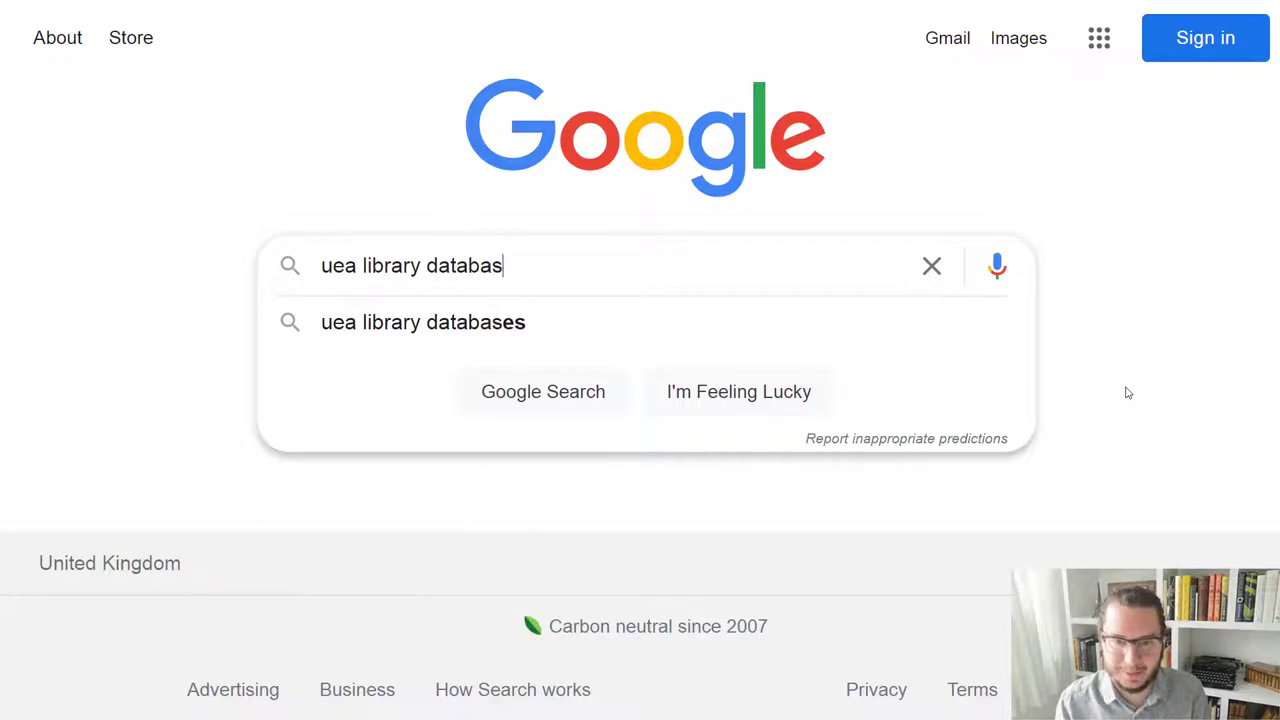
text(es)
key(Return)
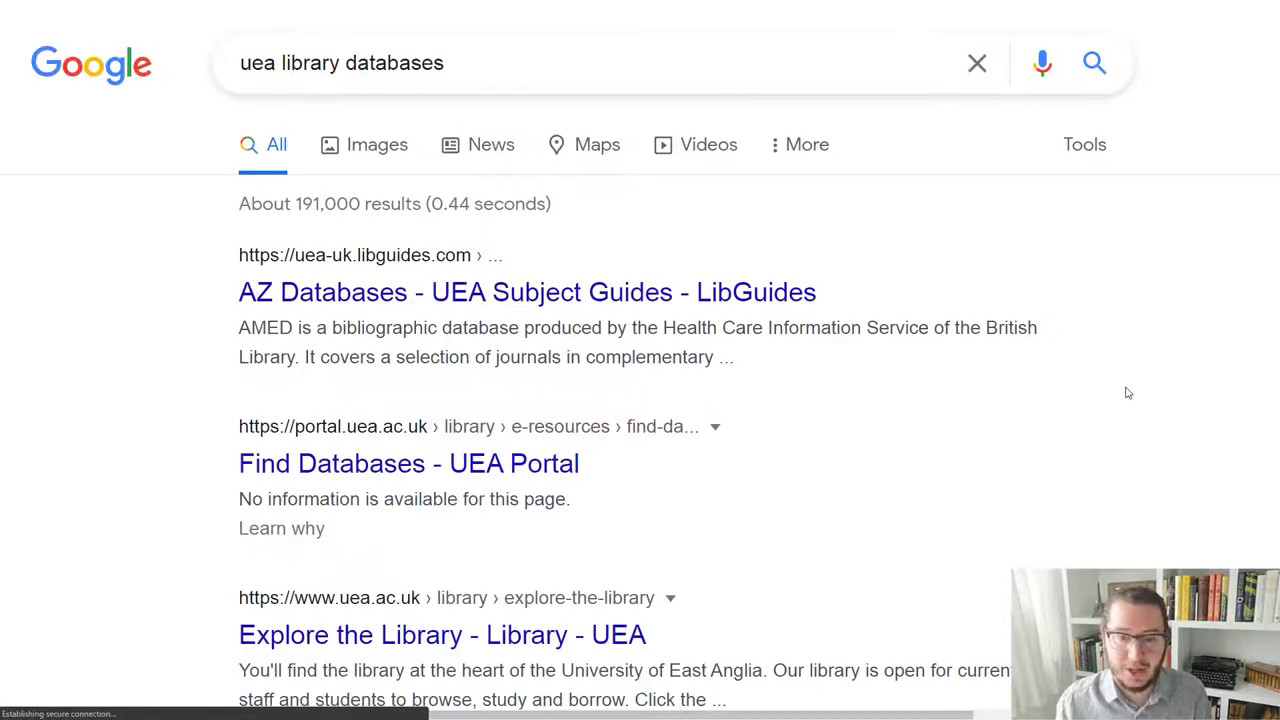
click(645, 305)
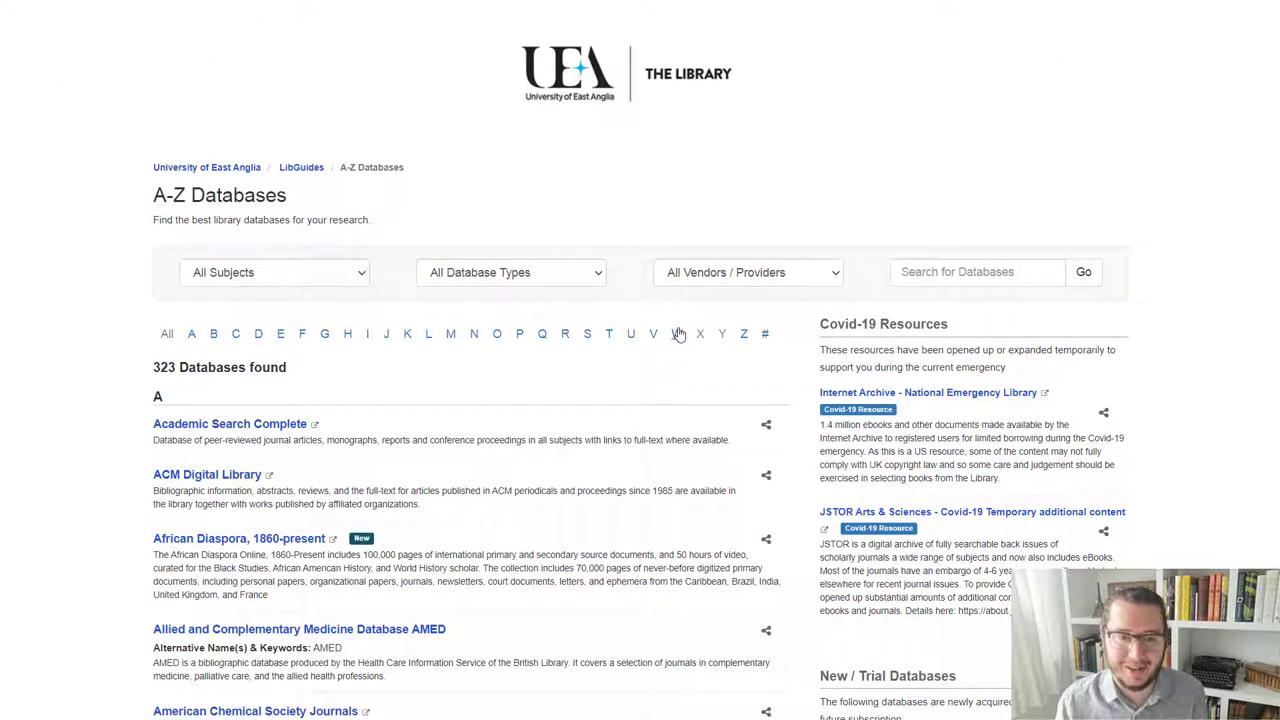
Filter the A-Z database list to the letter M and open MEDLINE - Ovid.
scroll(678, 334, down, 2)
key(ctrl+plus)
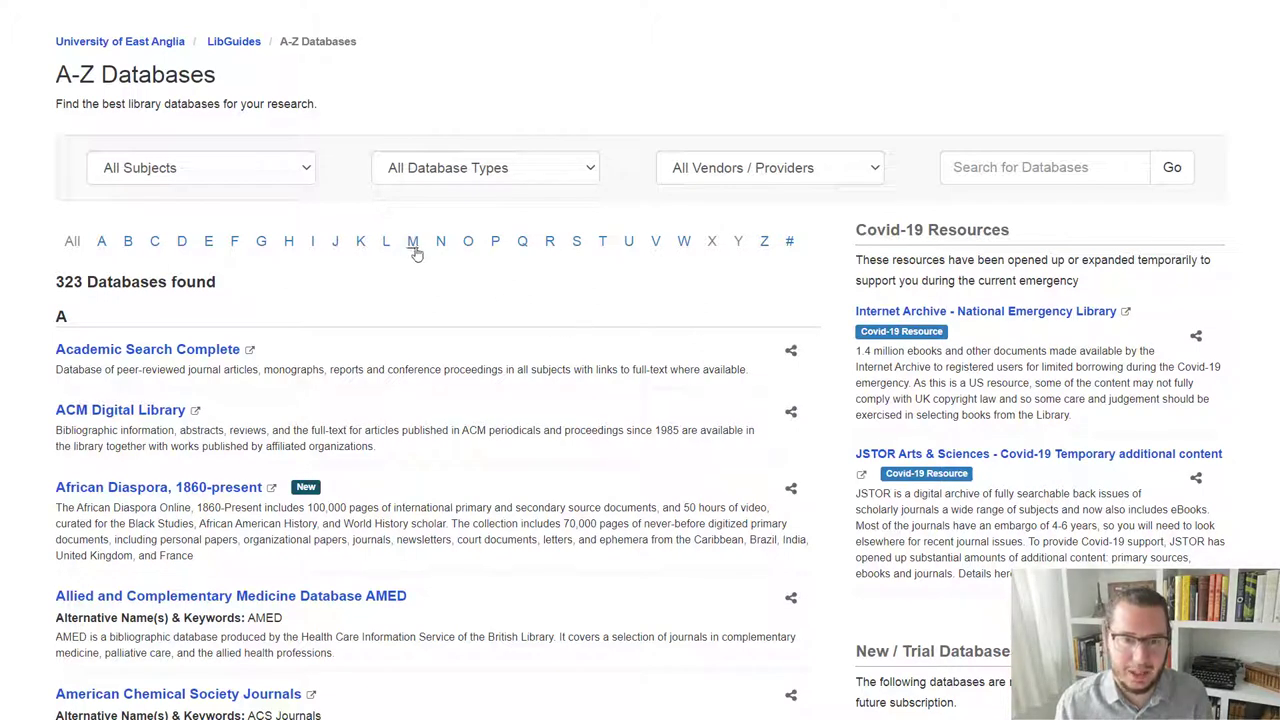
click(413, 245)
scroll(510, 320, down, 3)
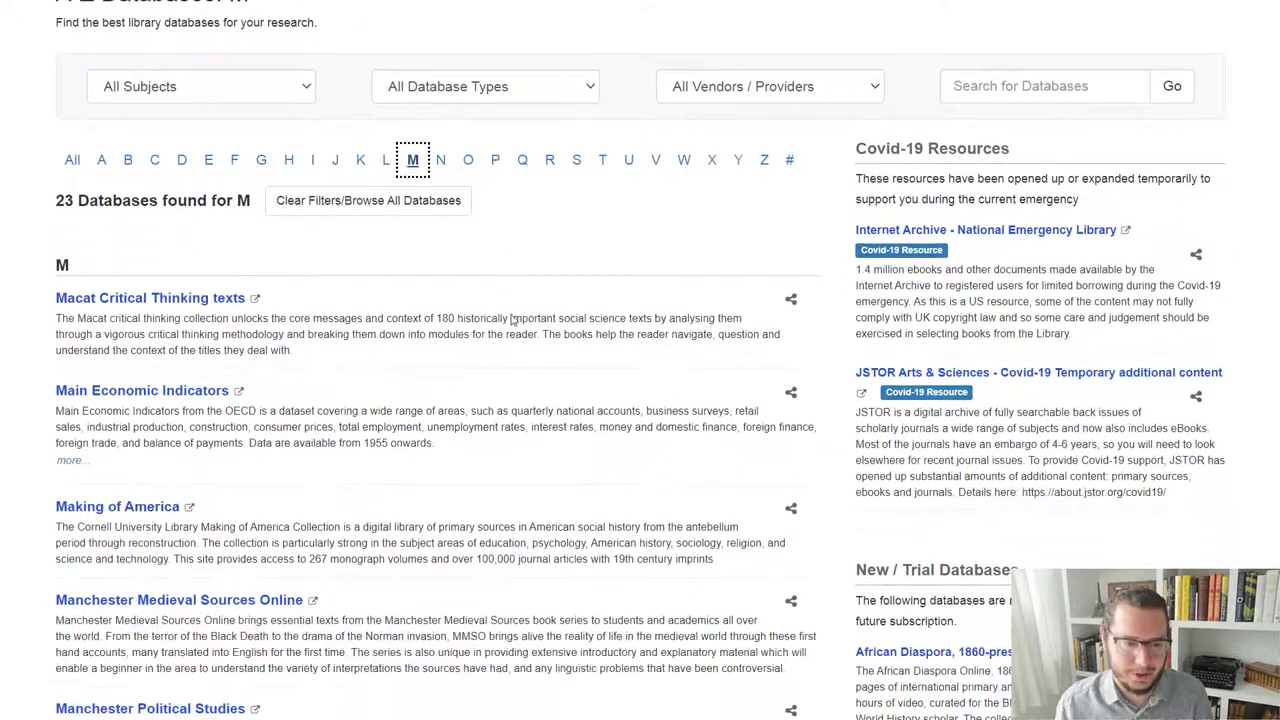
scroll(510, 320, down, 10)
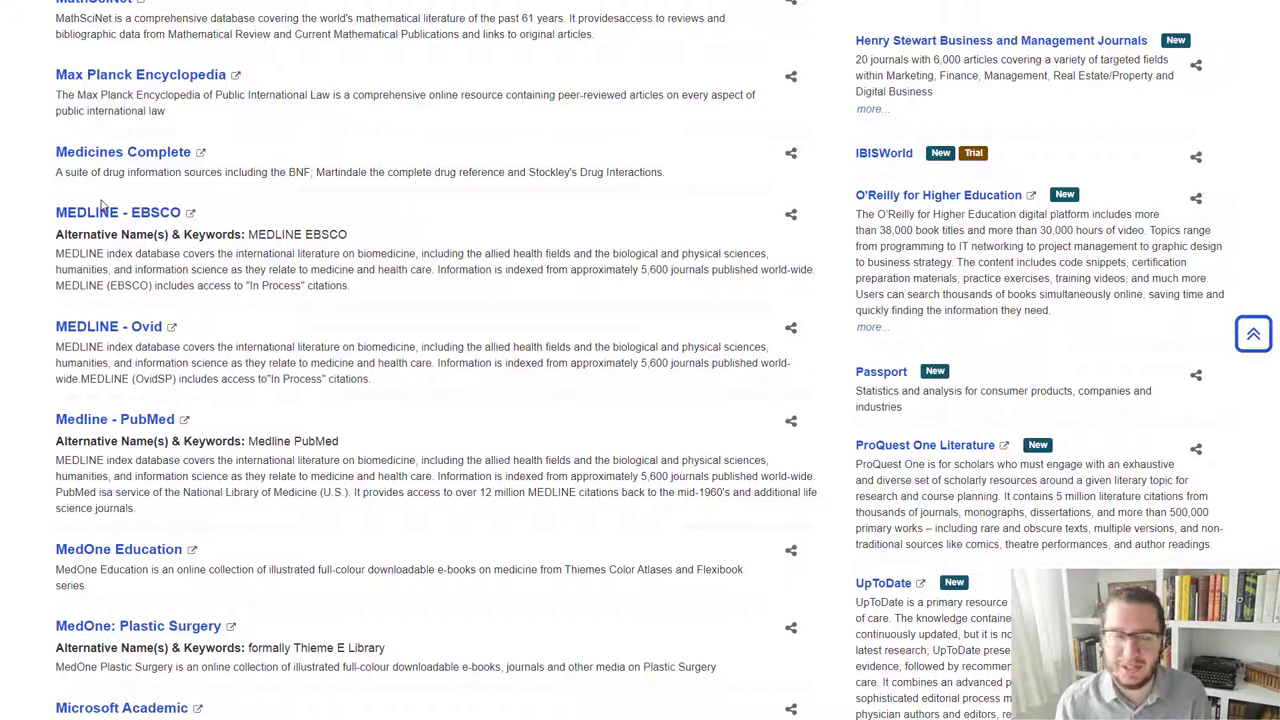
click(102, 328)
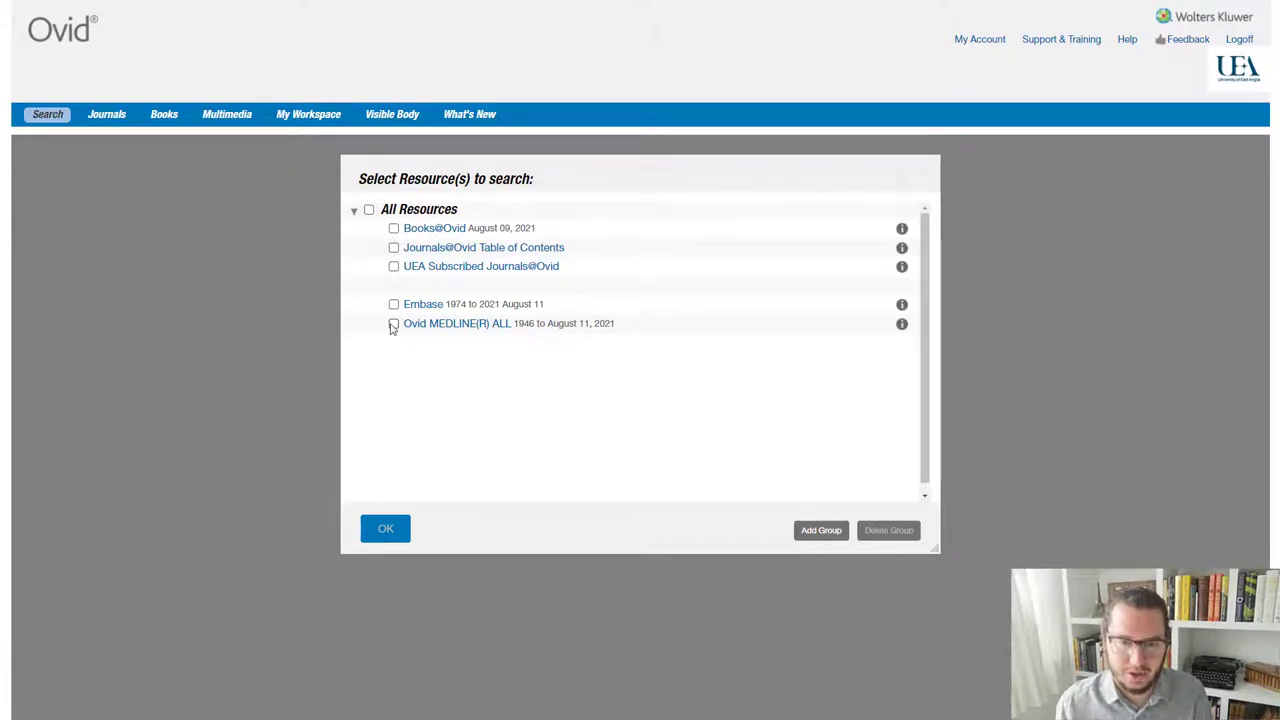
Choose Ovid MEDLINE(R) ALL as the only resource to search and confirm the selection.
key(ctrl+plus)
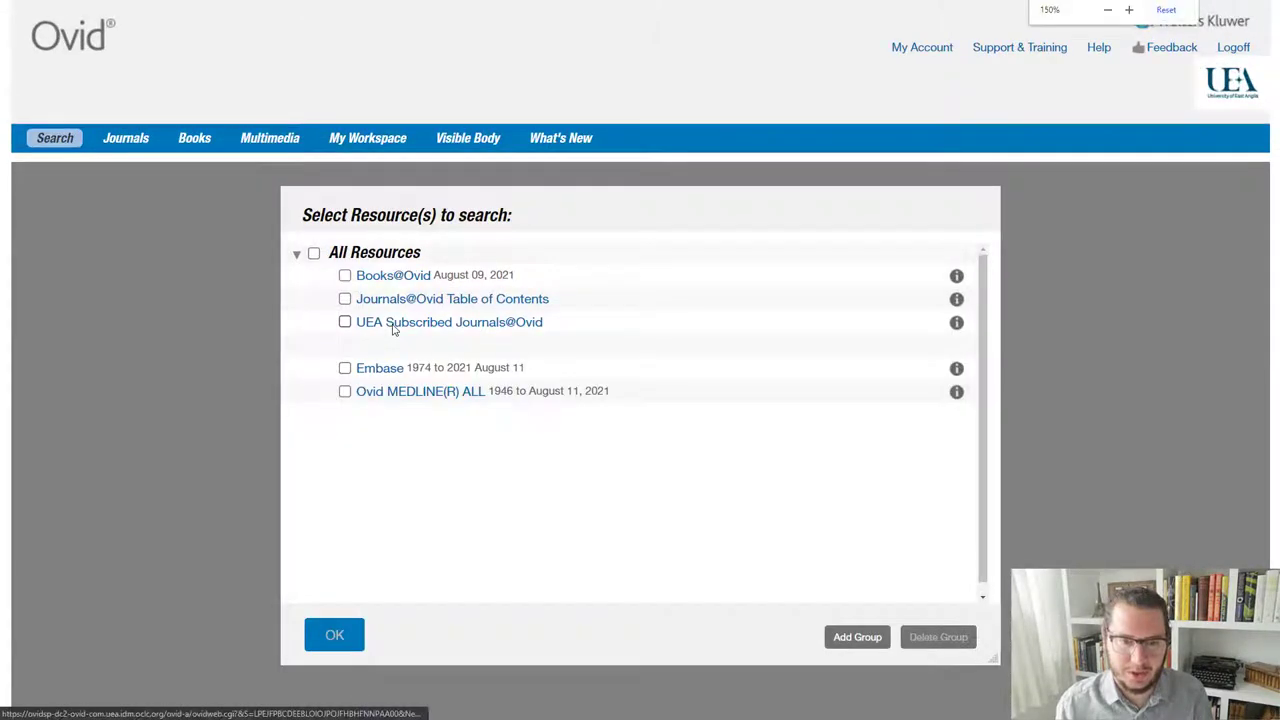
click(344, 392)
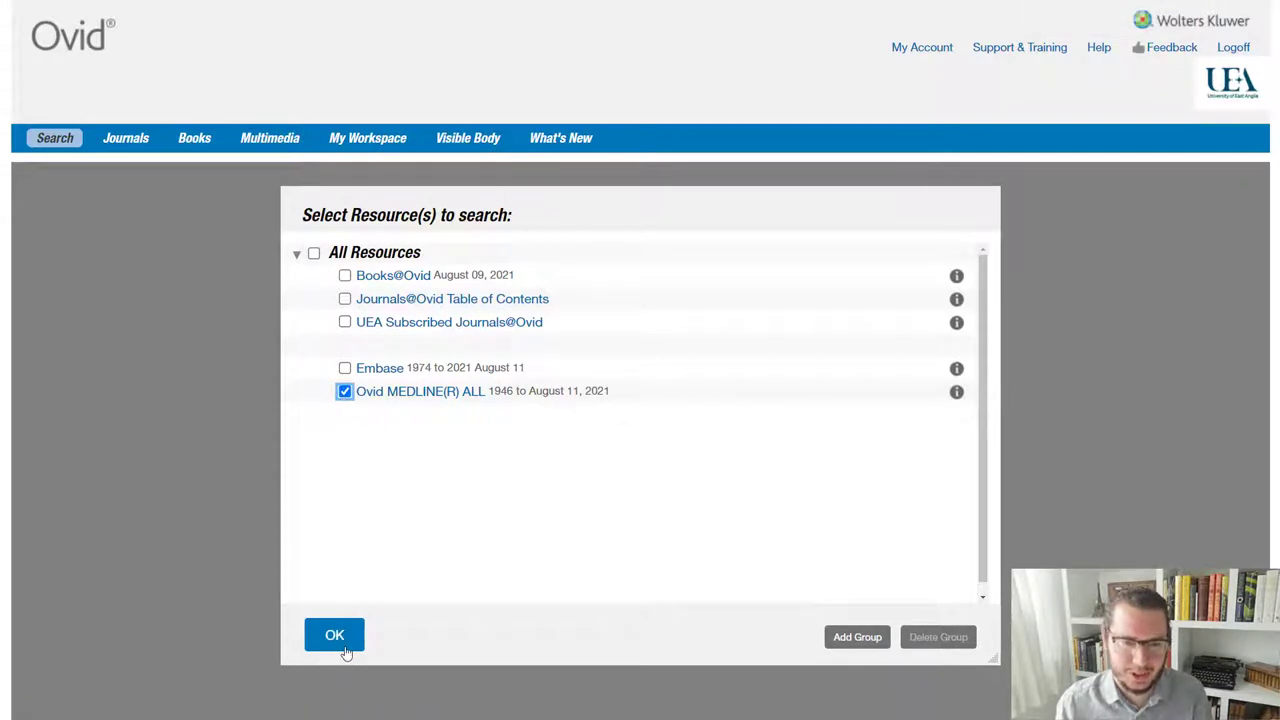
click(342, 638)
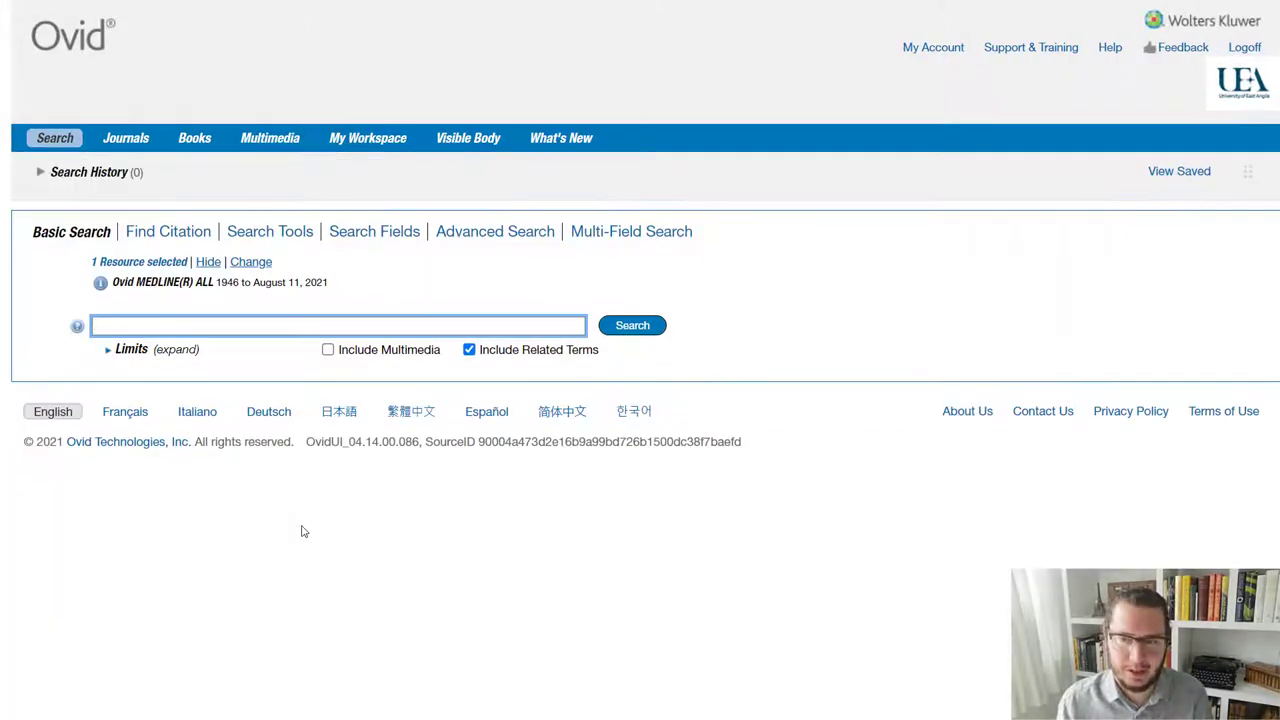
Open Multi-Field Search, look through the field choices for the first row, and add another search row.
key(ctrl+plus)
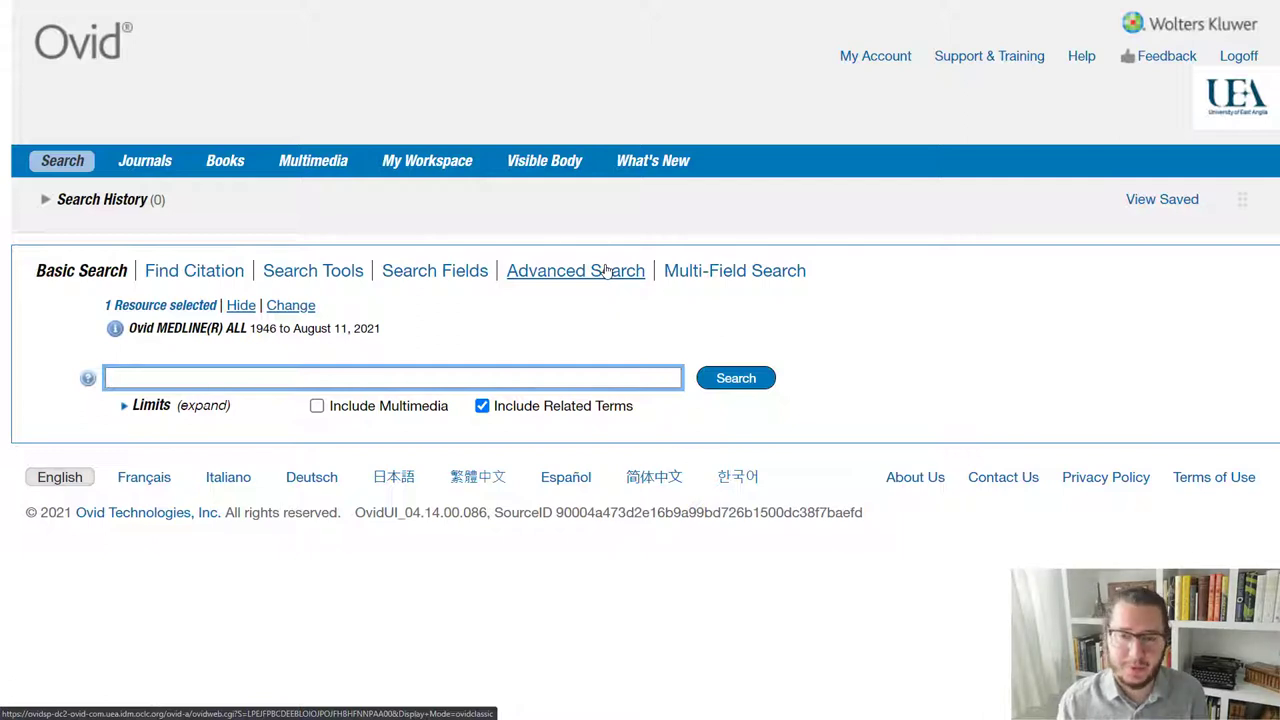
click(722, 274)
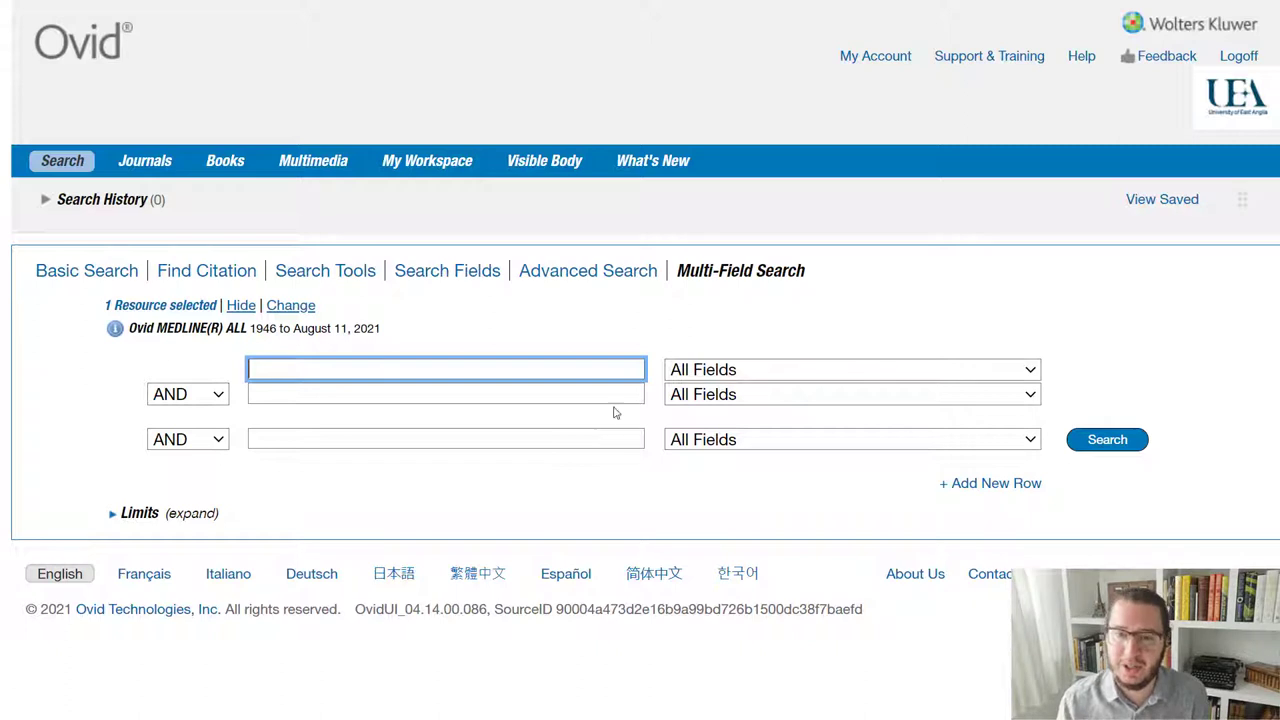
drag(680, 270, 814, 270)
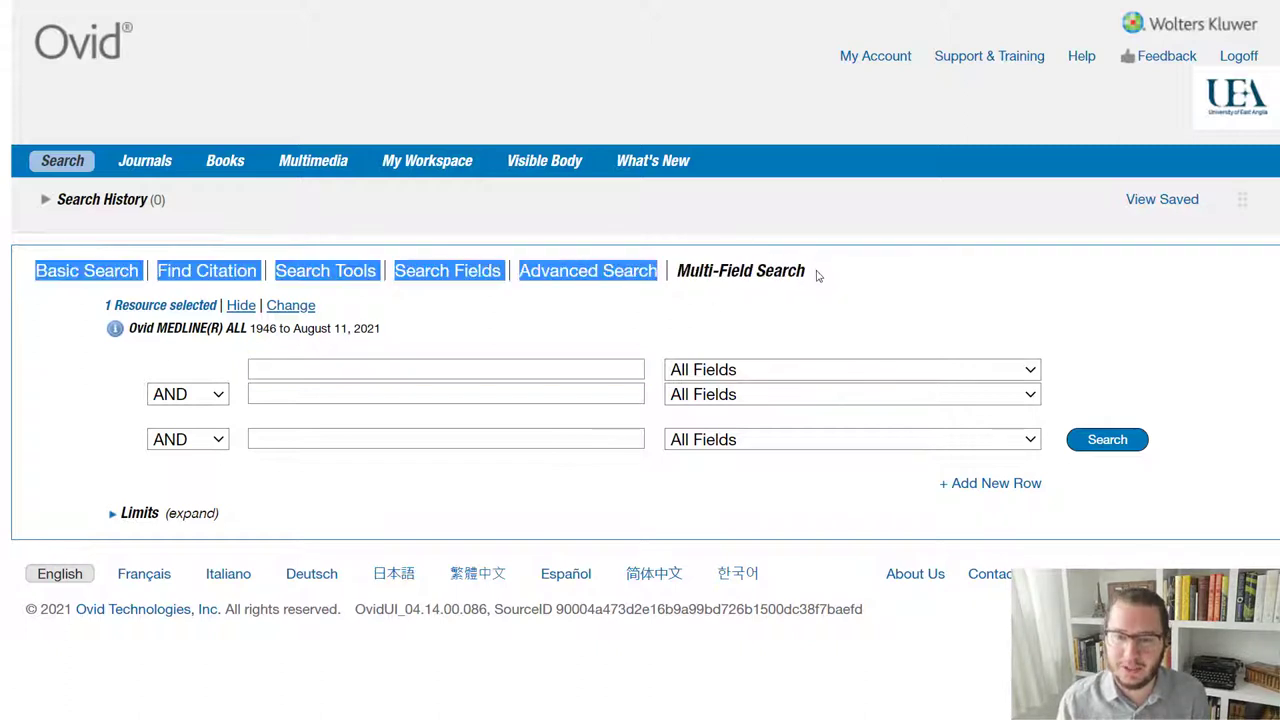
click(778, 258)
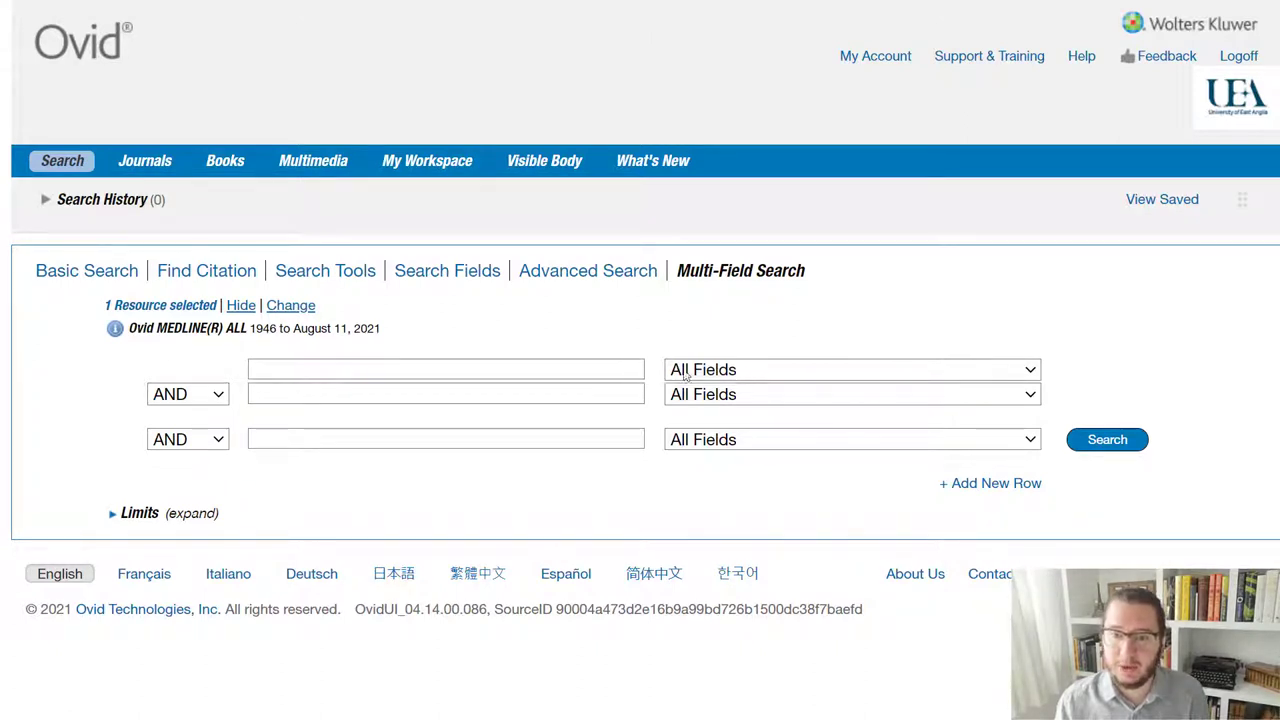
click(733, 370)
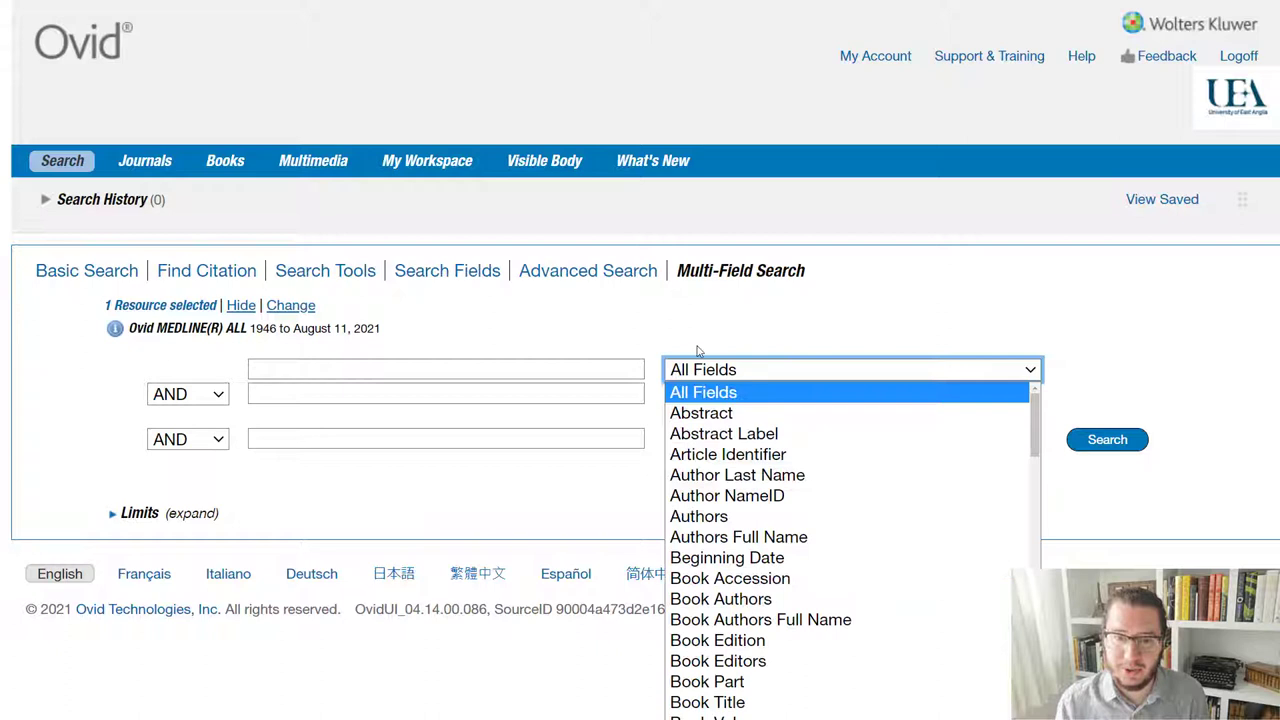
click(698, 350)
click(537, 371)
click(727, 368)
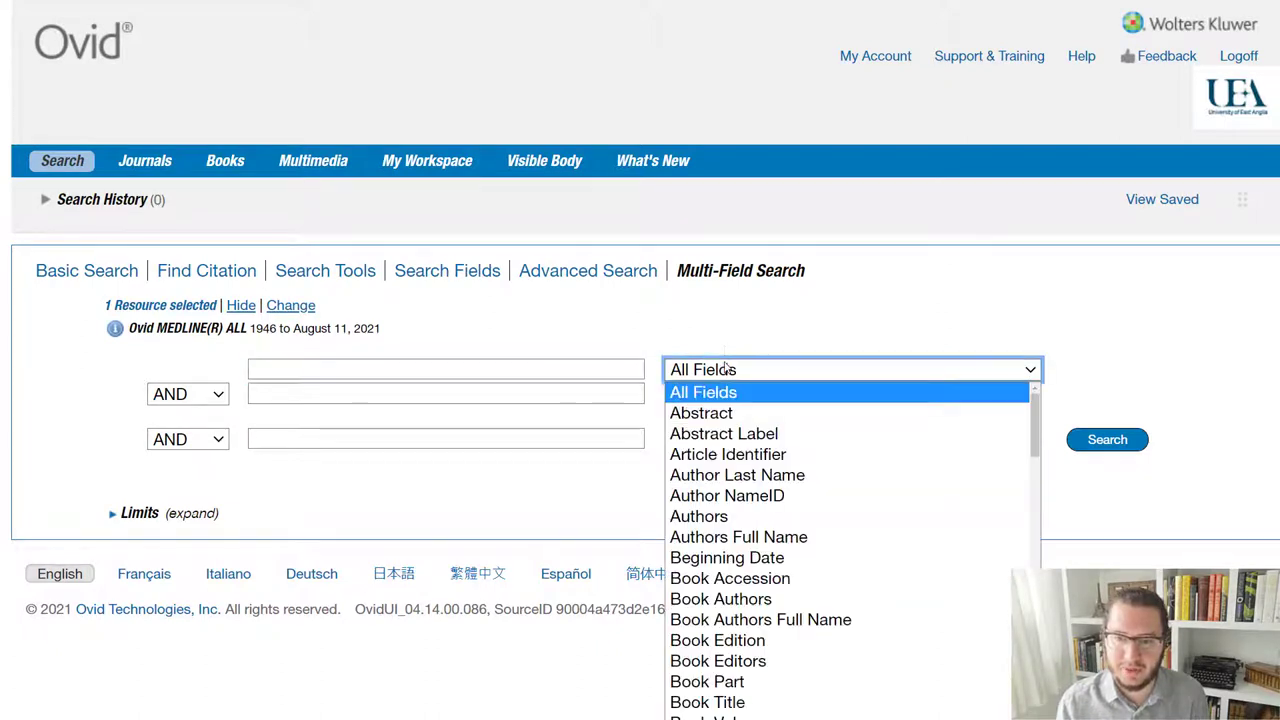
click(731, 328)
click(952, 482)
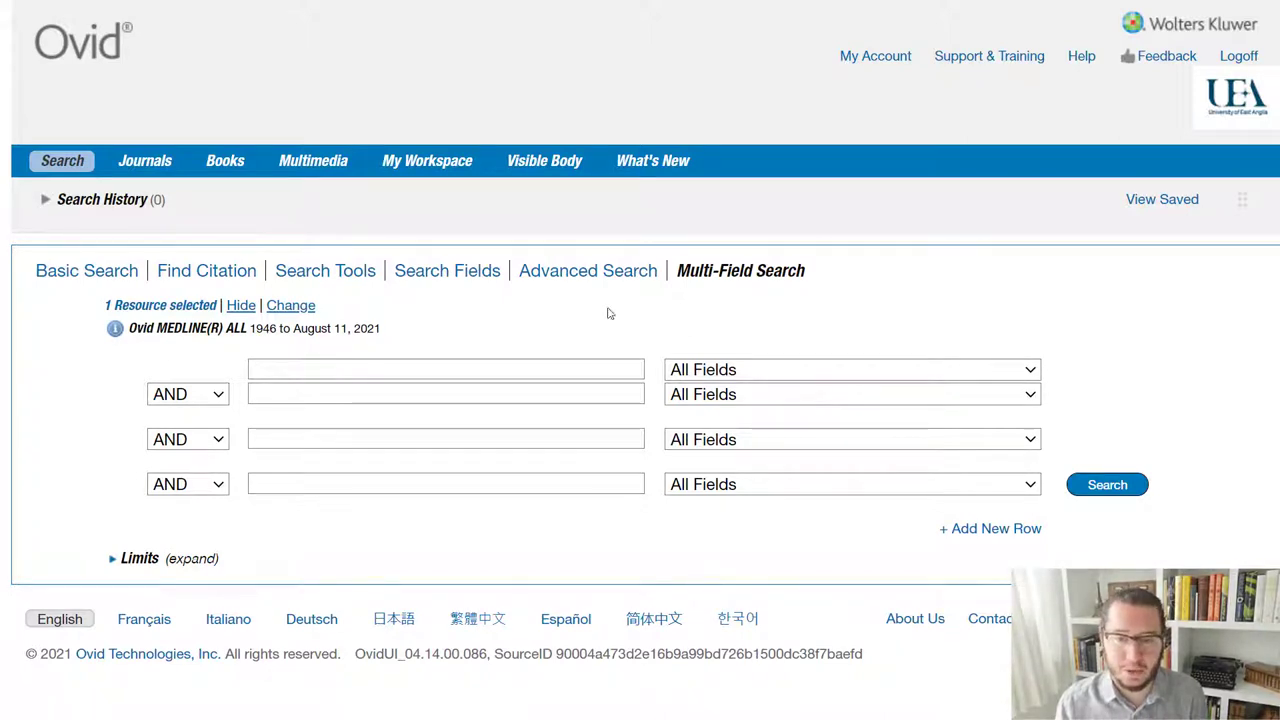
Run an Advanced Search keyword query for covid-19.ti,ab to look in titles and abstracts.
click(562, 272)
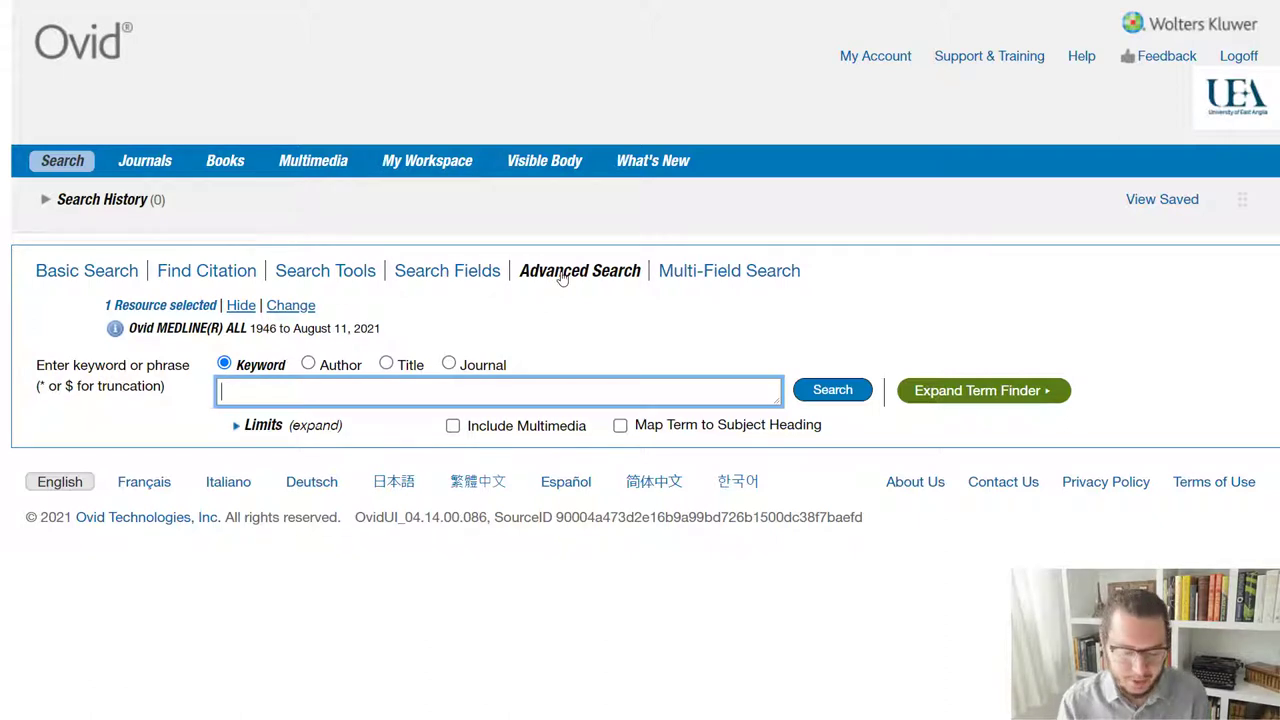
text(covi)
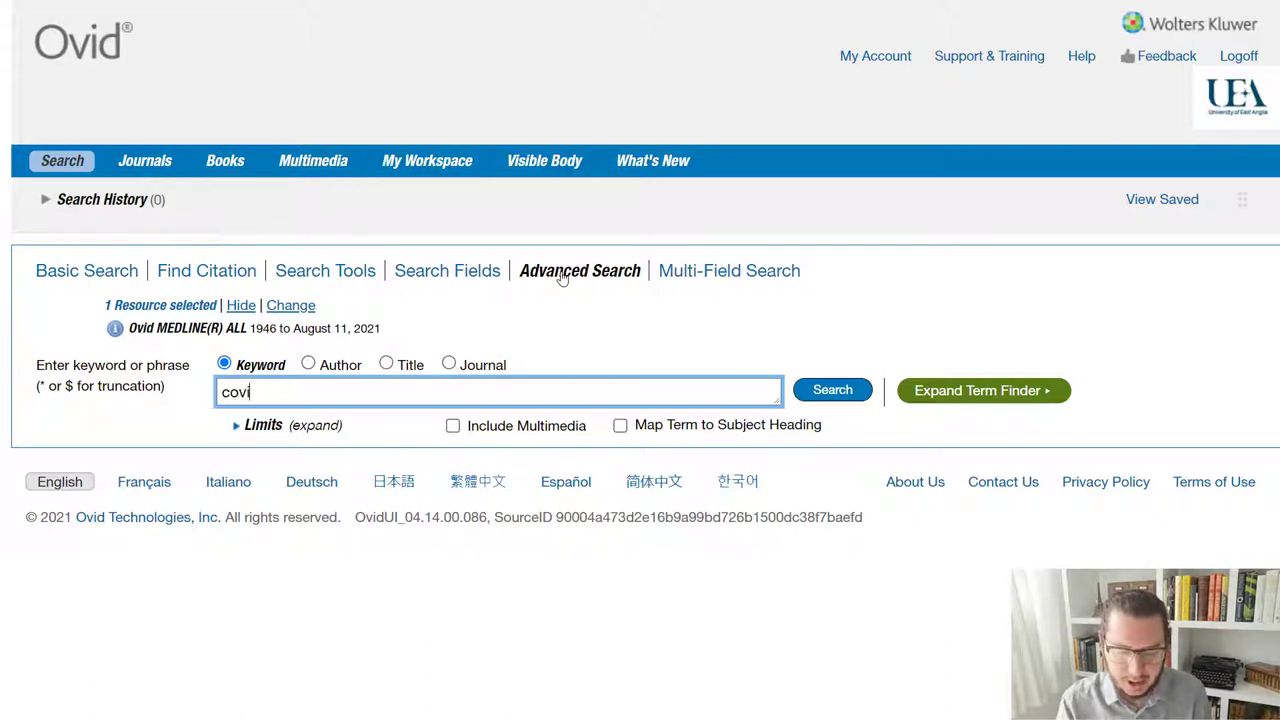
text(d-19.)
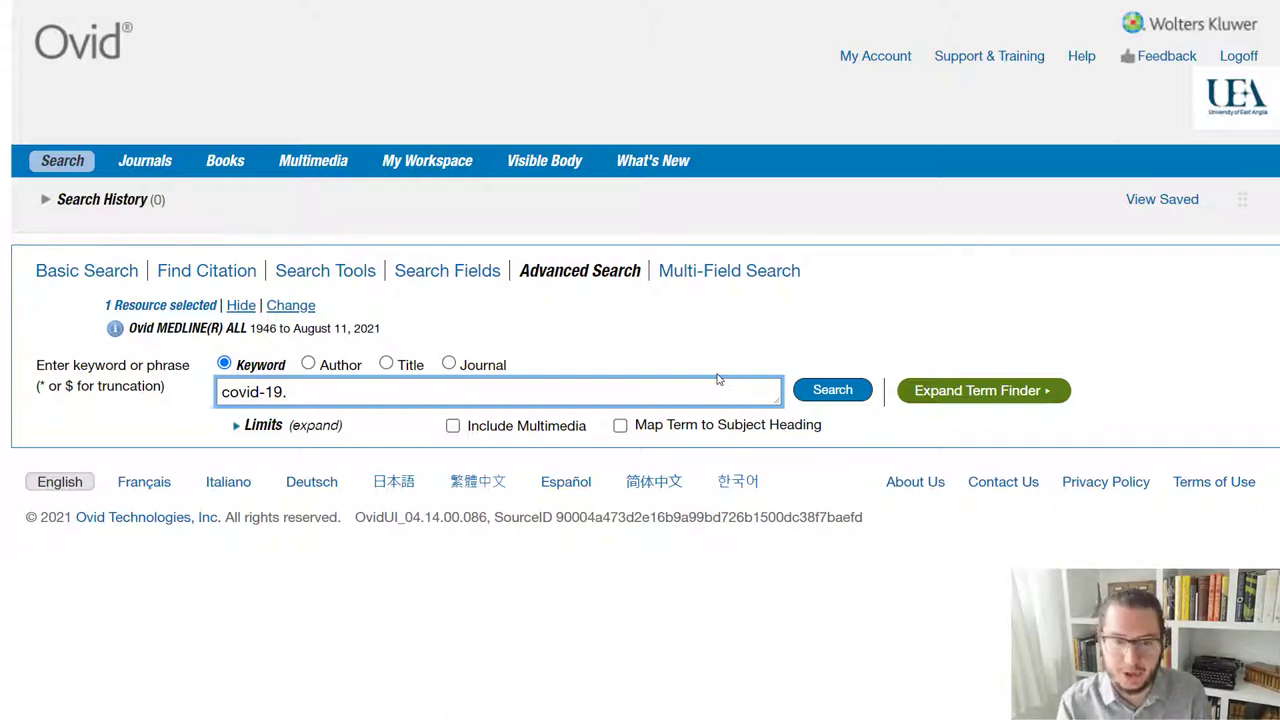
text(ti)
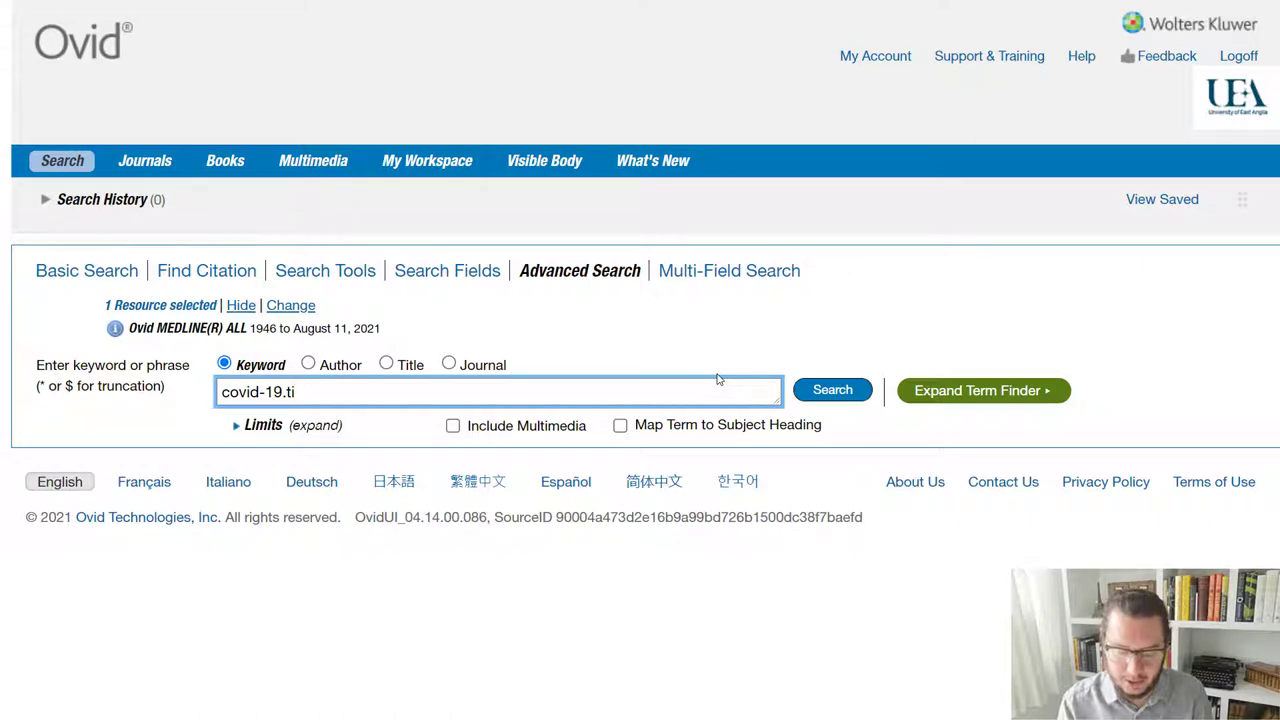
text(,)
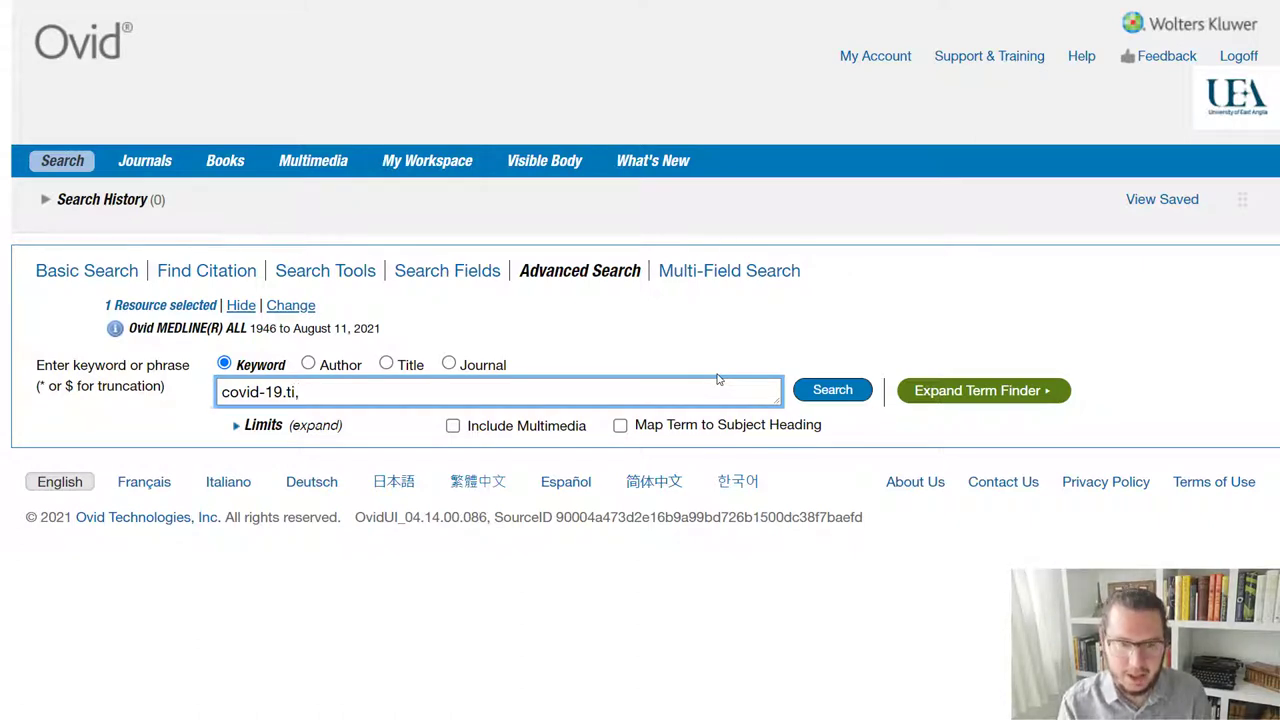
text(ab)
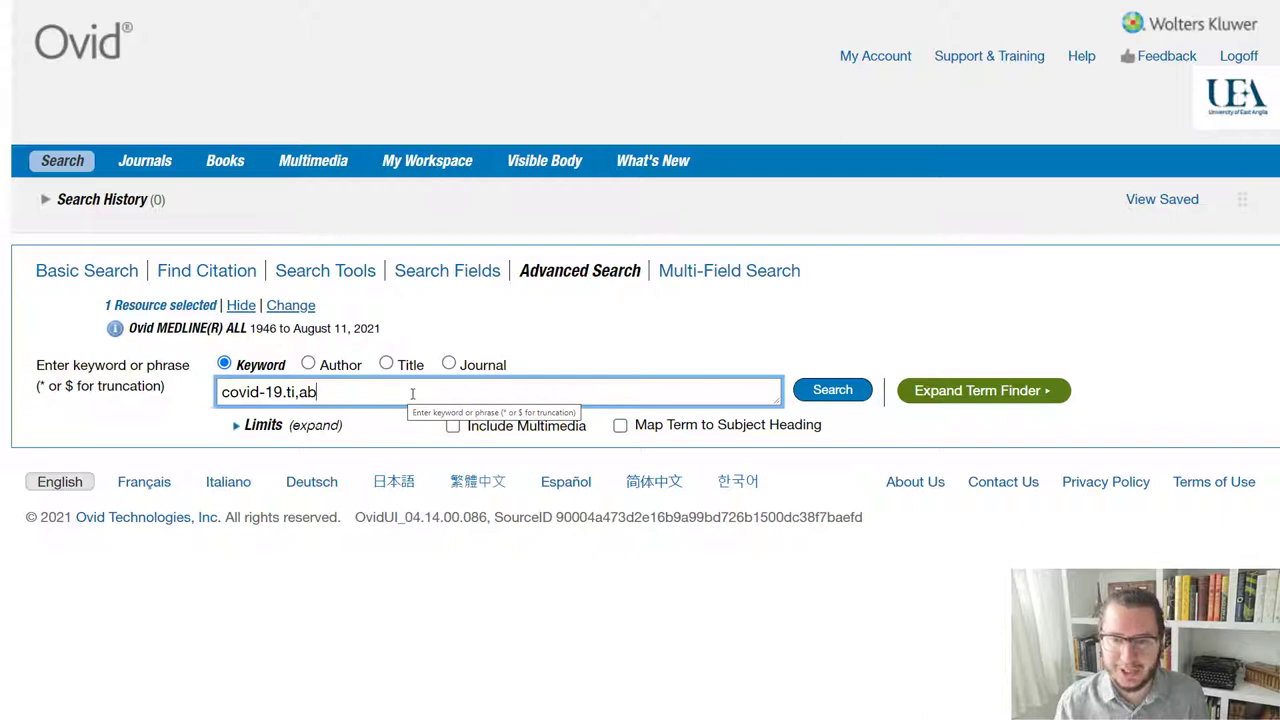
click(848, 392)
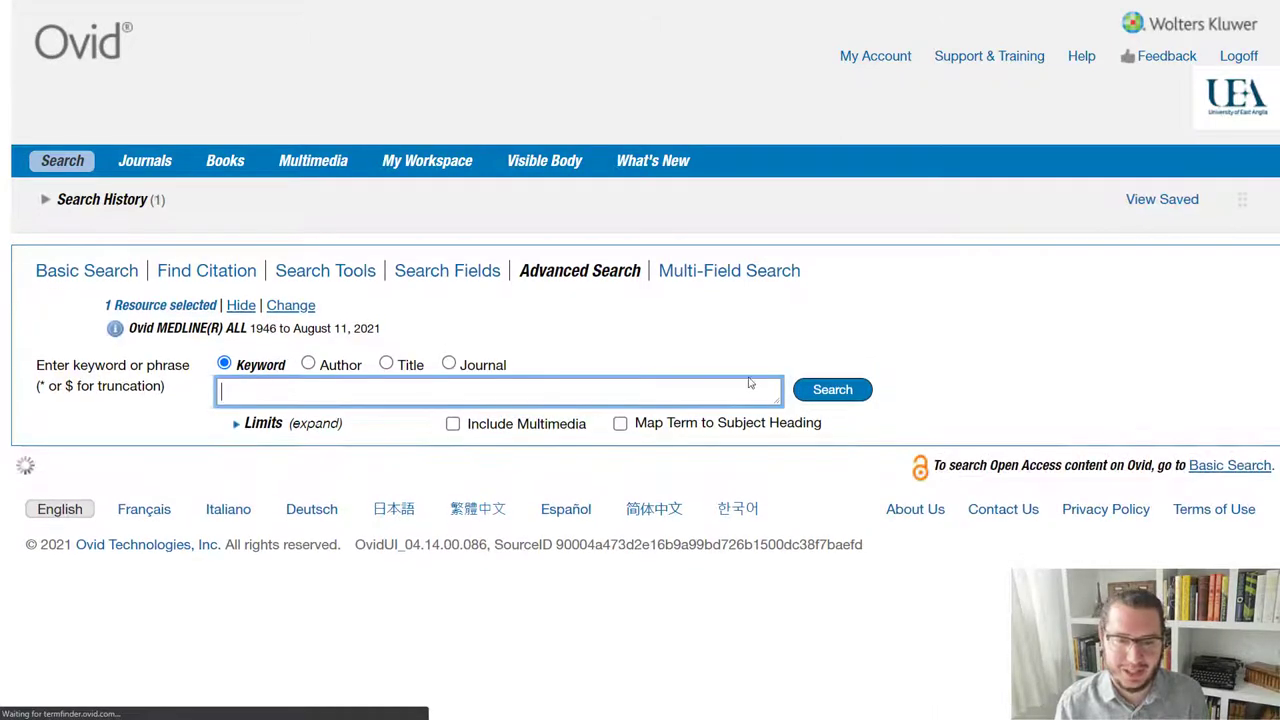
Look over the covid-19 results, then expand the search history and examine the recorded query.
scroll(600, 535, down, 1)
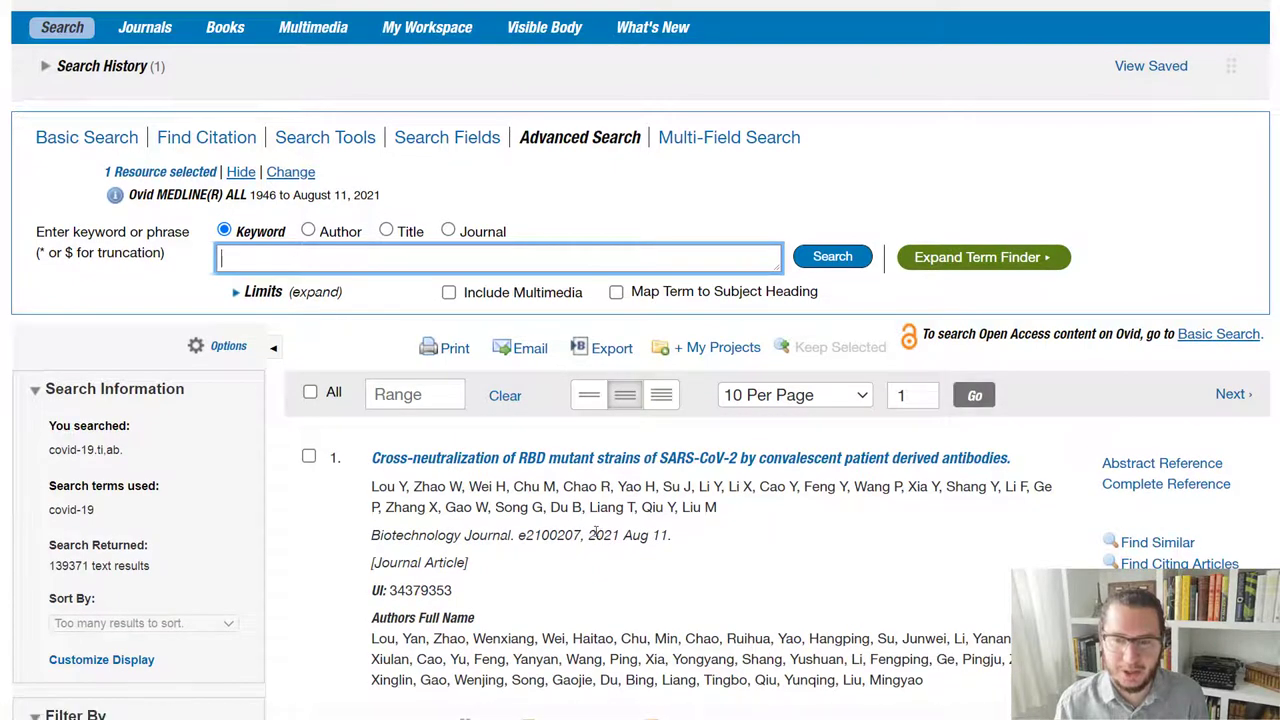
scroll(595, 535, up, 1)
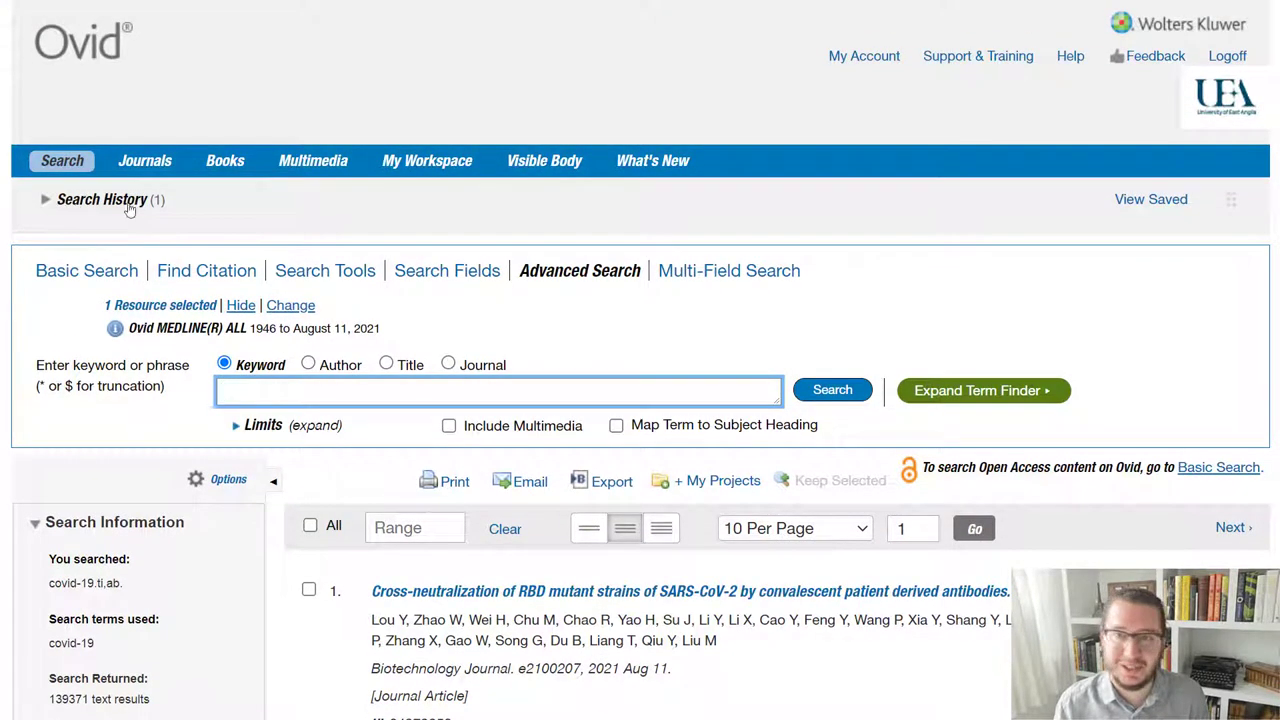
click(46, 205)
drag(112, 283, 208, 285)
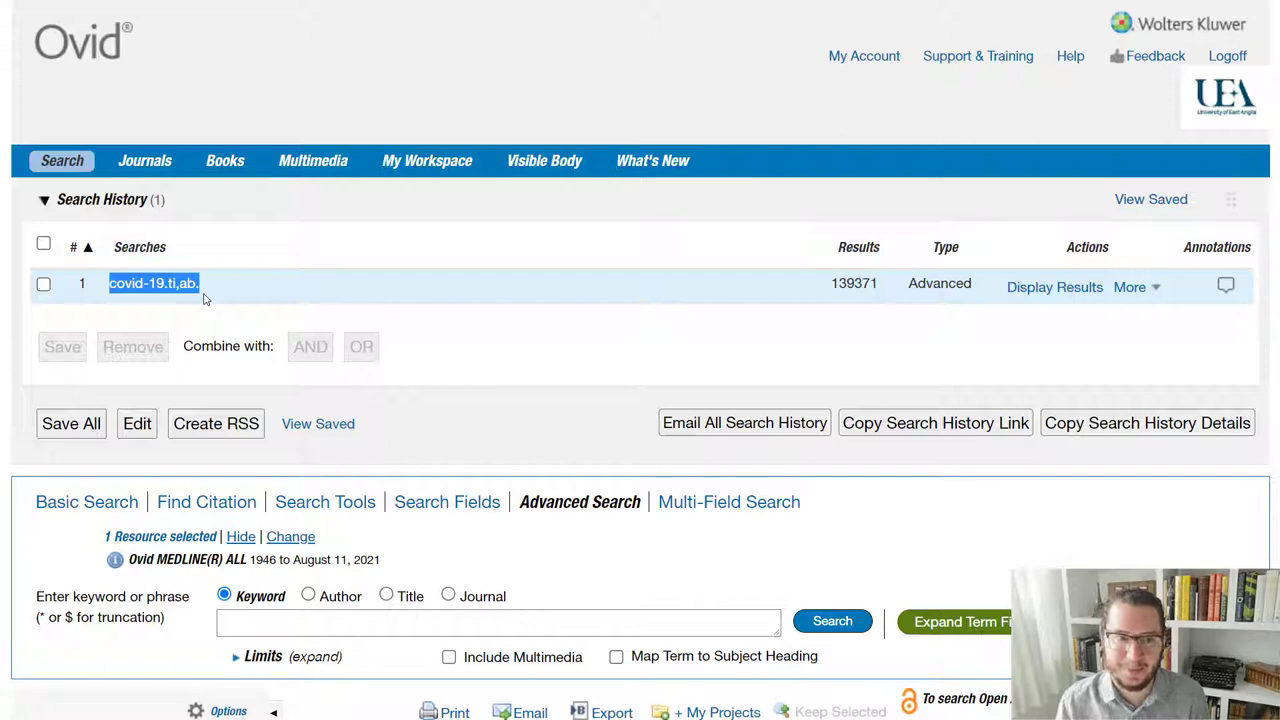
click(199, 297)
Run an Advanced Search keyword query for asthma without specifying any field codes.
scroll(199, 297, down, 2)
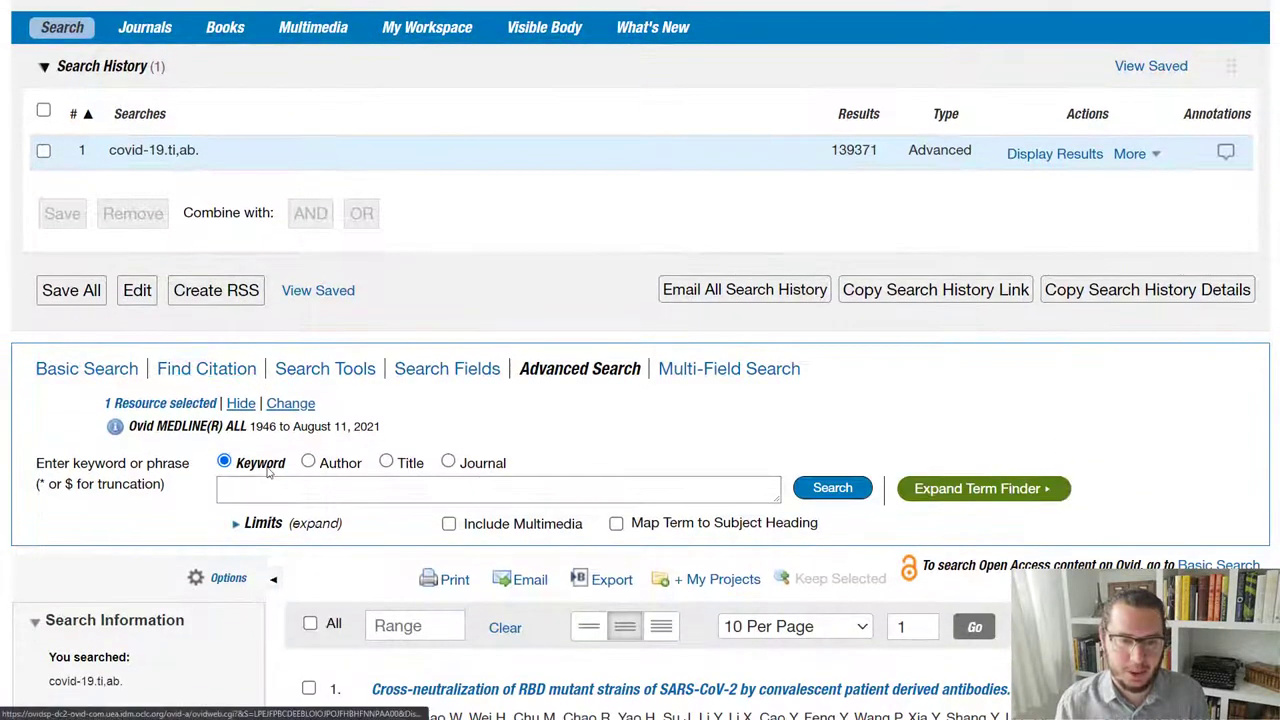
click(268, 487)
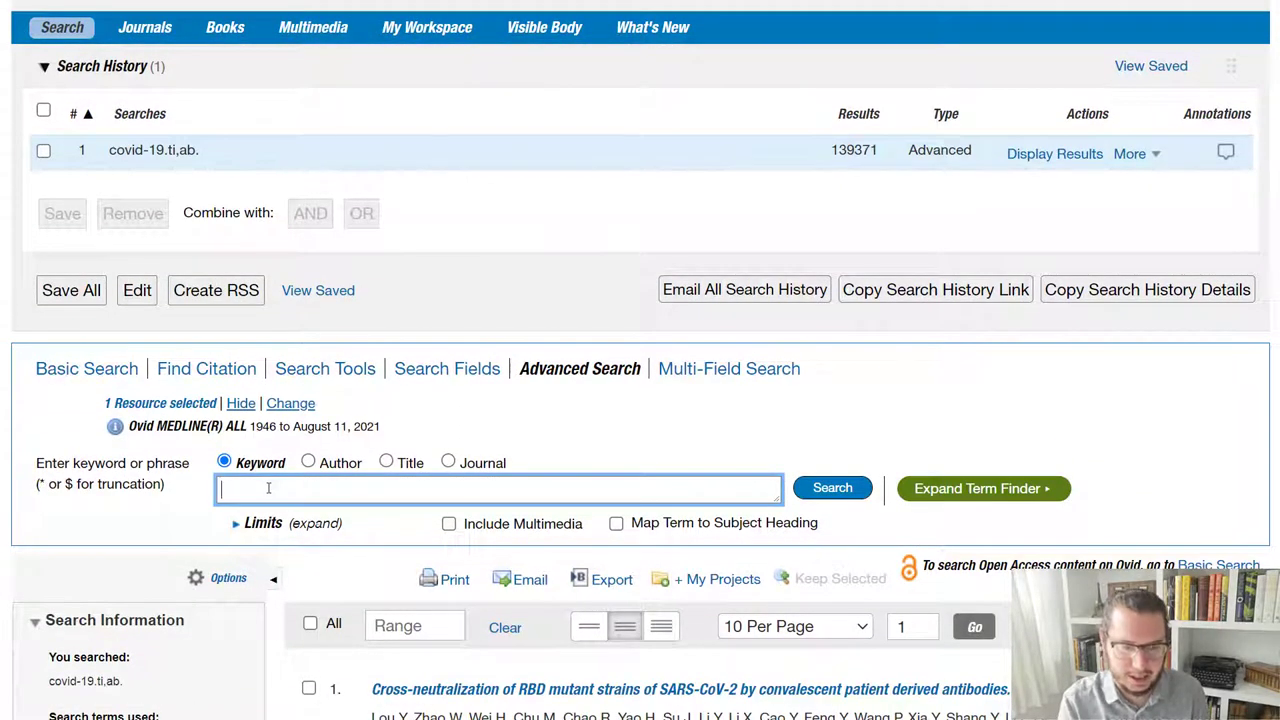
text(asthma)
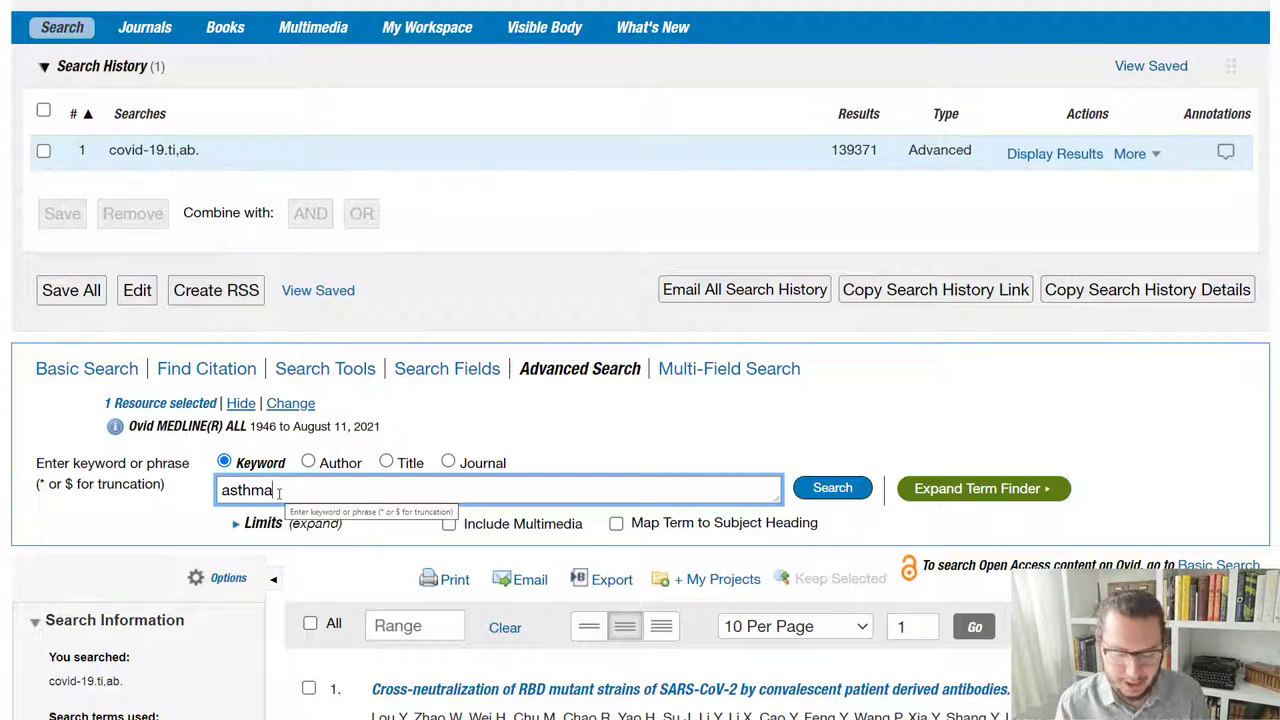
text(.)
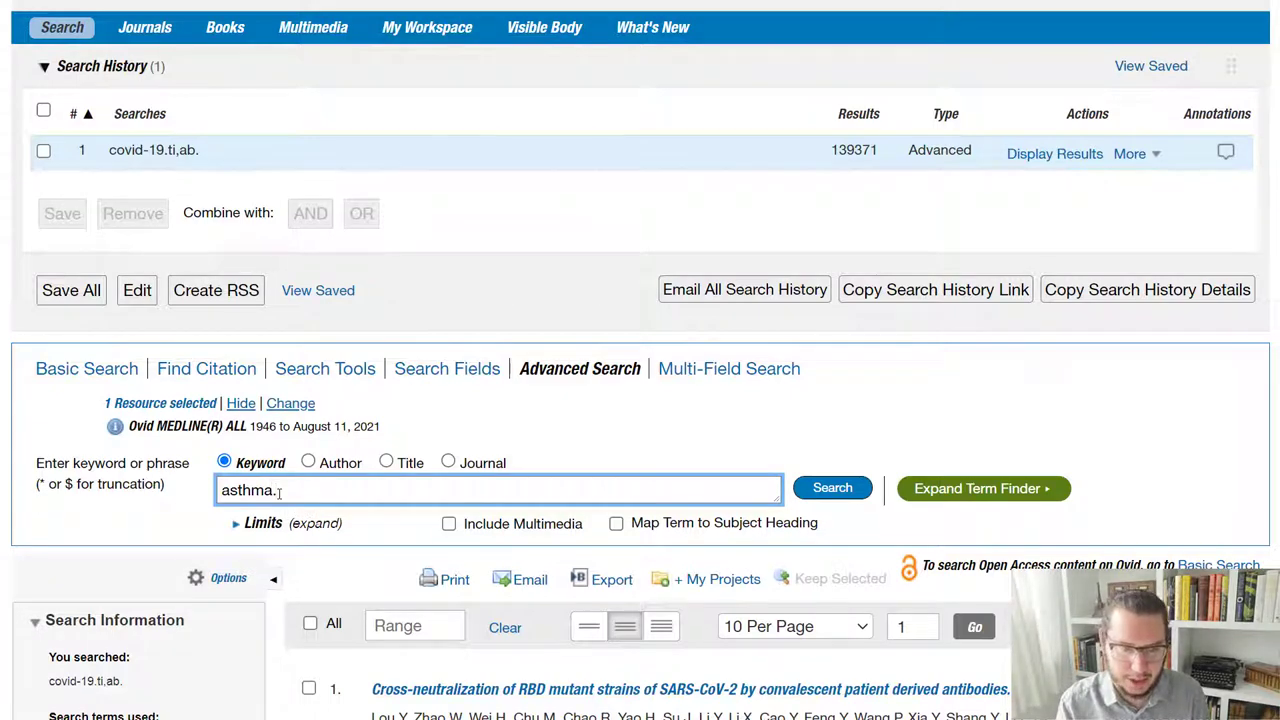
key(BackSpace)
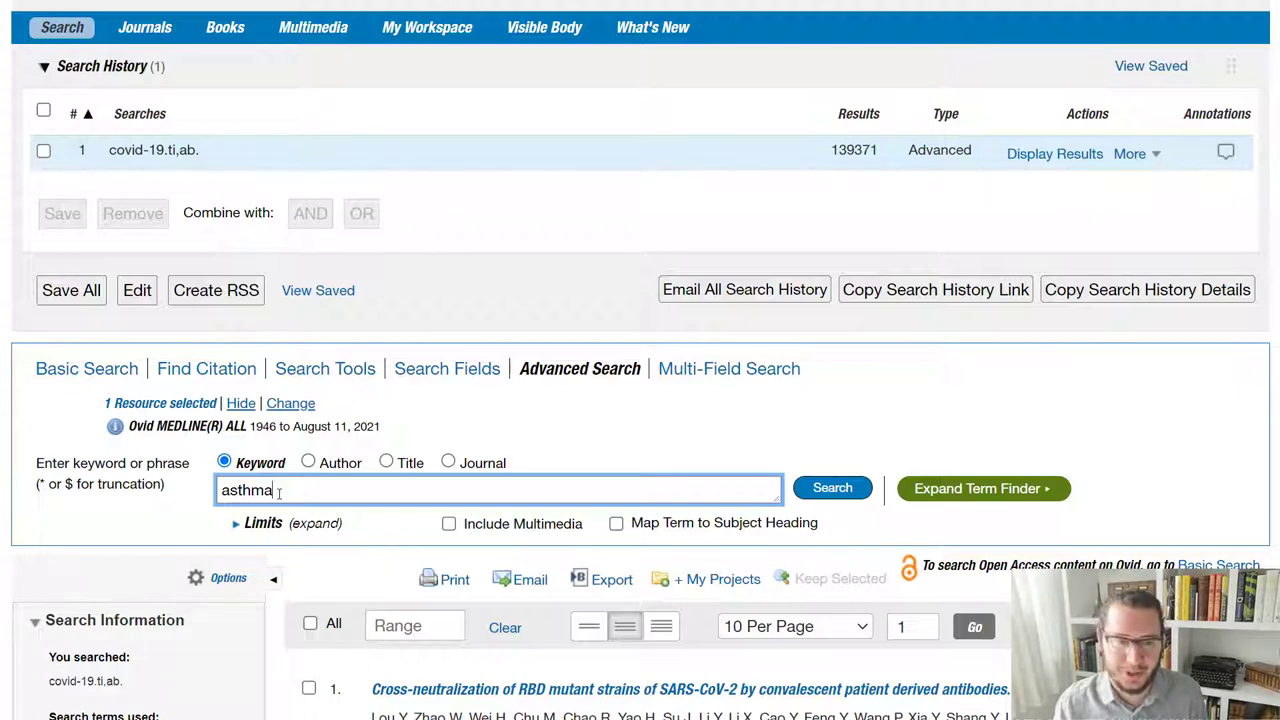
text(.)
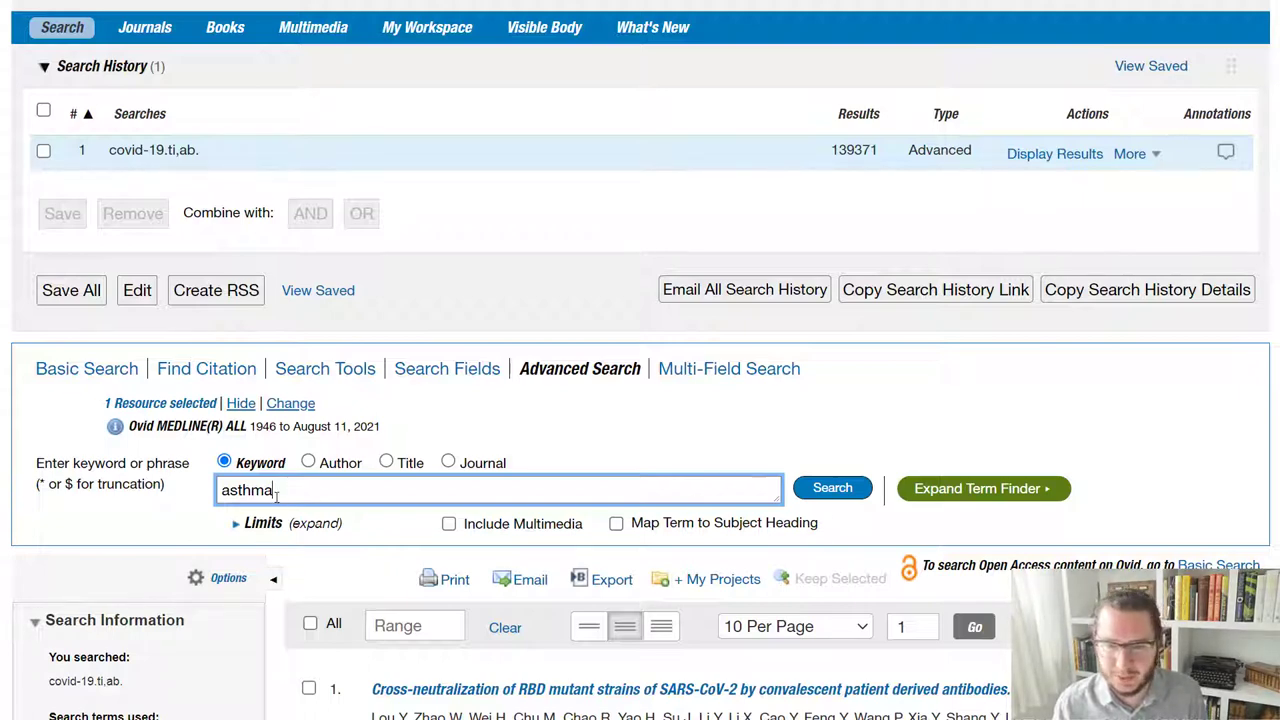
key(BackSpace)
click(830, 490)
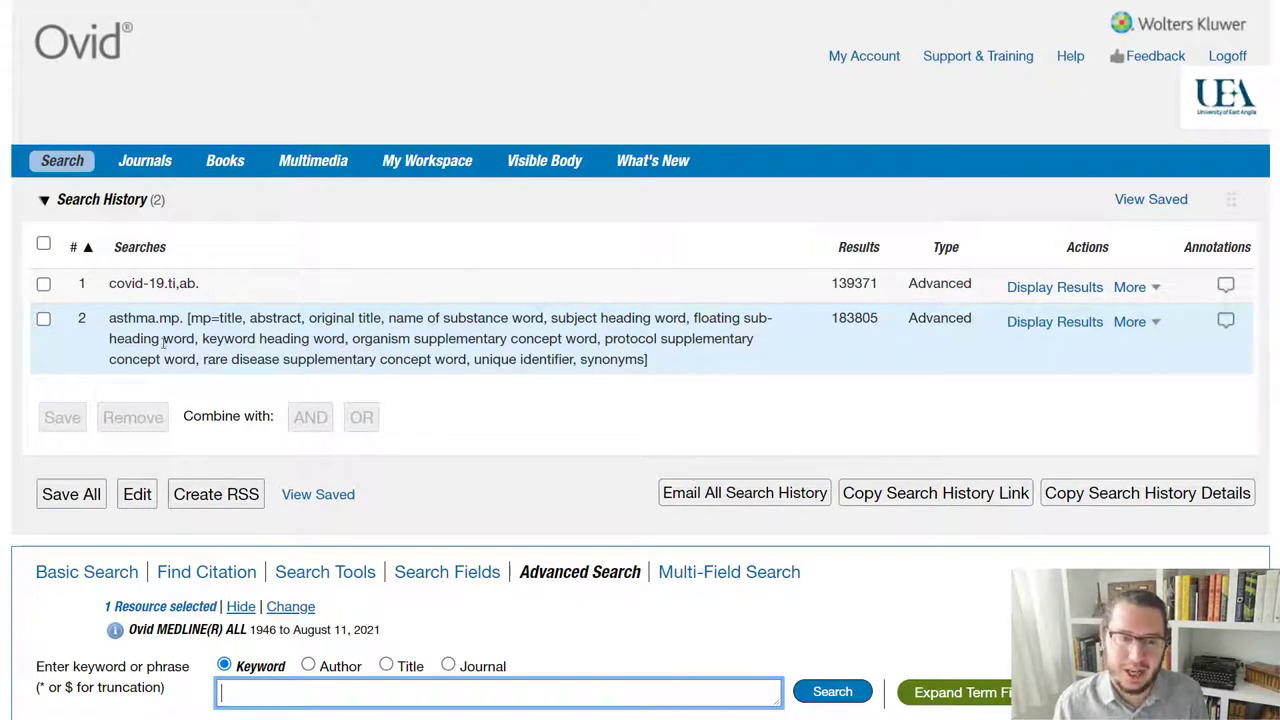
Examine the .mp suffix and the list of searched fields in the asthma entry of the search history.
drag(154, 318, 182, 318)
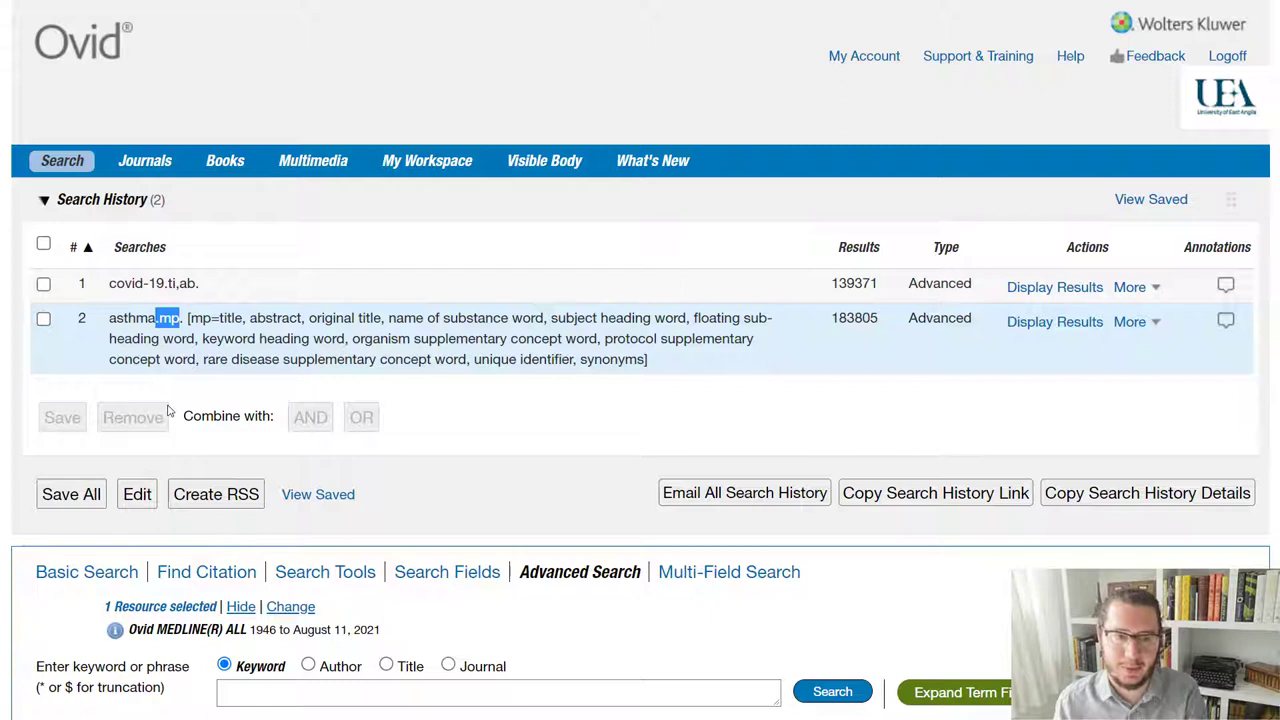
drag(190, 318, 646, 359)
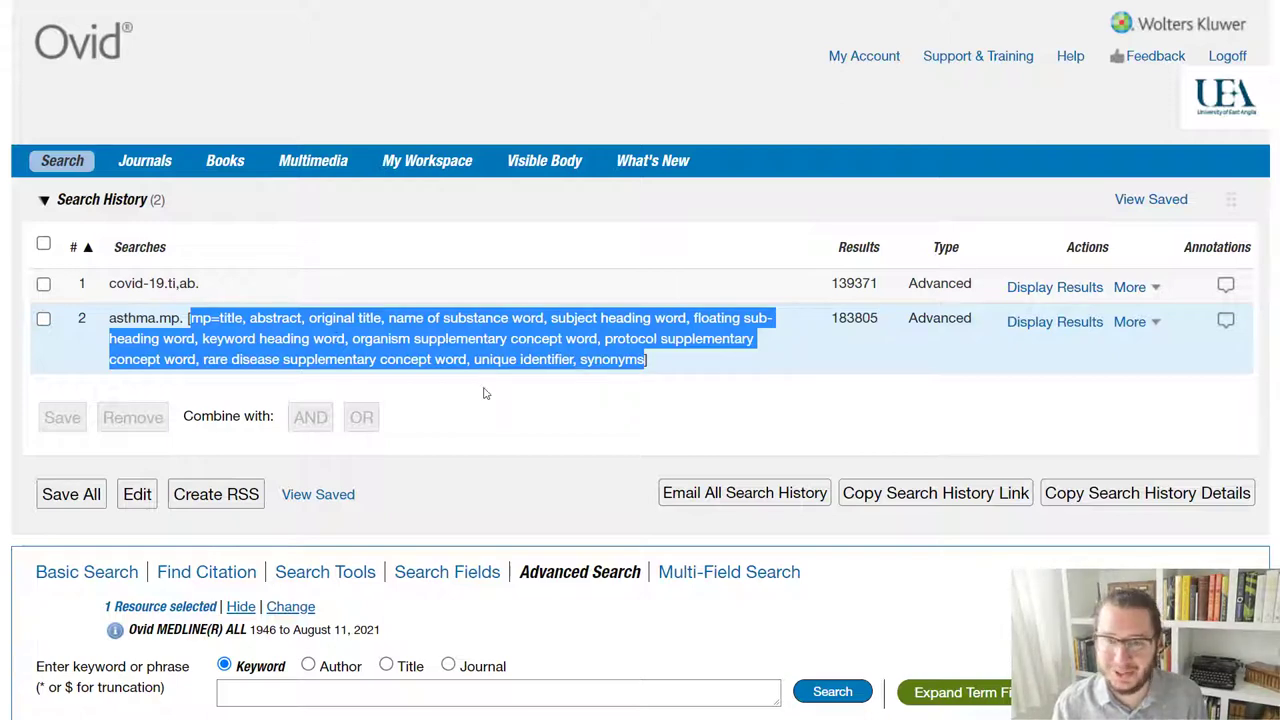
click(483, 393)
Open Multi-Field Search and look over its search rows and the AND operators that join them.
scroll(462, 390, down, 1)
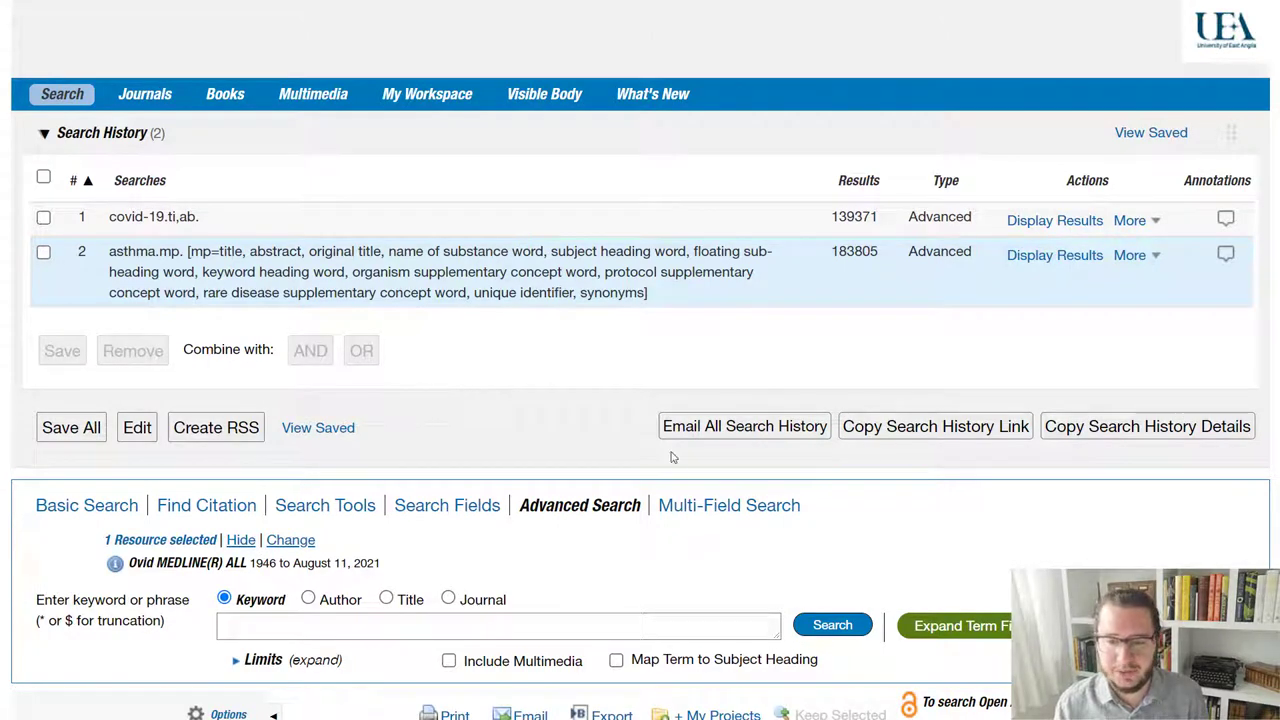
scroll(495, 455, down, 1)
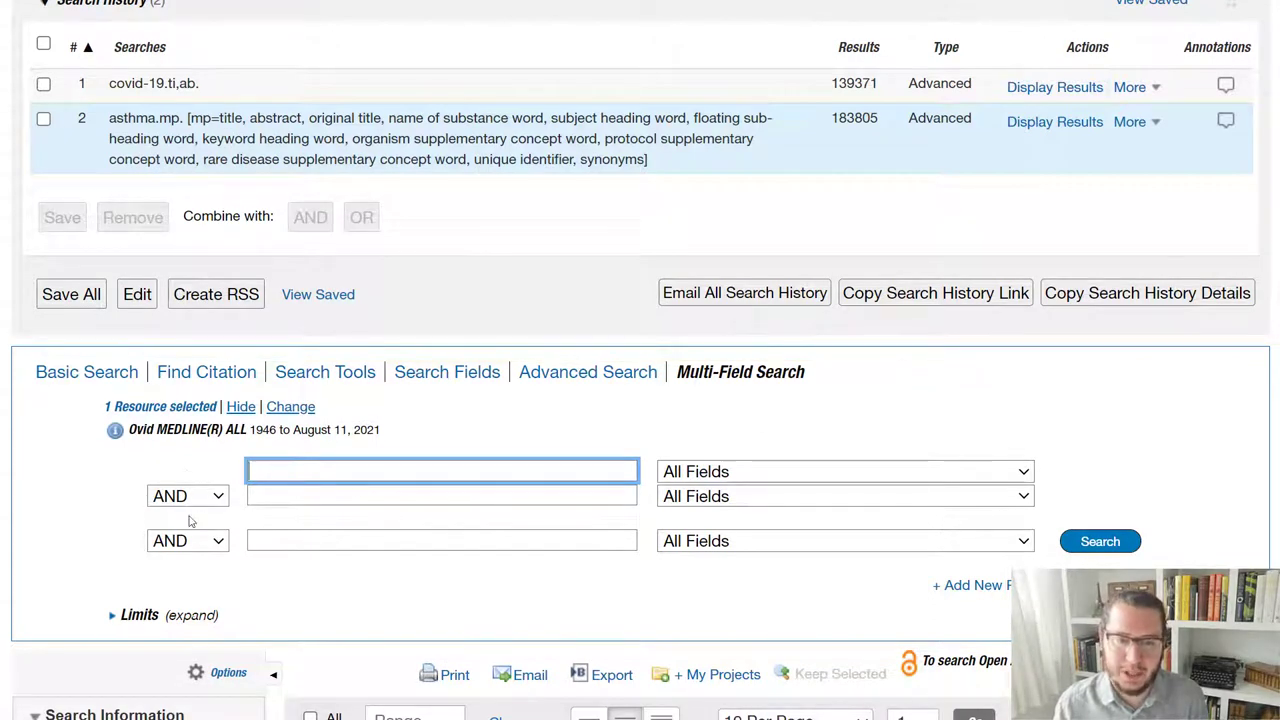
click(267, 495)
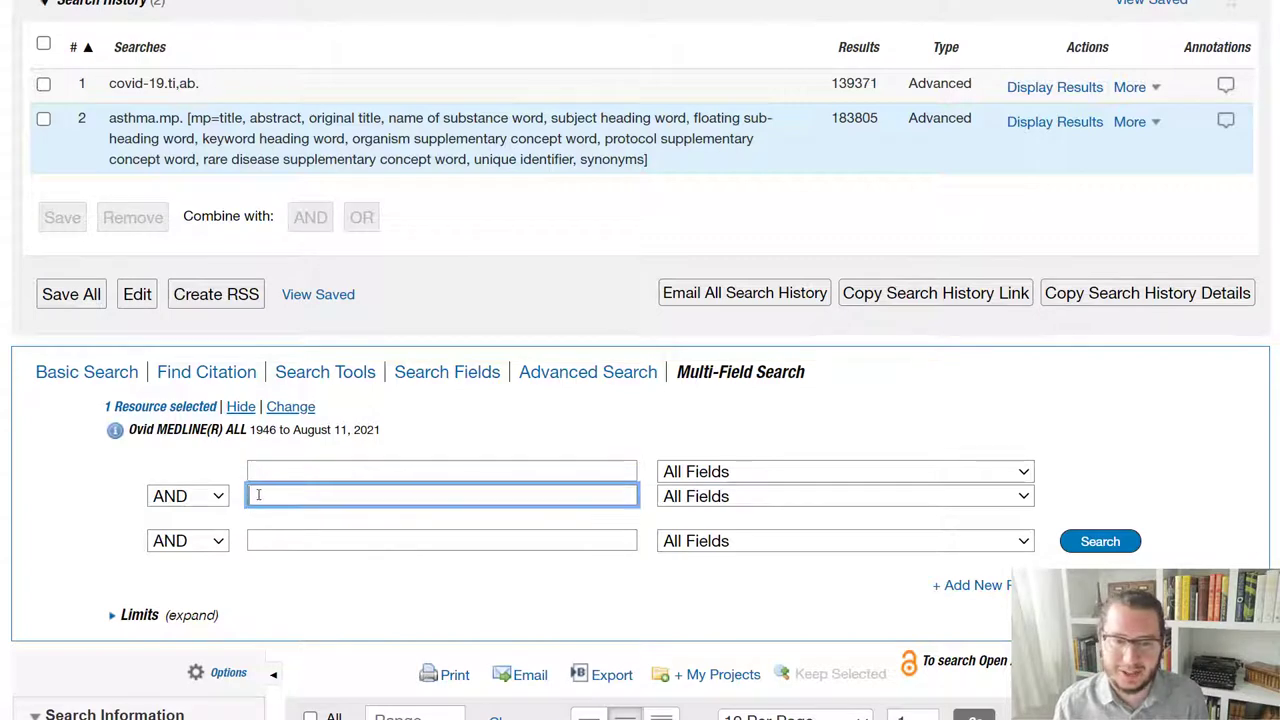
scroll(329, 494, down, 1)
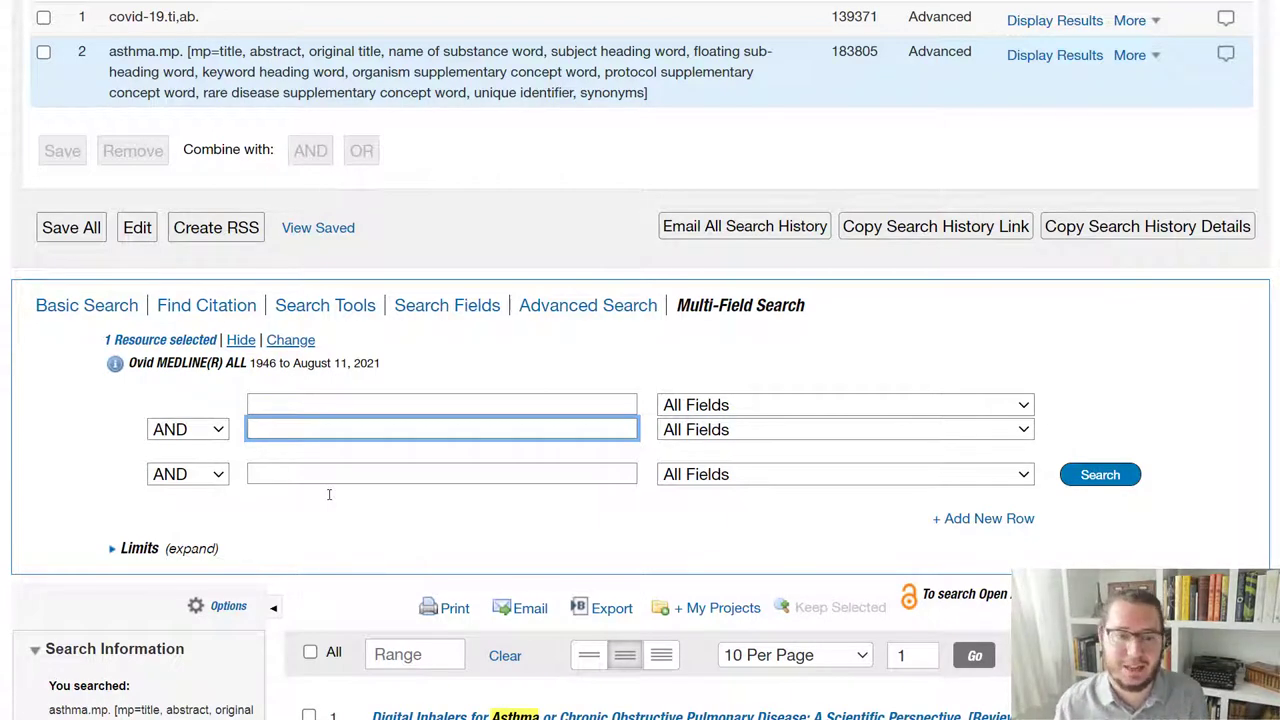
Select the covid-19 and asthma searches in the search history and combine them with AND.
scroll(329, 494, up, 3)
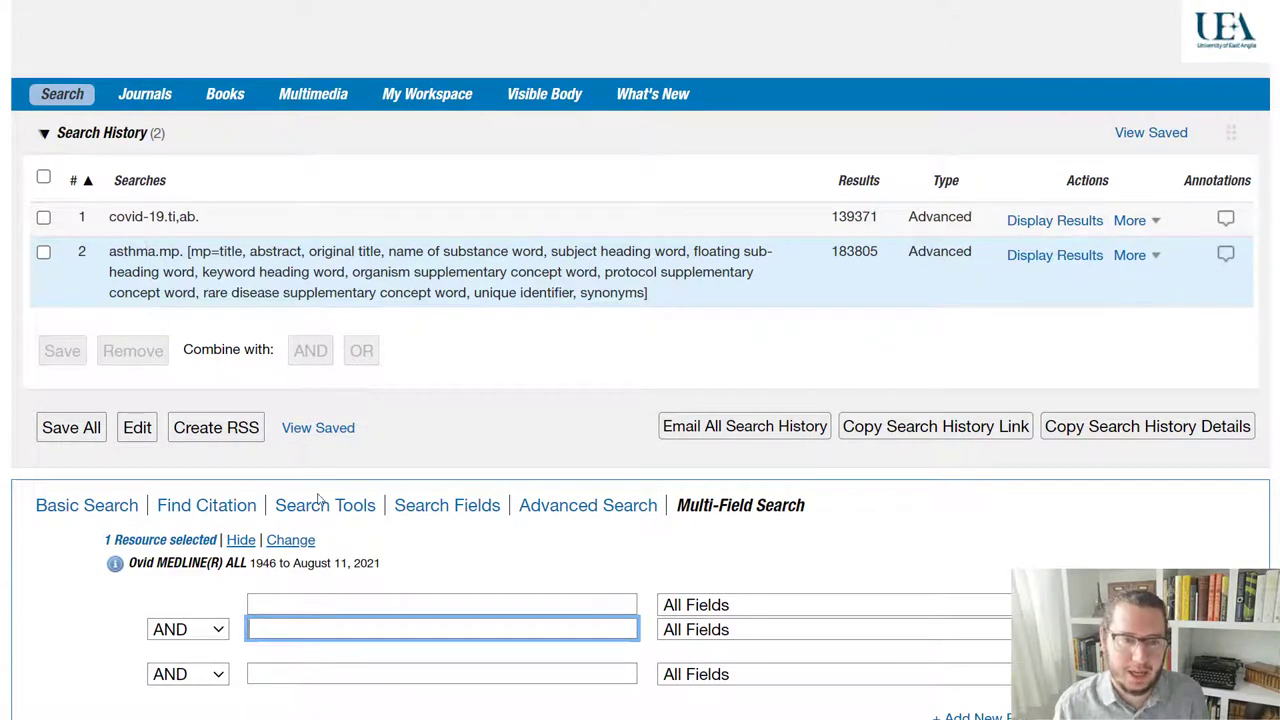
click(43, 217)
click(43, 252)
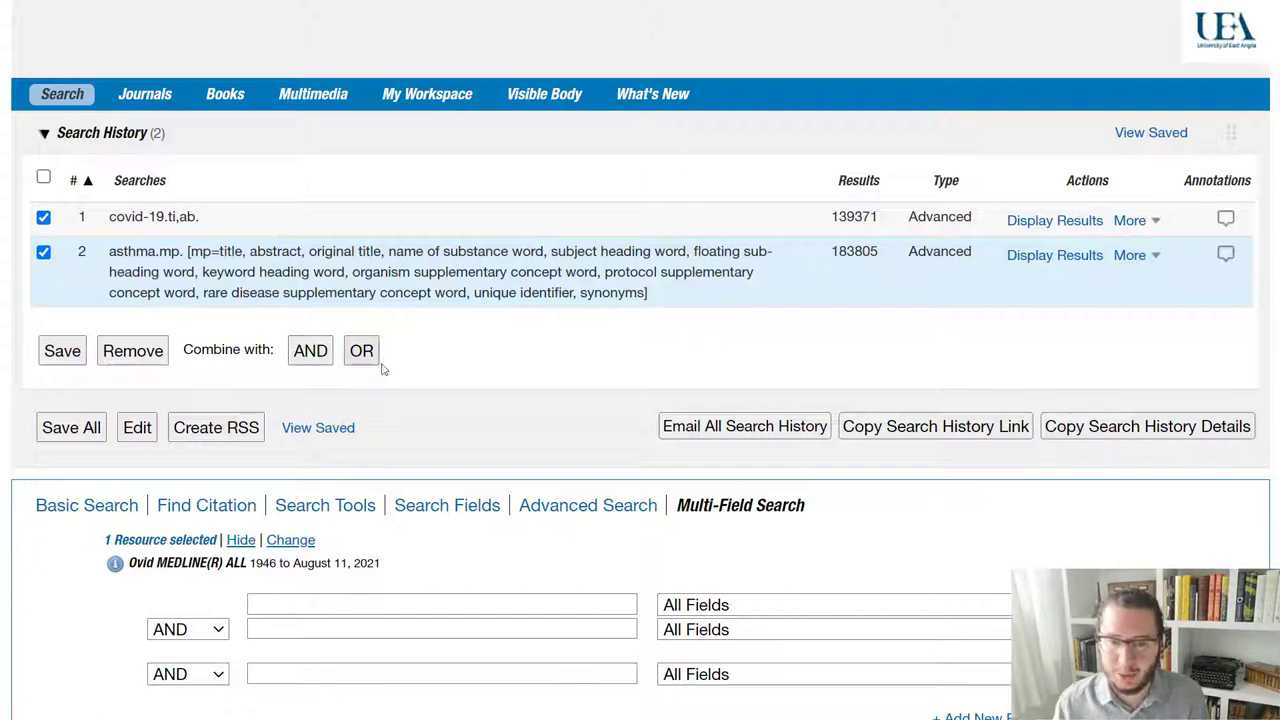
scroll(366, 354, up, 1)
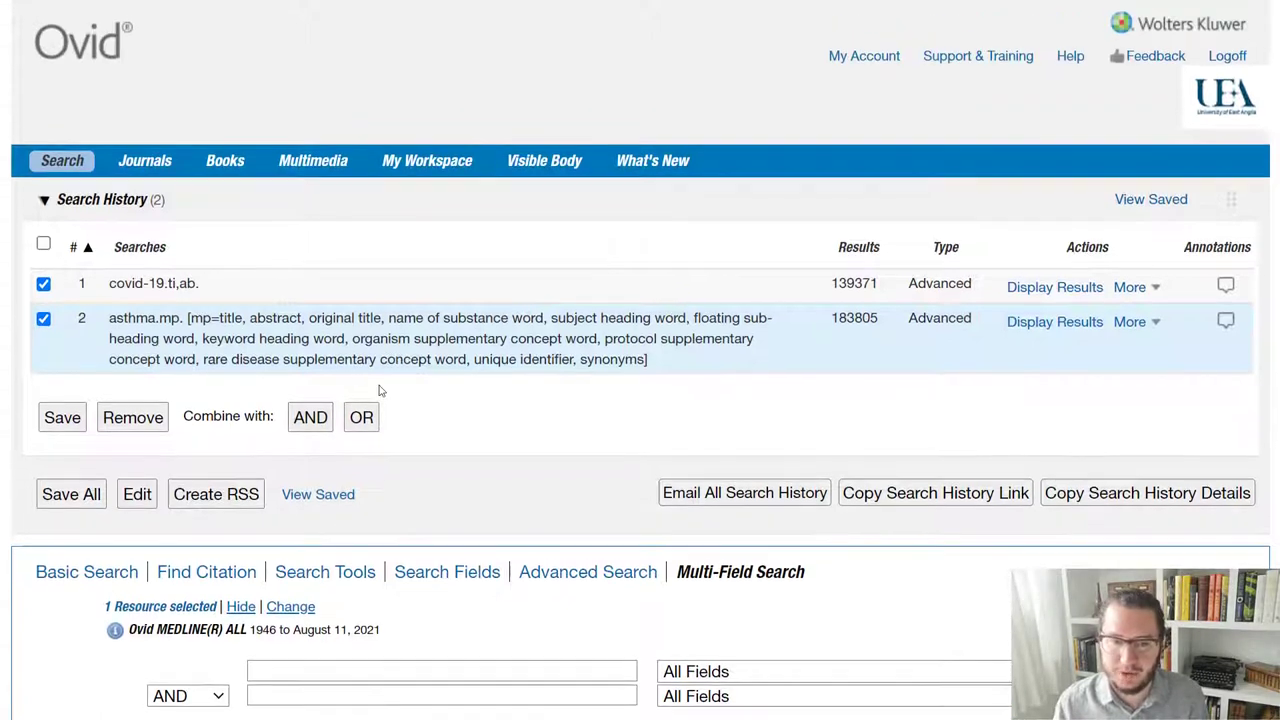
click(314, 420)
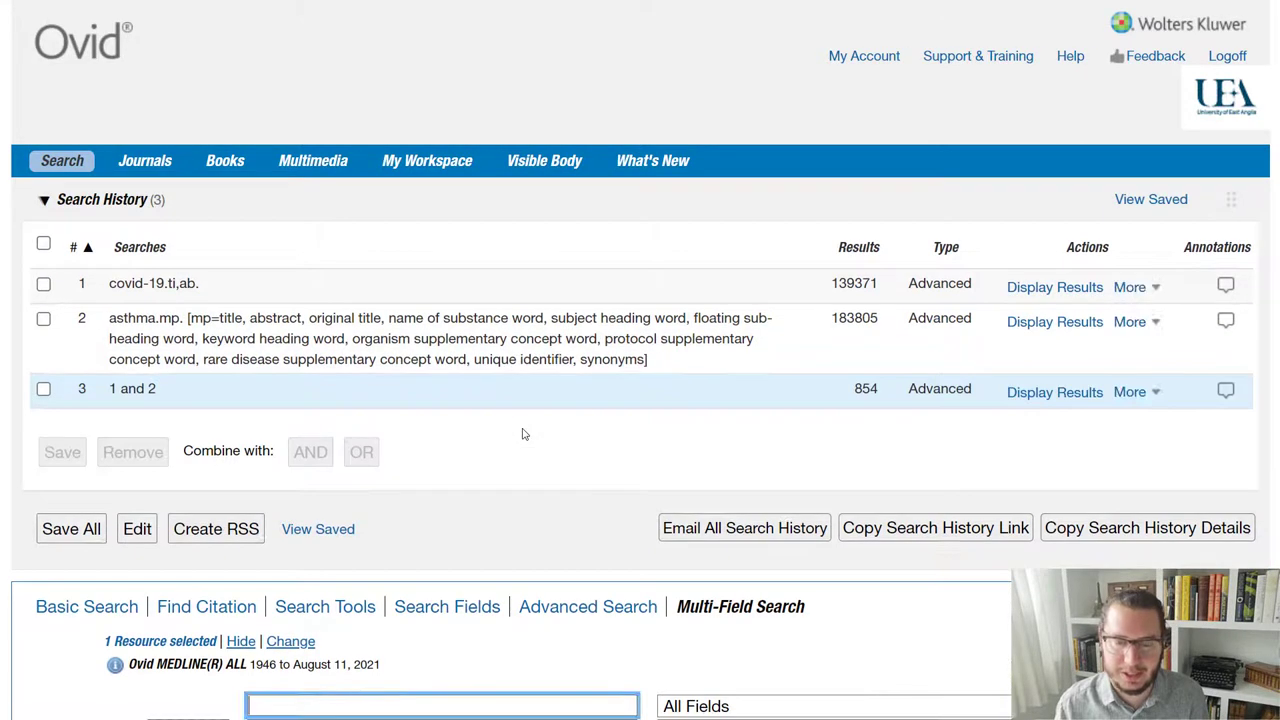
Examine the combined search in the history and its first results, and return to Advanced Search.
drag(110, 388, 162, 393)
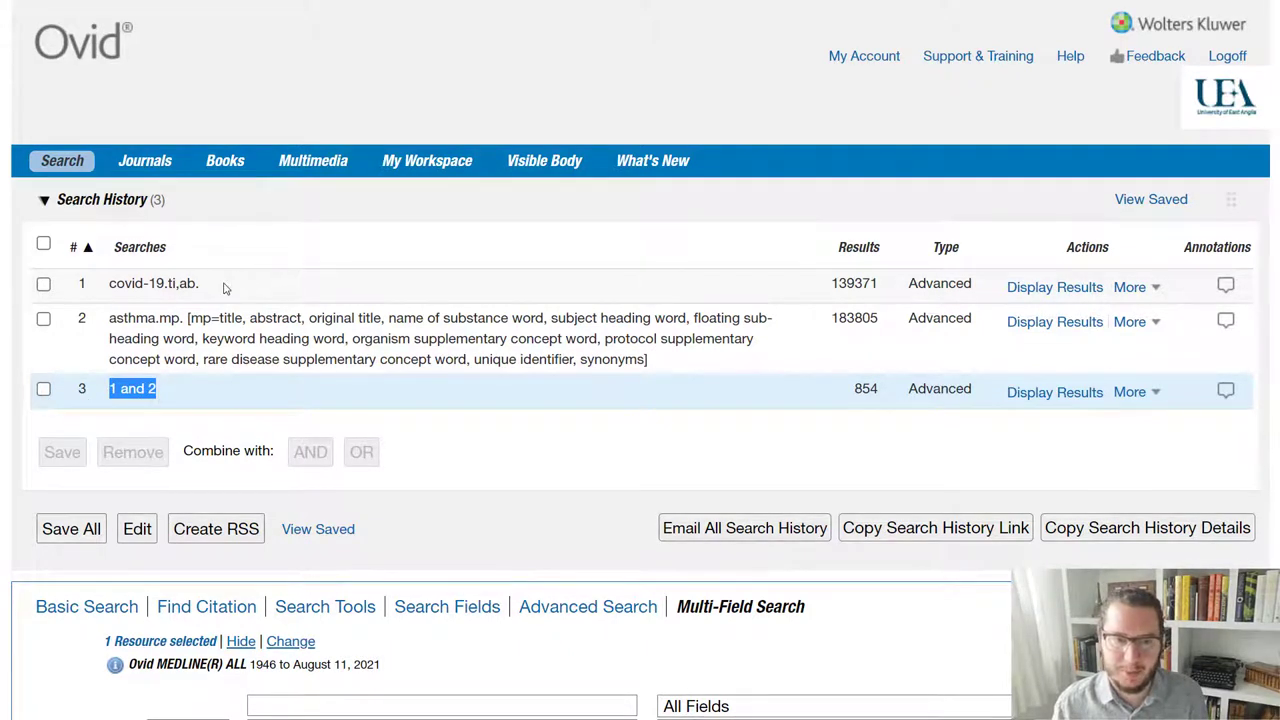
double_click(866, 389)
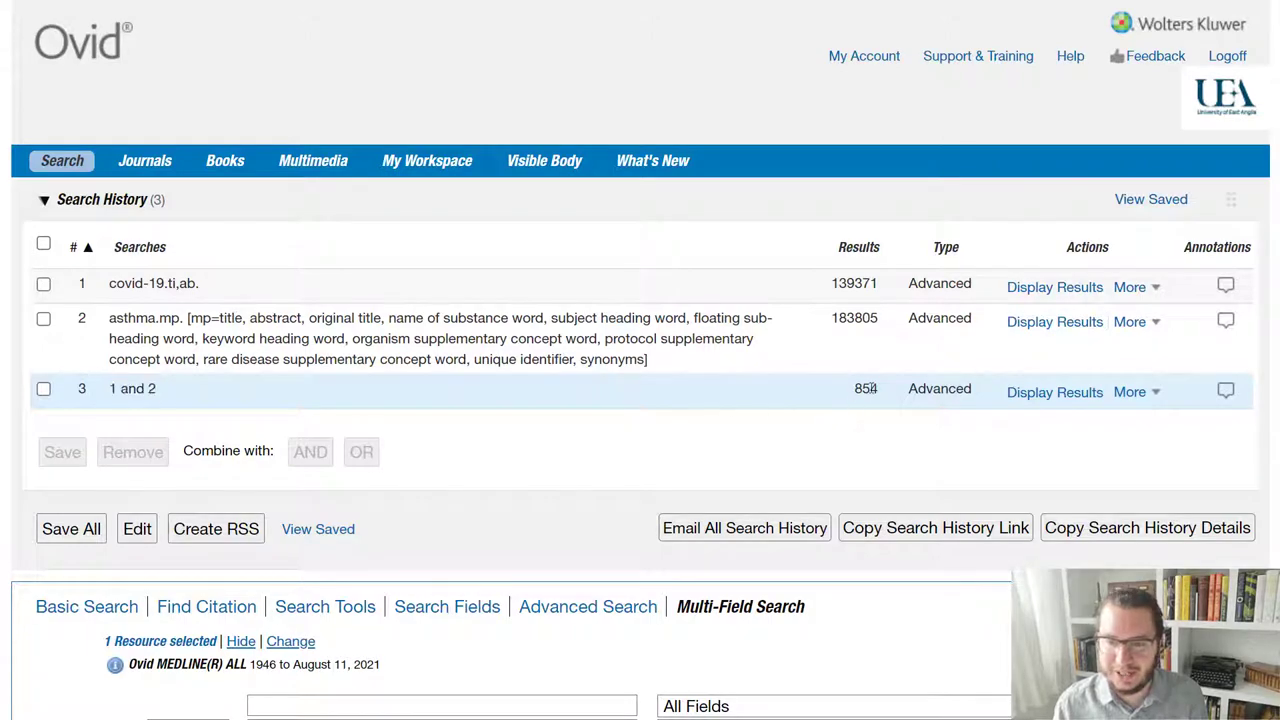
scroll(670, 435, down, 10)
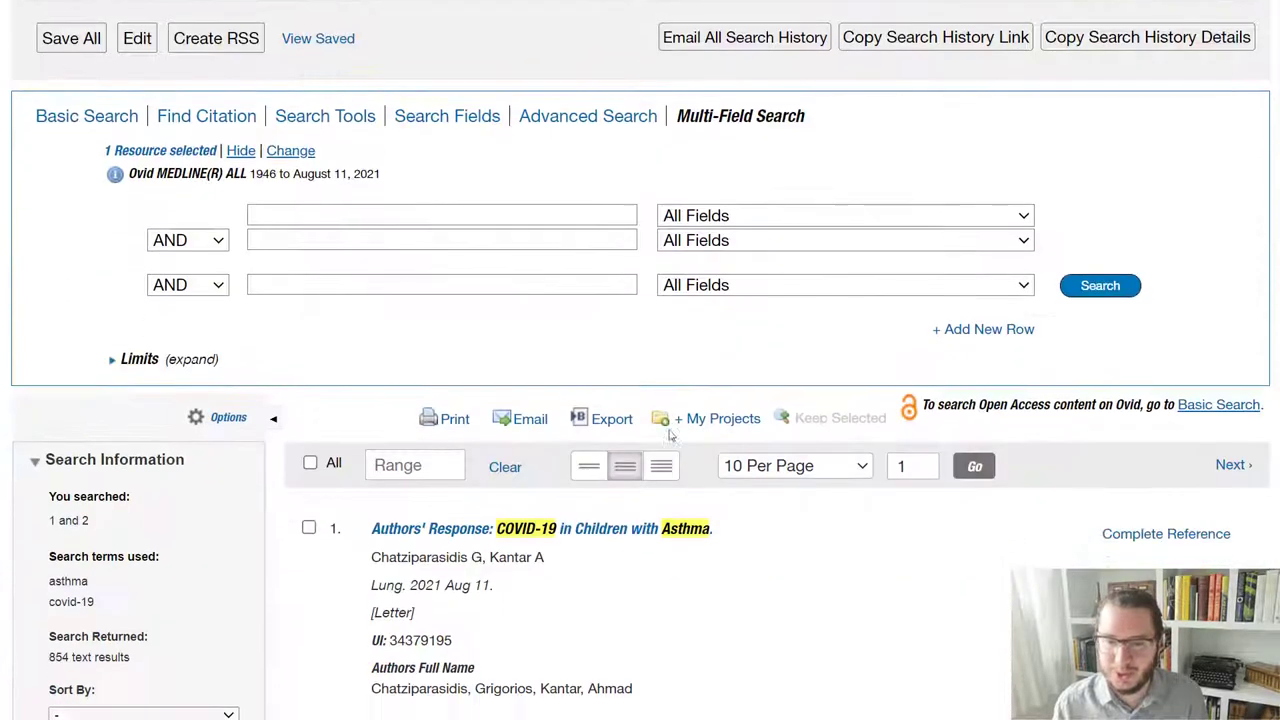
scroll(670, 435, down, 10)
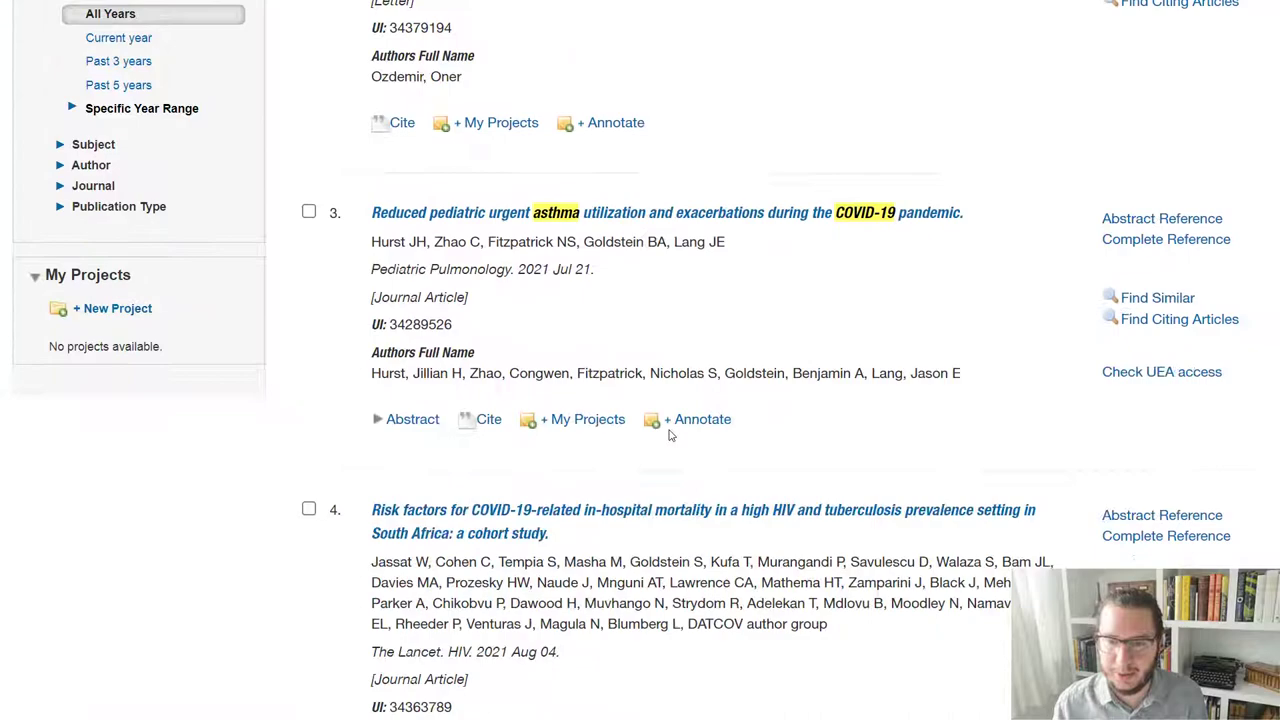
scroll(668, 437, up, 15)
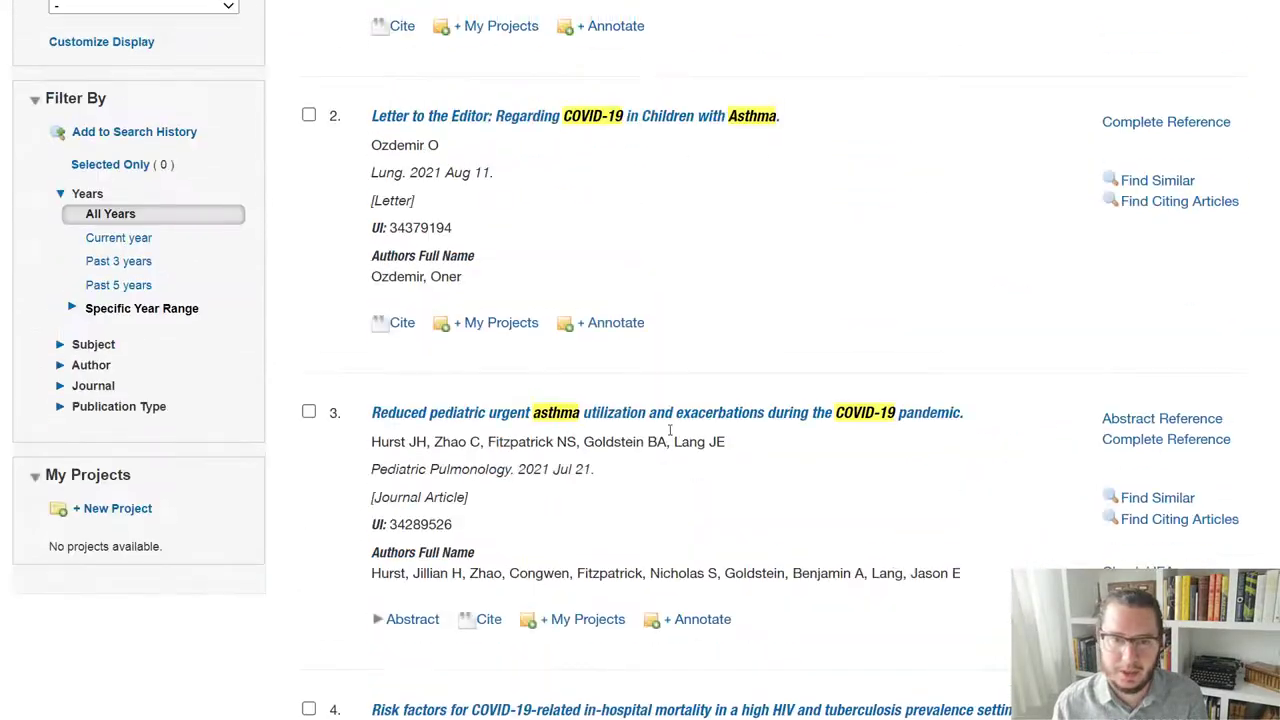
scroll(670, 430, up, 3)
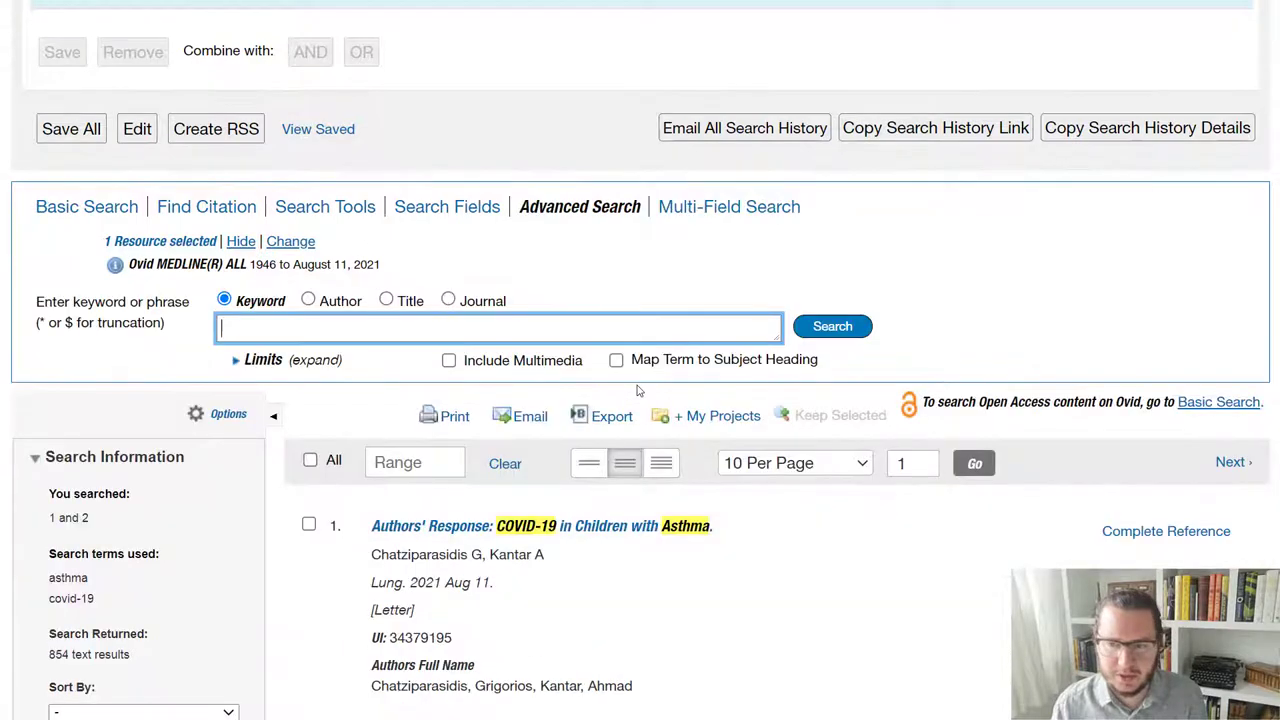
Browse the combined search's results down to the eighth record, checking titles for the highlighted search terms.
scroll(637, 390, down, 2)
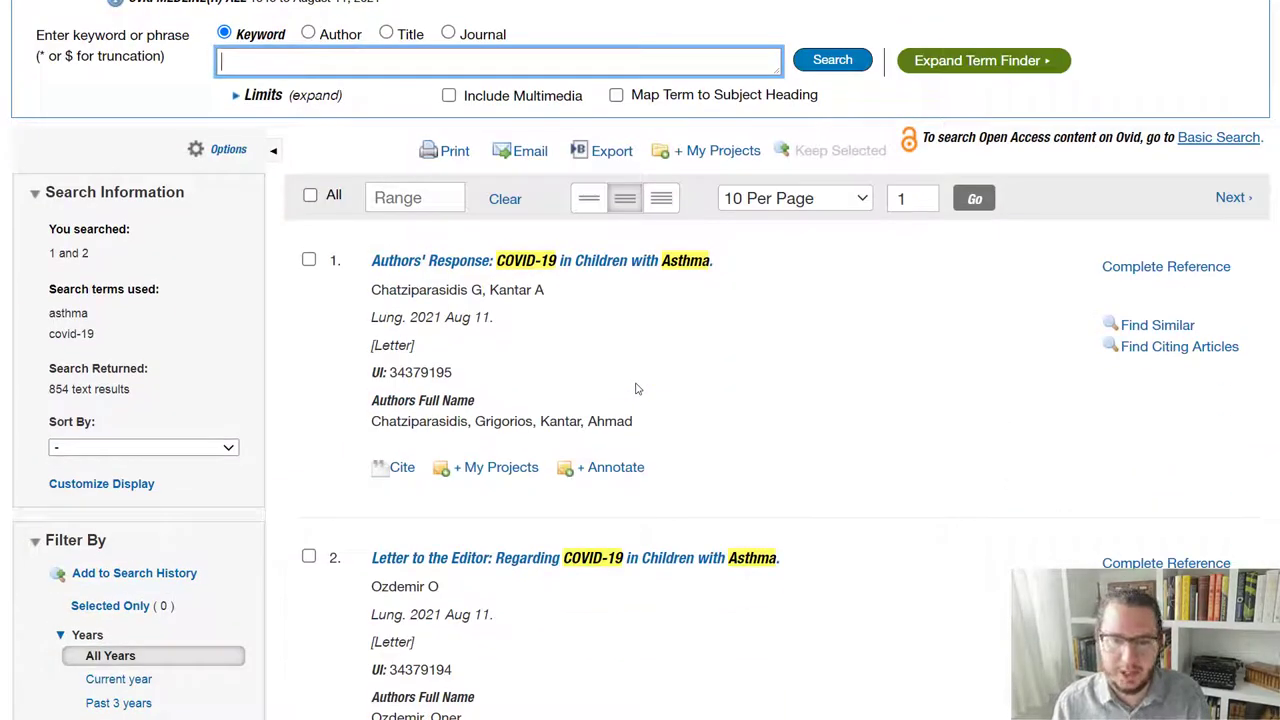
scroll(637, 389, down, 4)
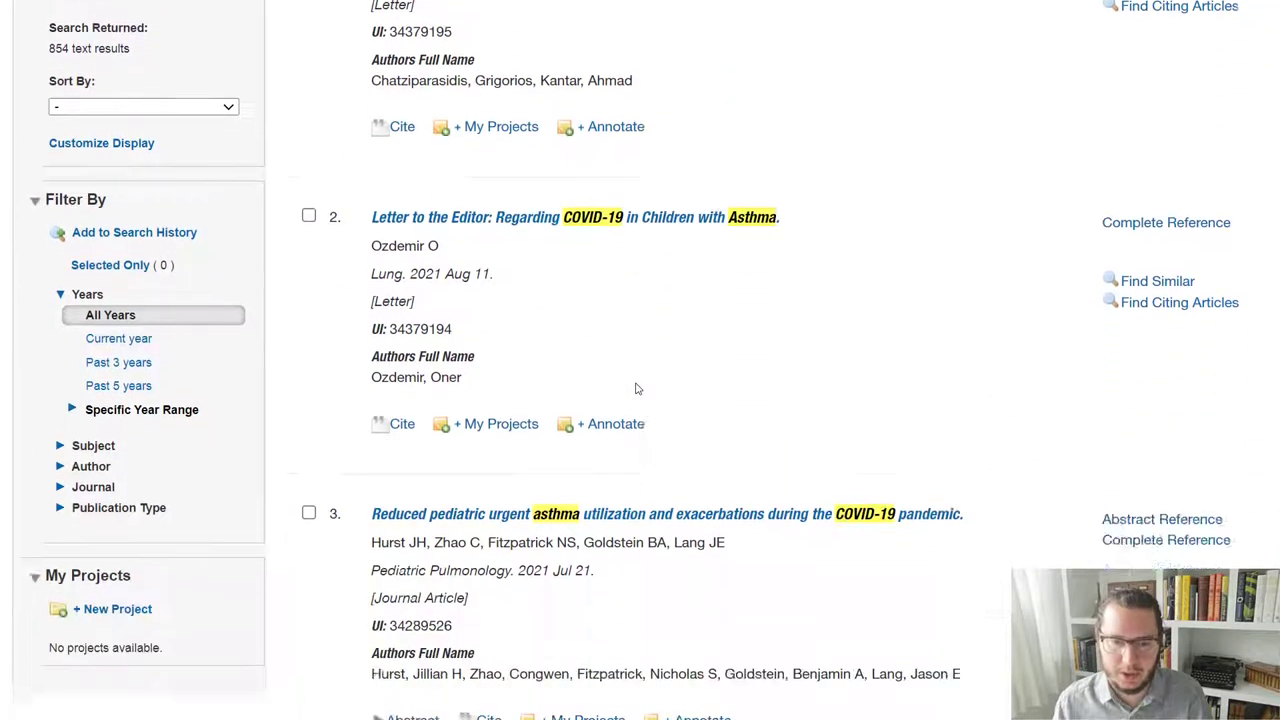
scroll(637, 389, down, 4)
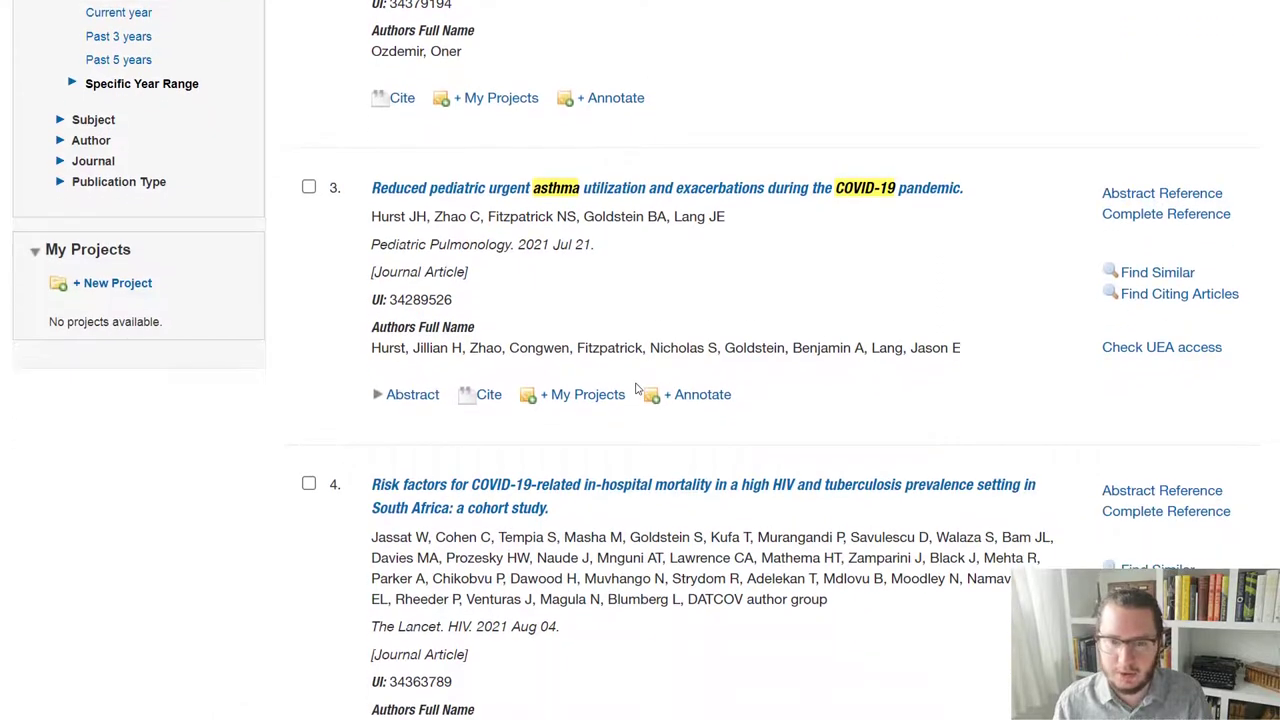
scroll(637, 389, down, 6)
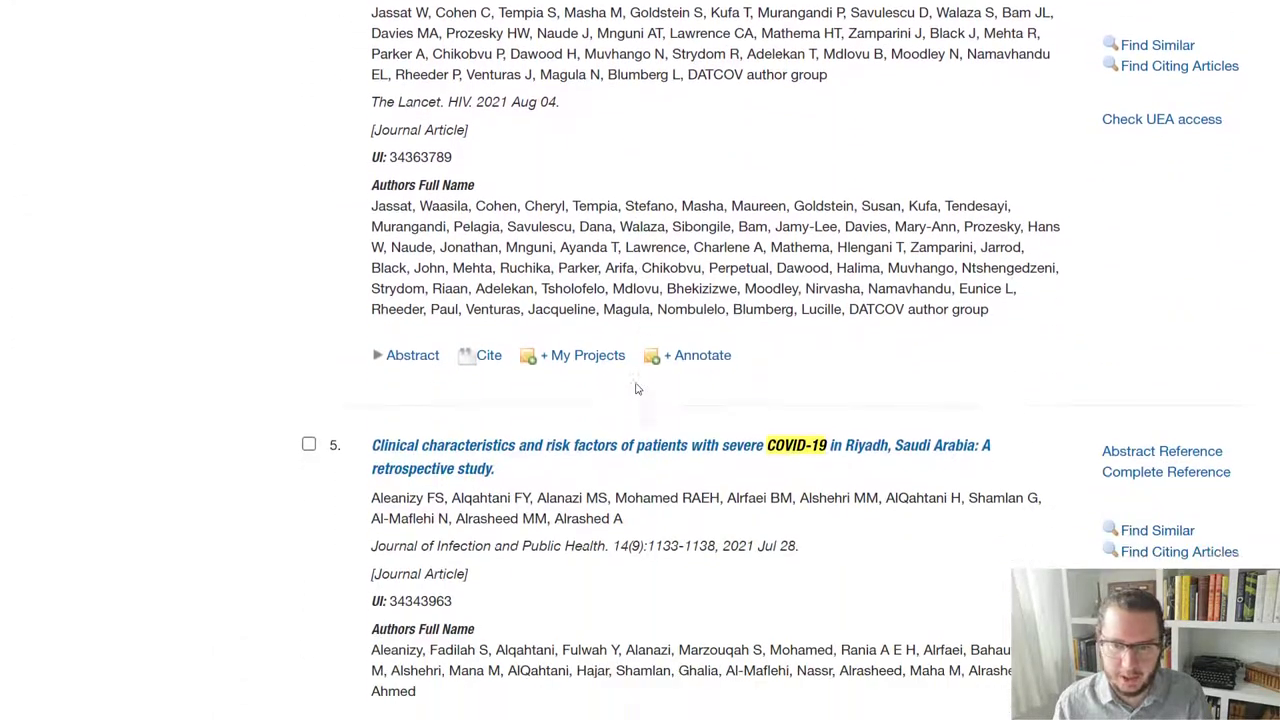
scroll(636, 389, down, 5)
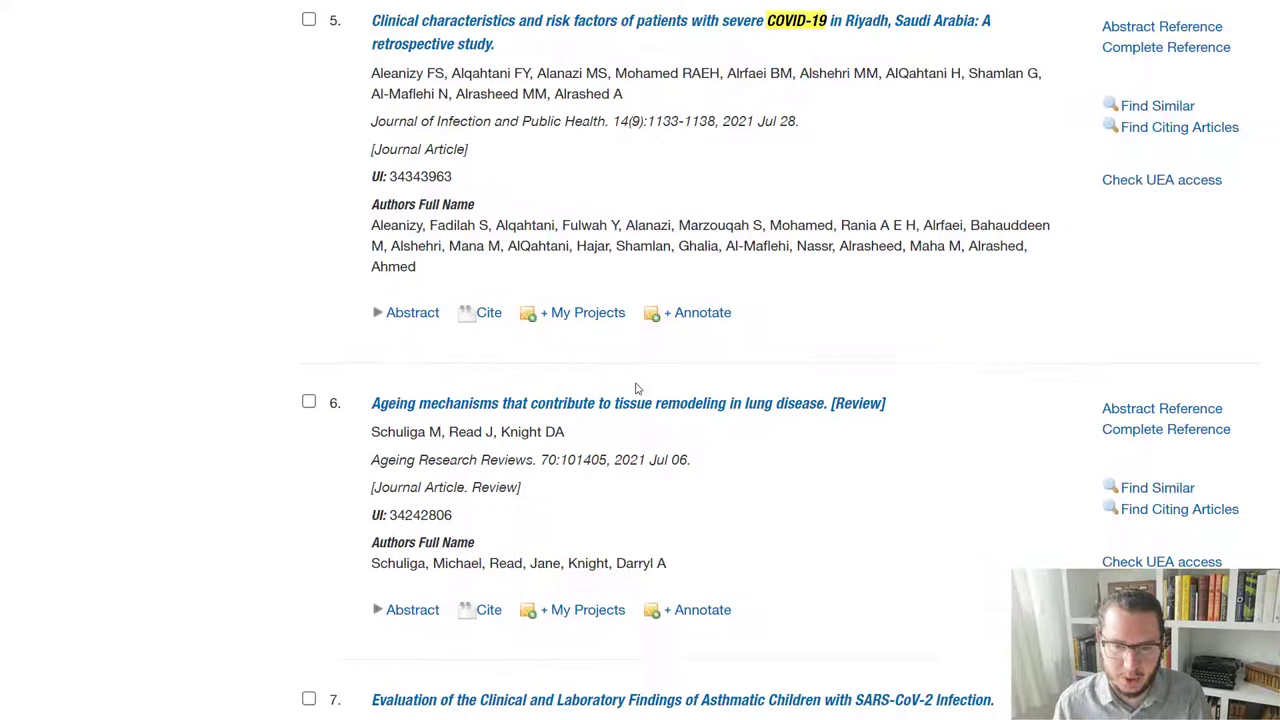
scroll(636, 389, down, 8)
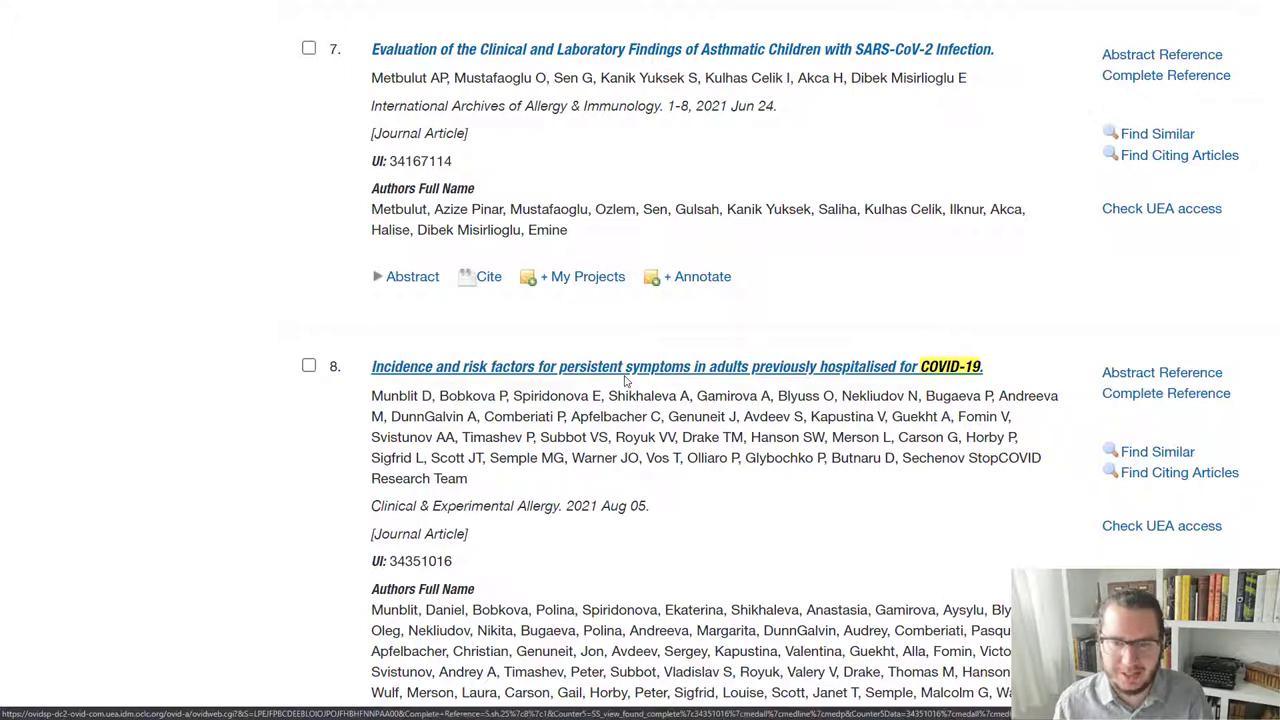
Open the eighth result, on persistent symptoms in adults previously hospitalised for COVID-19, and look through its complete reference down to the abstract.
click(626, 378)
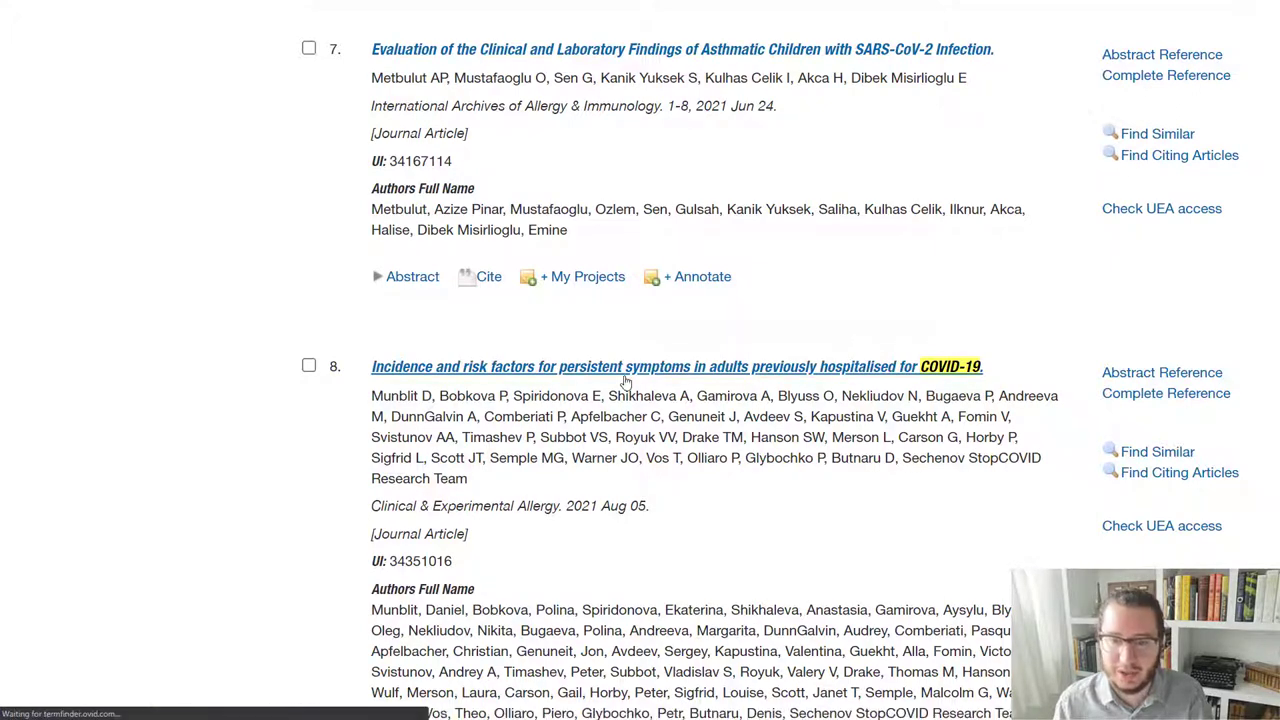
scroll(626, 382, down, 3)
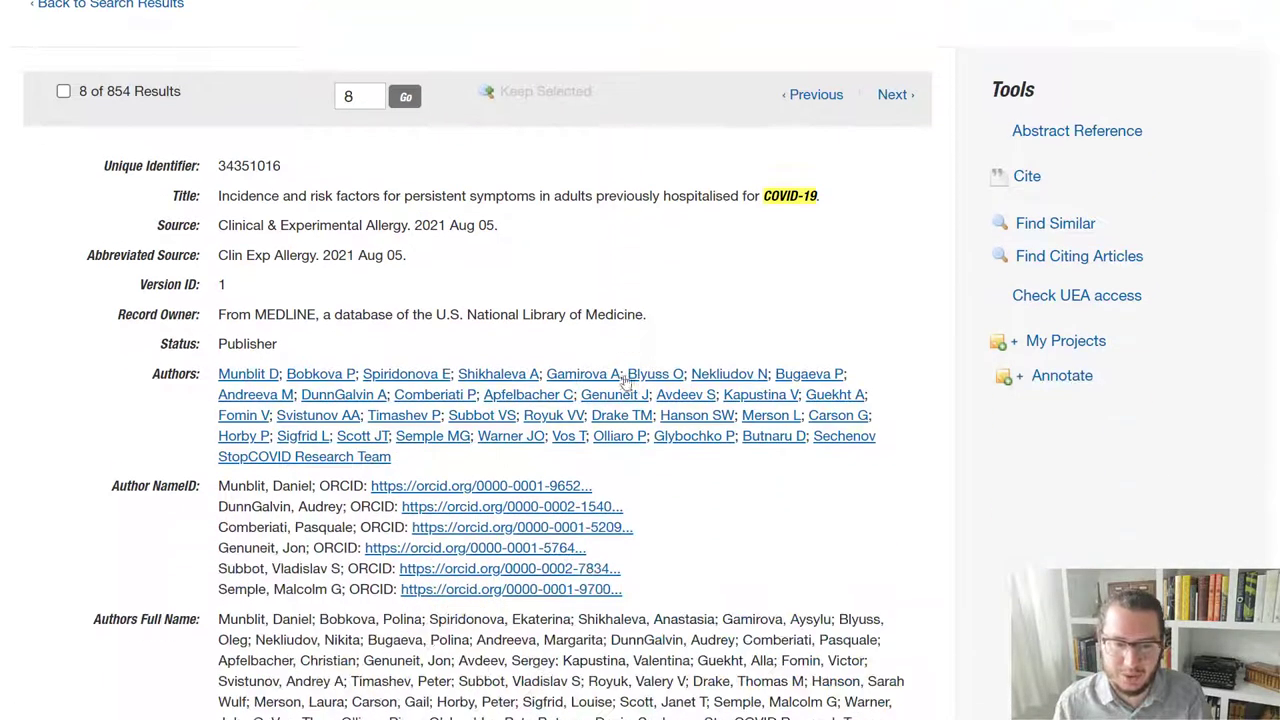
scroll(626, 382, up, 2)
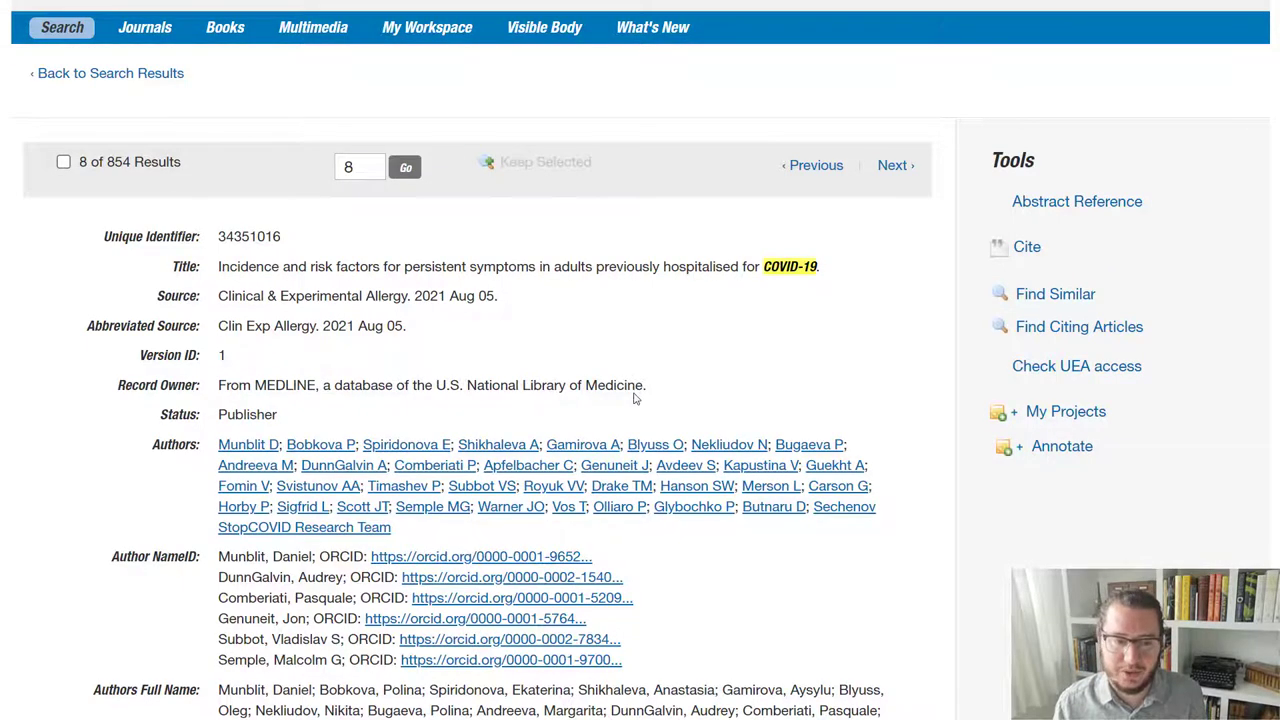
scroll(633, 398, down, 5)
scroll(633, 395, down, 12)
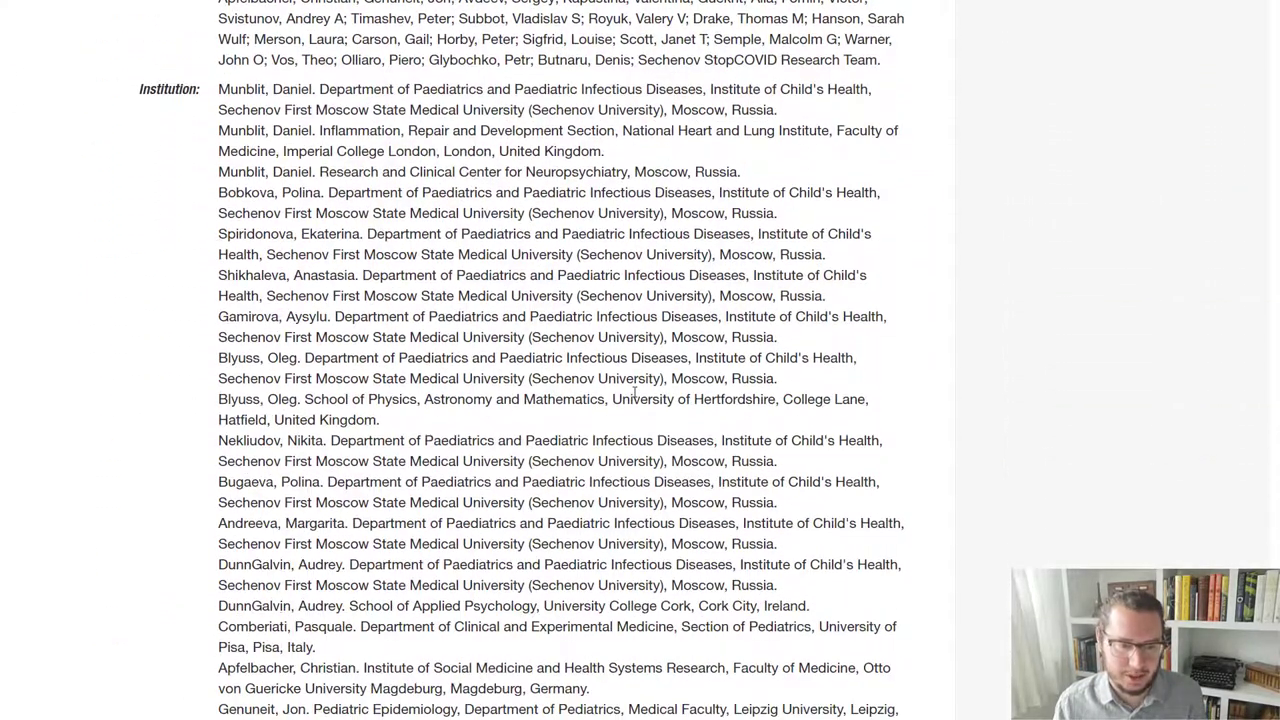
scroll(636, 390, down, 8)
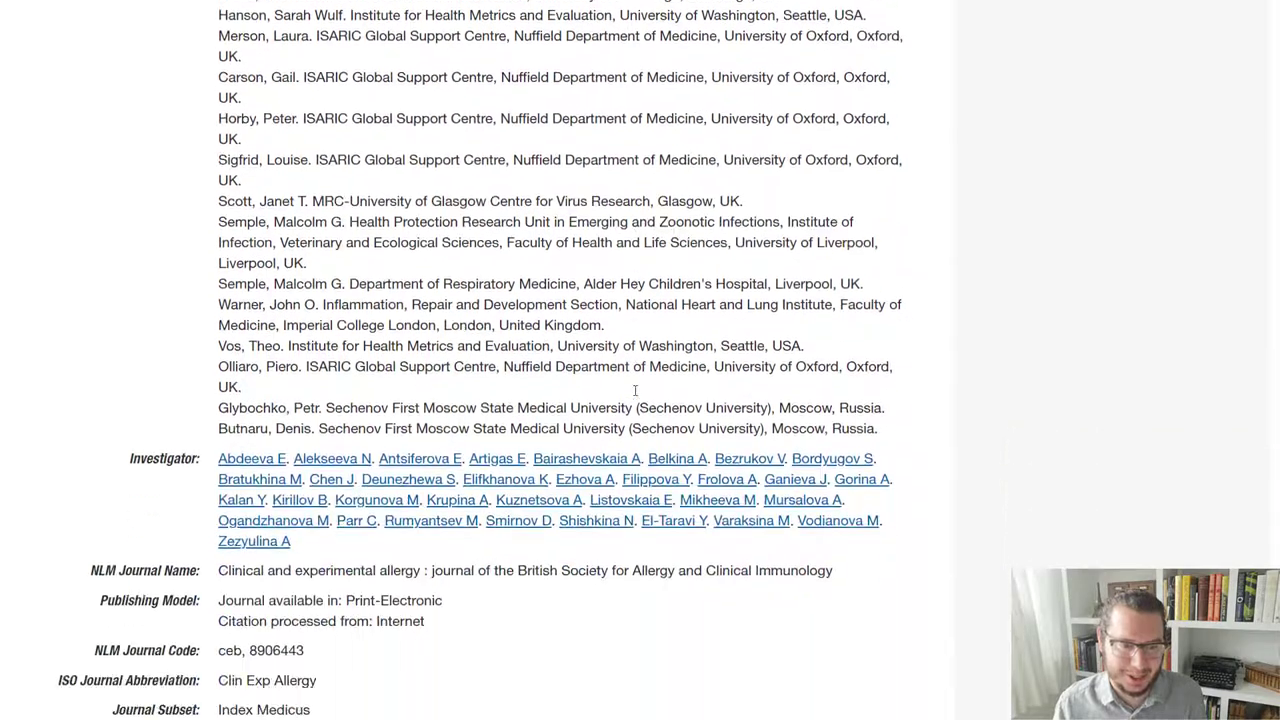
scroll(635, 395, up, 12)
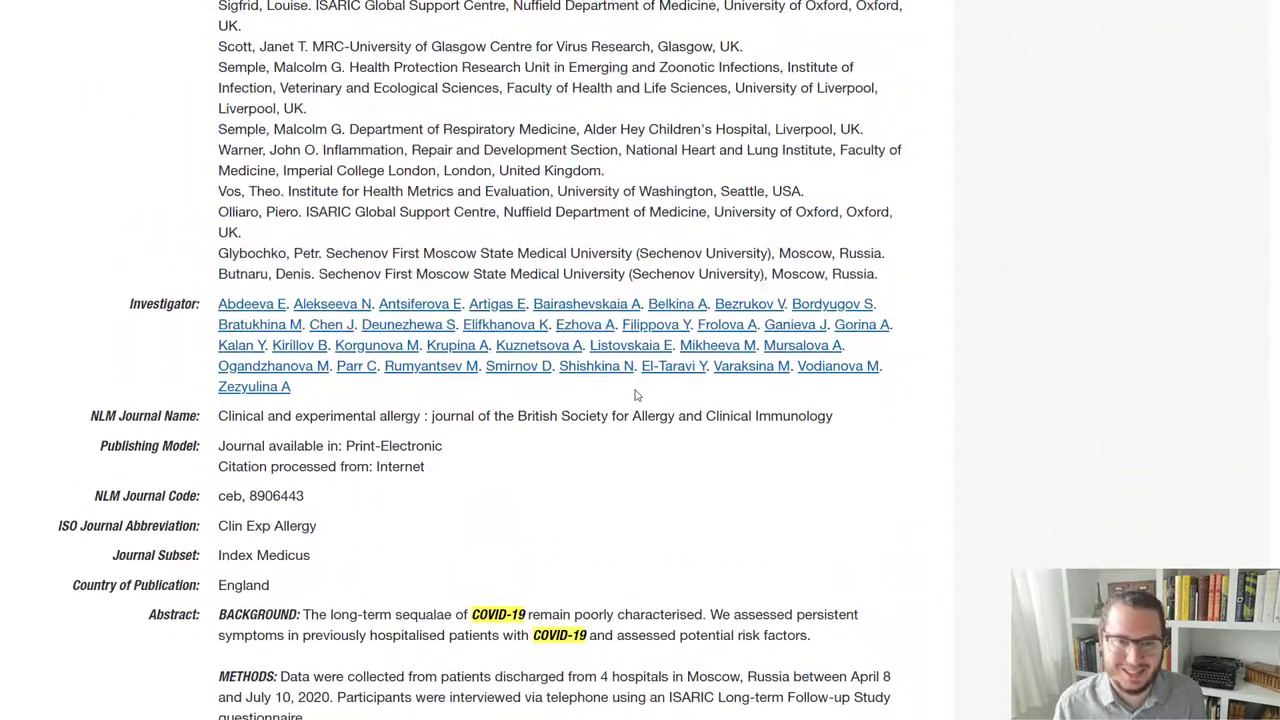
Check UEA access to the full text of the open record on persistent symptoms after COVID-19 hospitalisation.
scroll(635, 395, up, 12)
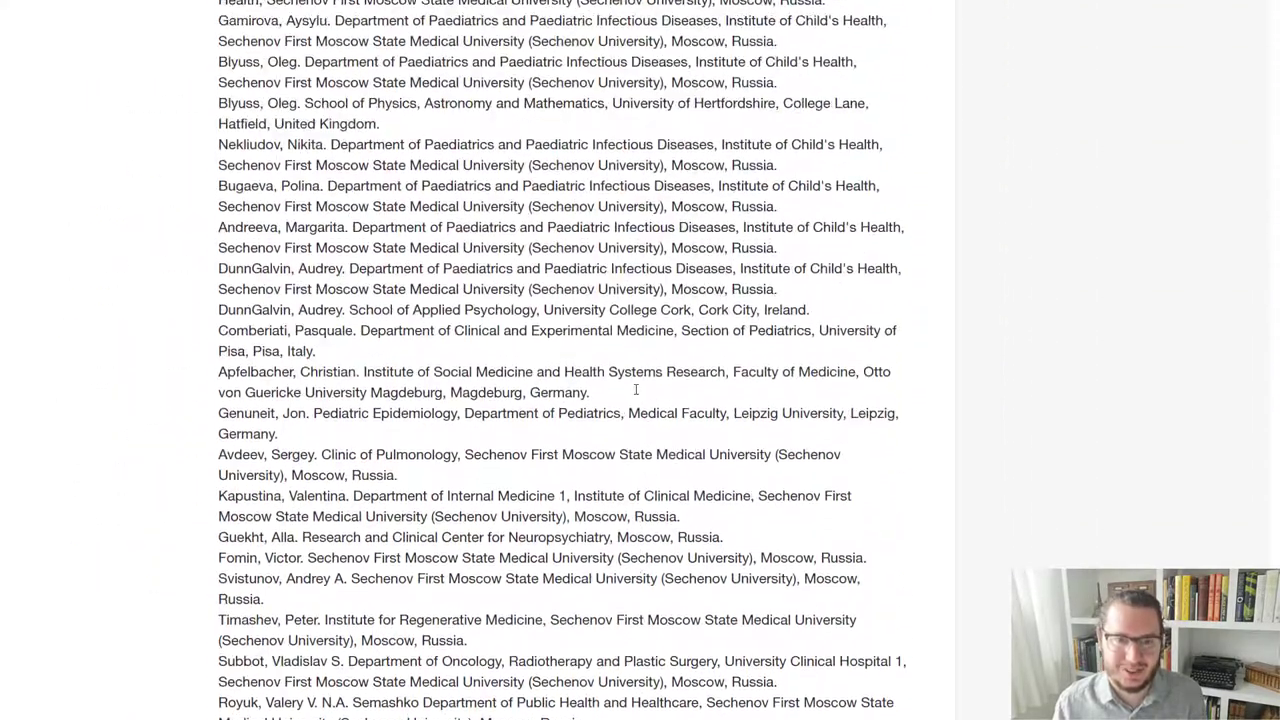
scroll(634, 388, up, 6)
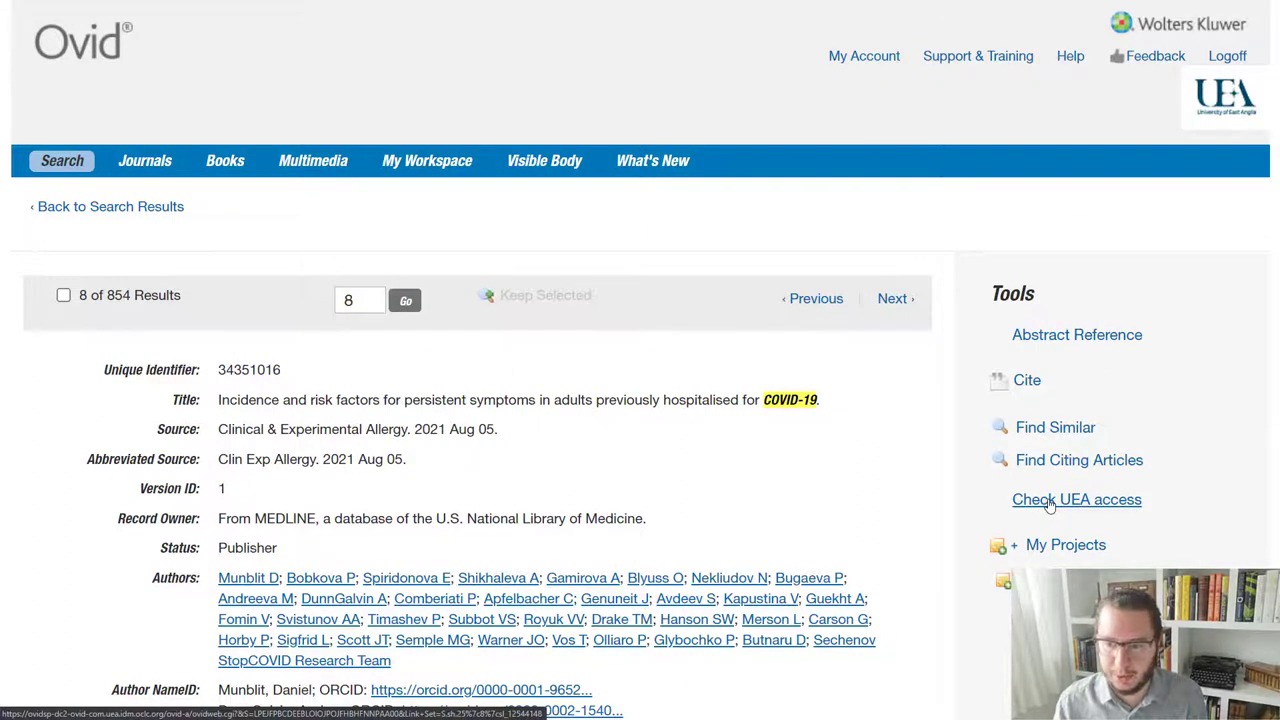
click(1048, 502)
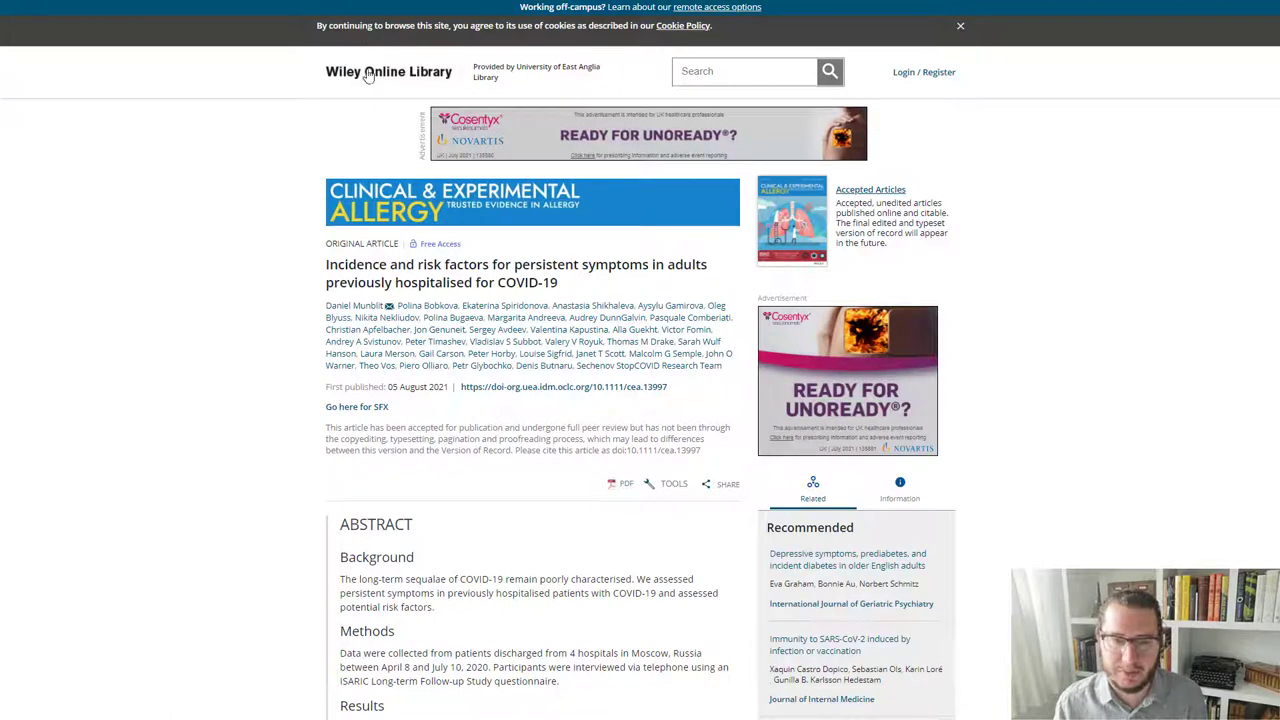
Look through the article's page on Wiley Online Library, from the title down to the abstract's conclusions.
scroll(278, 258, down, 1)
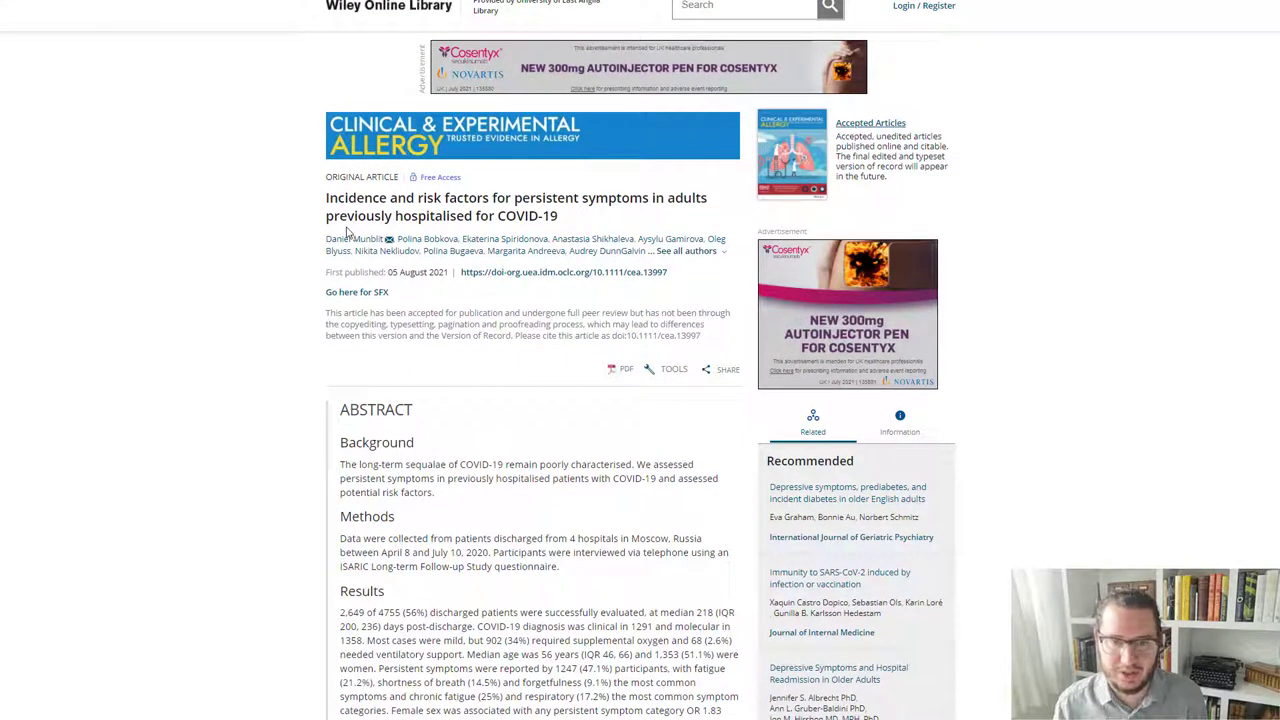
scroll(560, 367, down, 4)
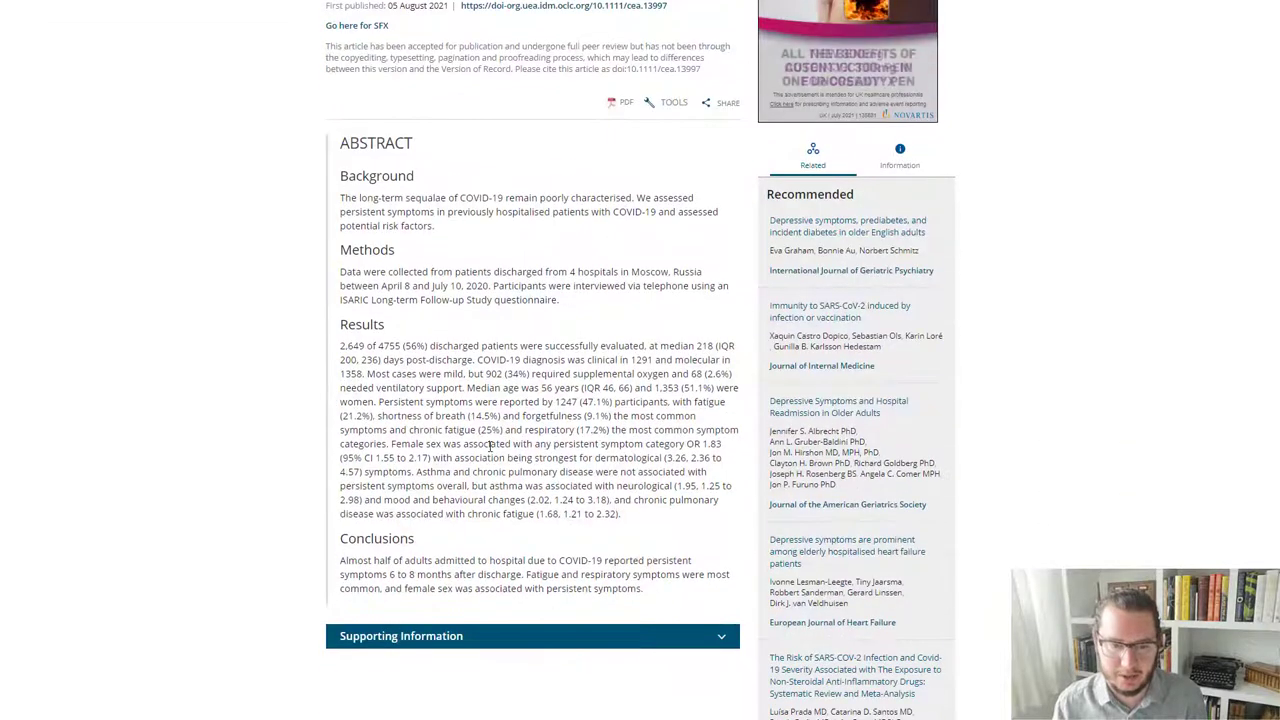
scroll(491, 447, down, 4)
scroll(590, 357, up, 6)
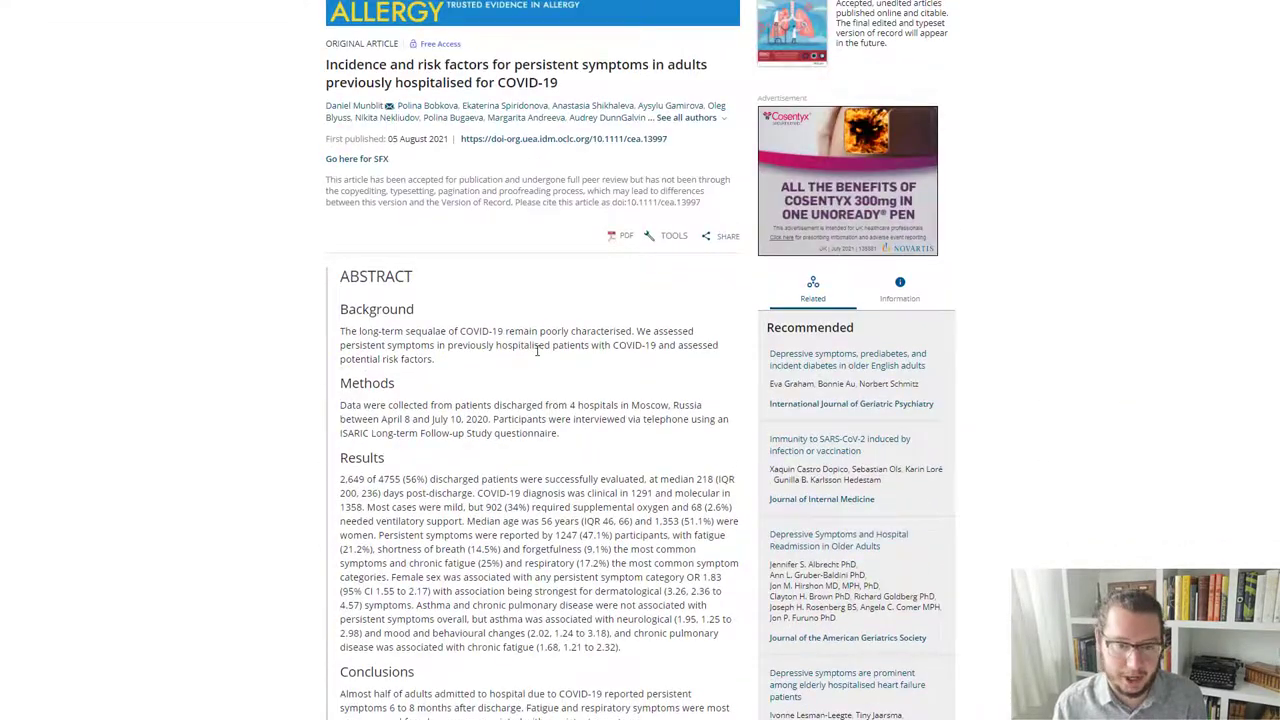
scroll(537, 350, down, 3)
scroll(600, 370, up, 5)
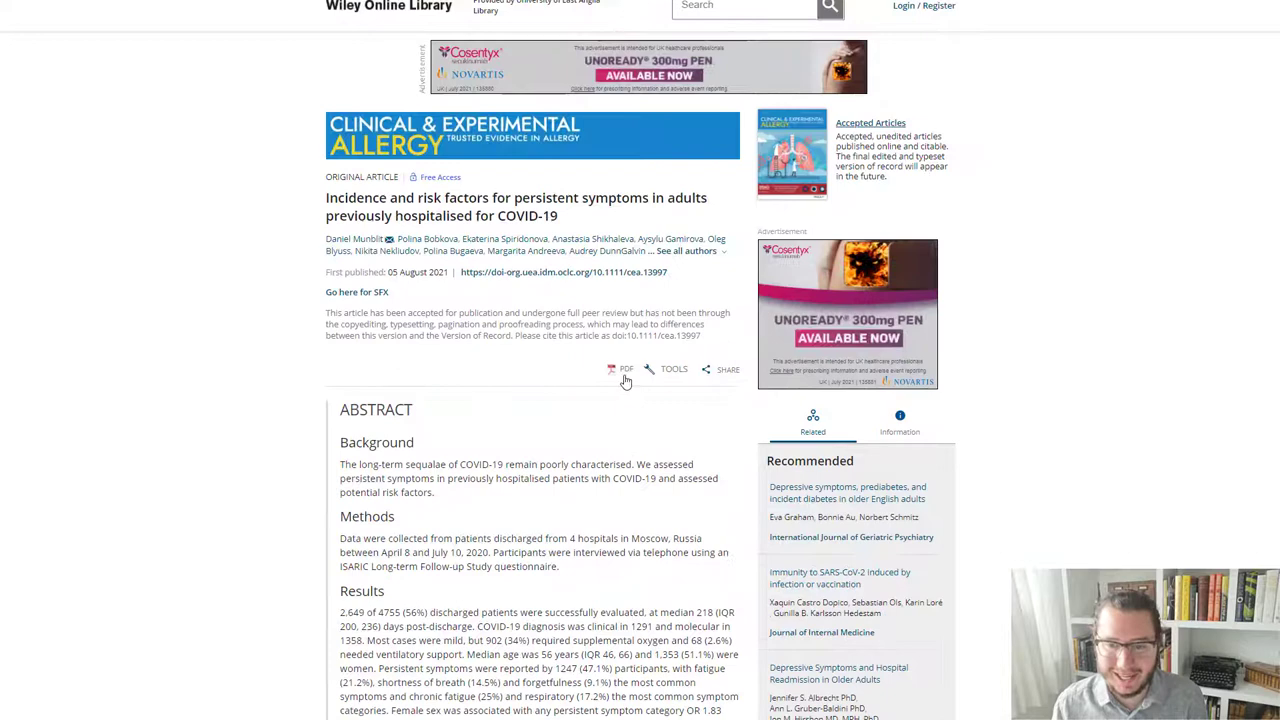
Open the article's PDF and look through its first pages.
click(625, 372)
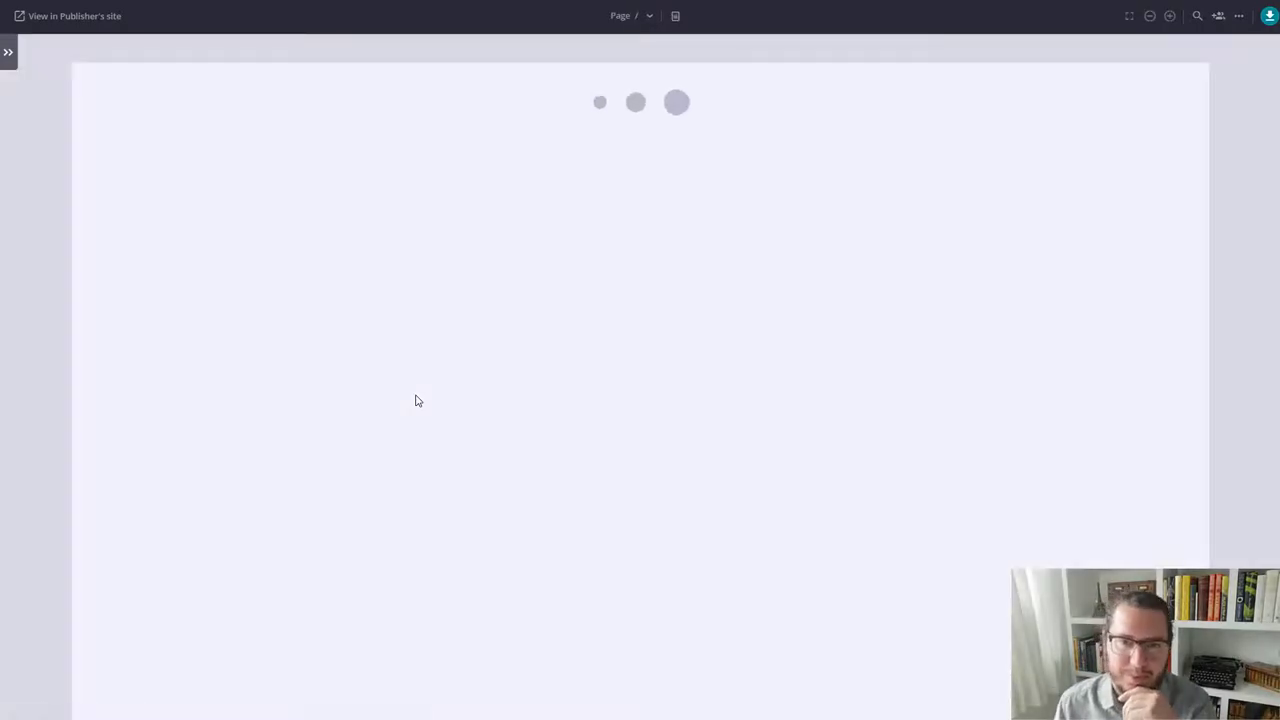
scroll(418, 400, down, 10)
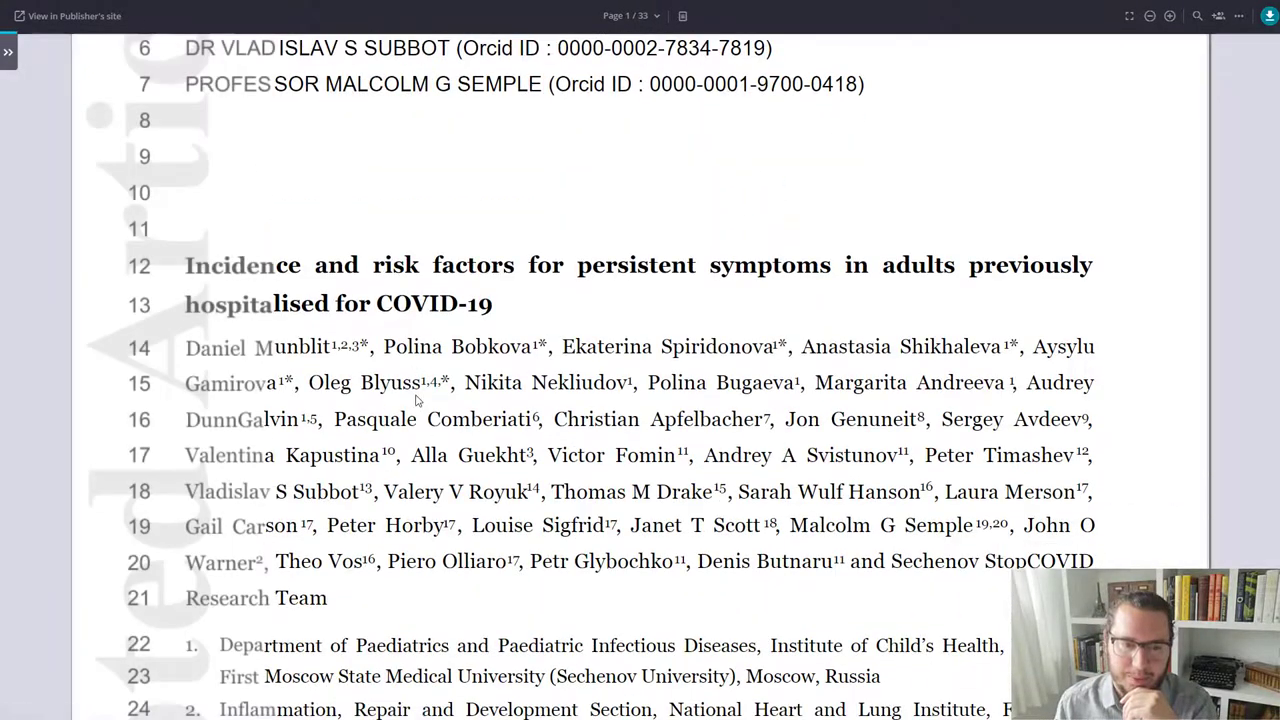
scroll(418, 400, down, 15)
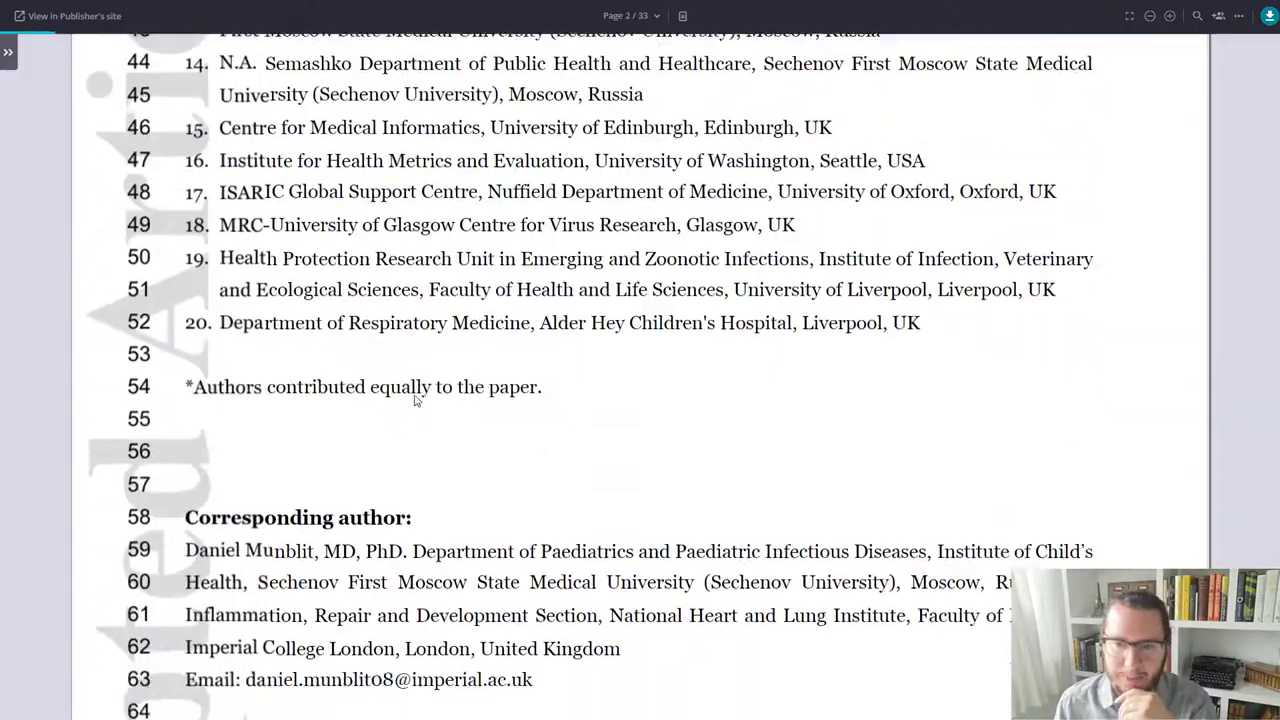
scroll(393, 369, down, 15)
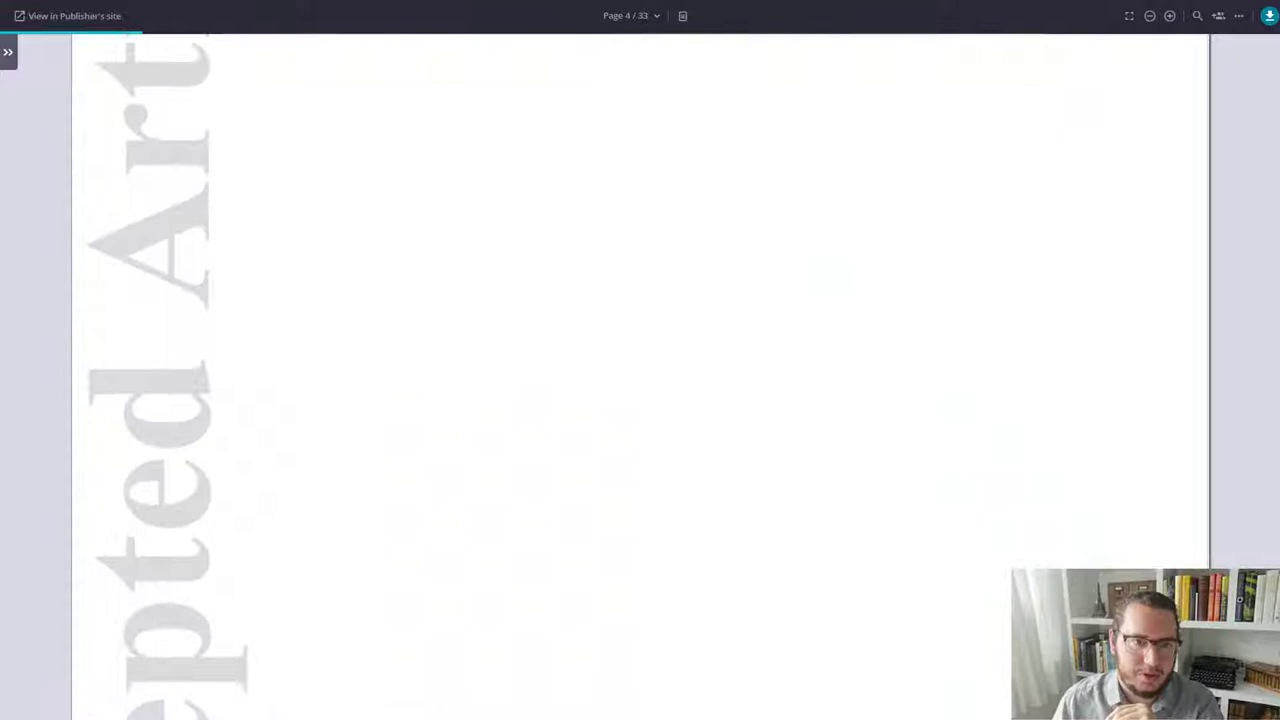
Return to the combined search's results in Ovid and check which records offer UEA access, down to the seventh result.
key(alt+Tab)
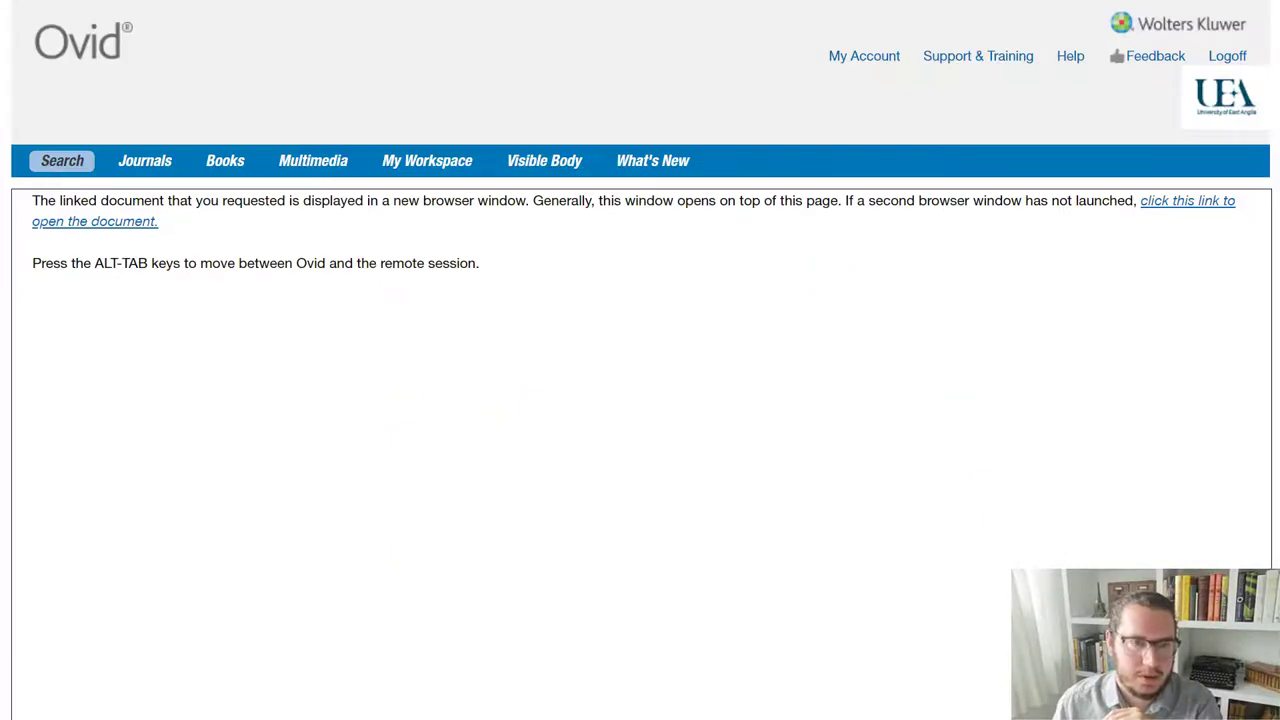
key(alt+Left)
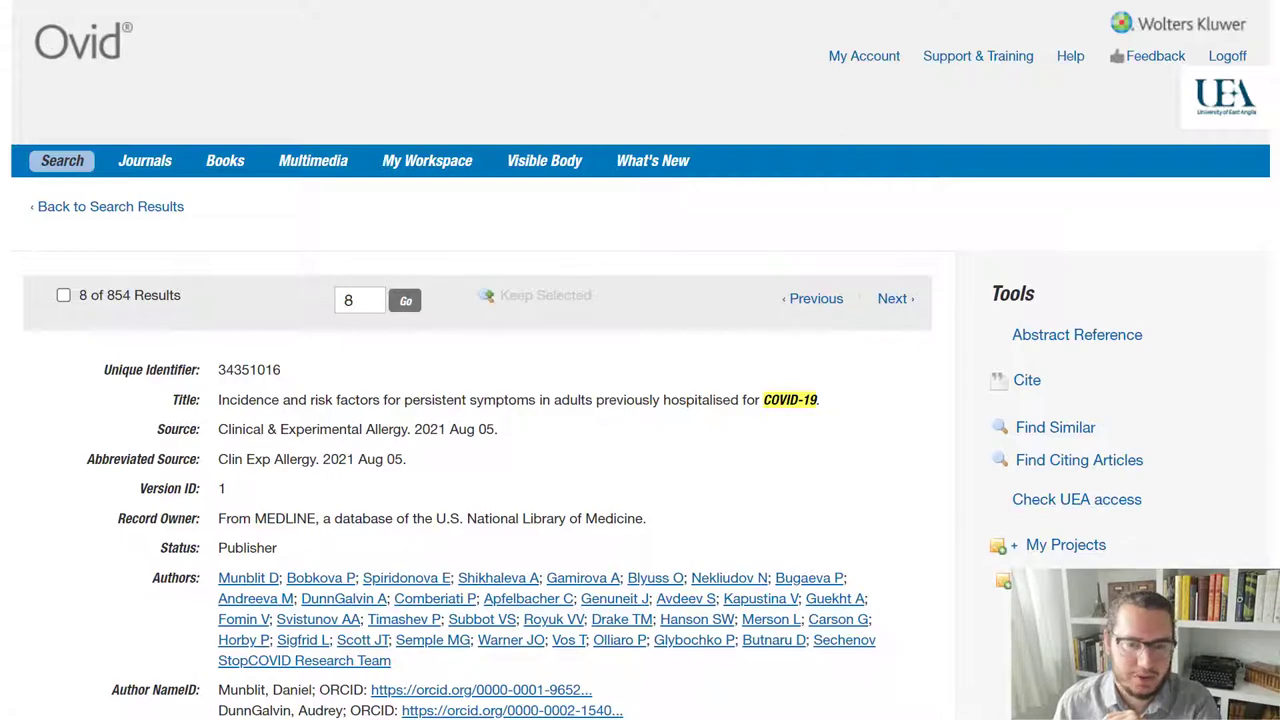
key(alt+Left)
scroll(341, 430, down, 3)
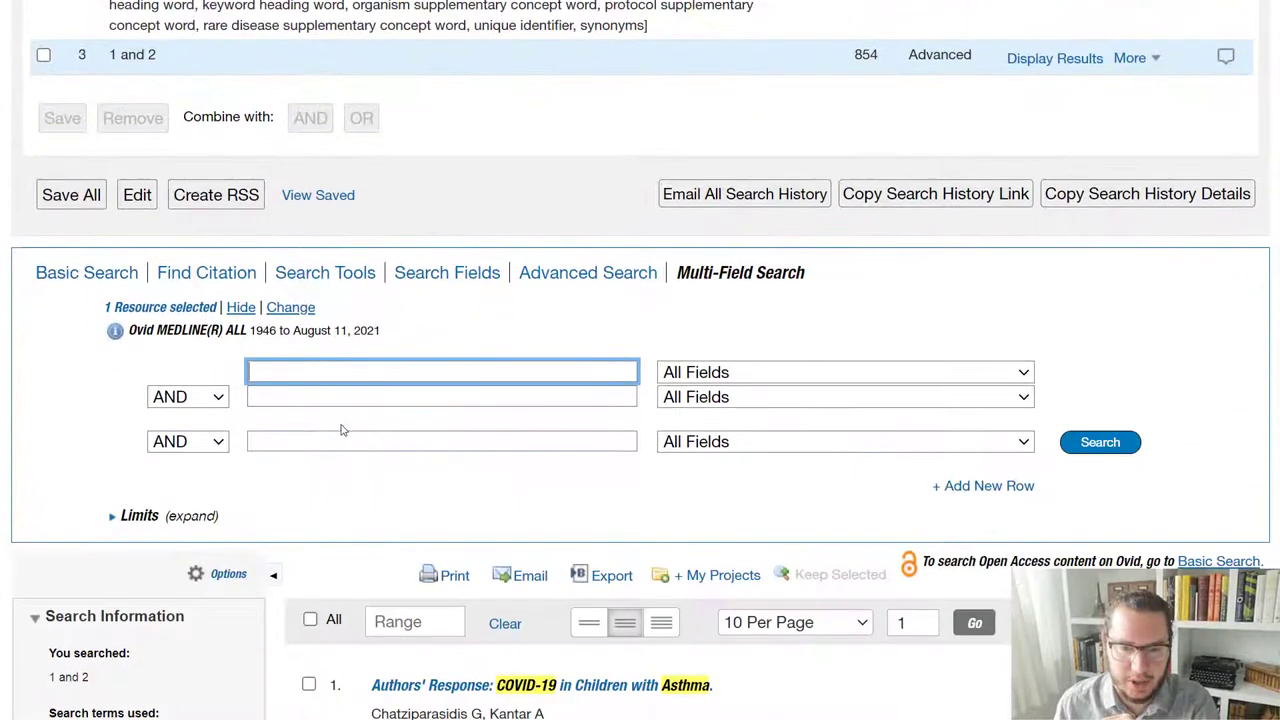
scroll(341, 430, down, 6)
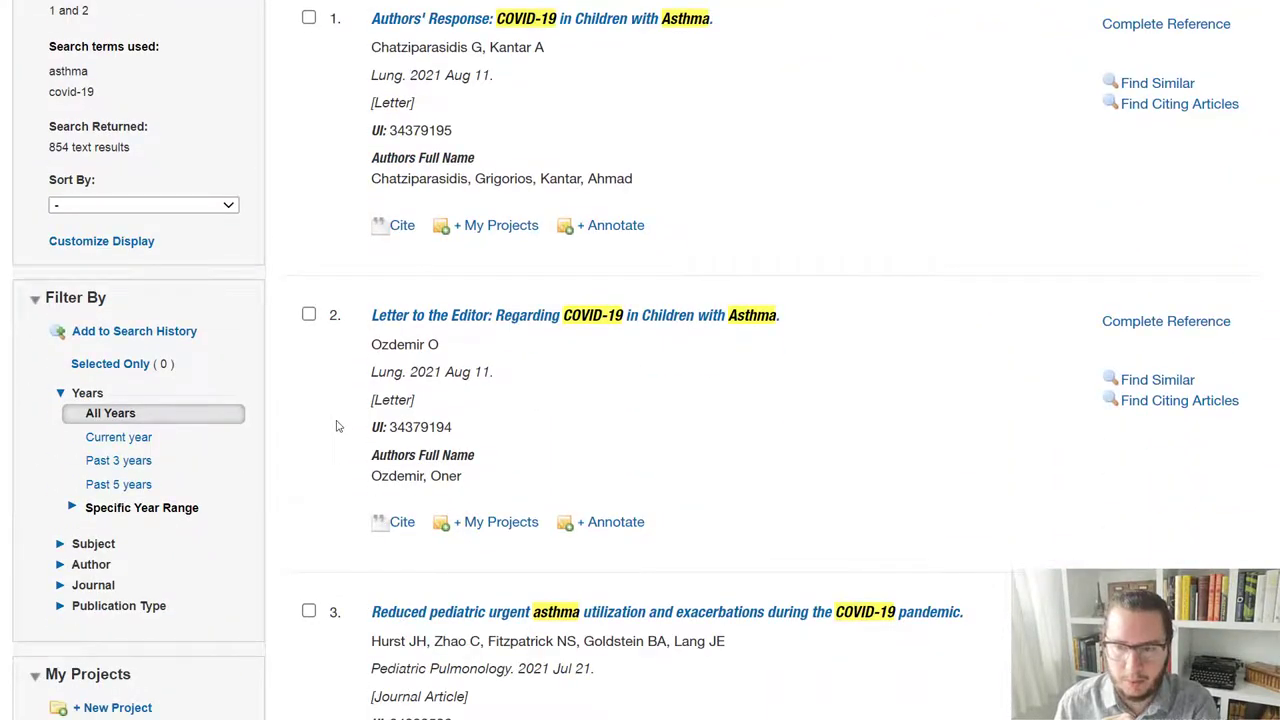
scroll(337, 426, down, 8)
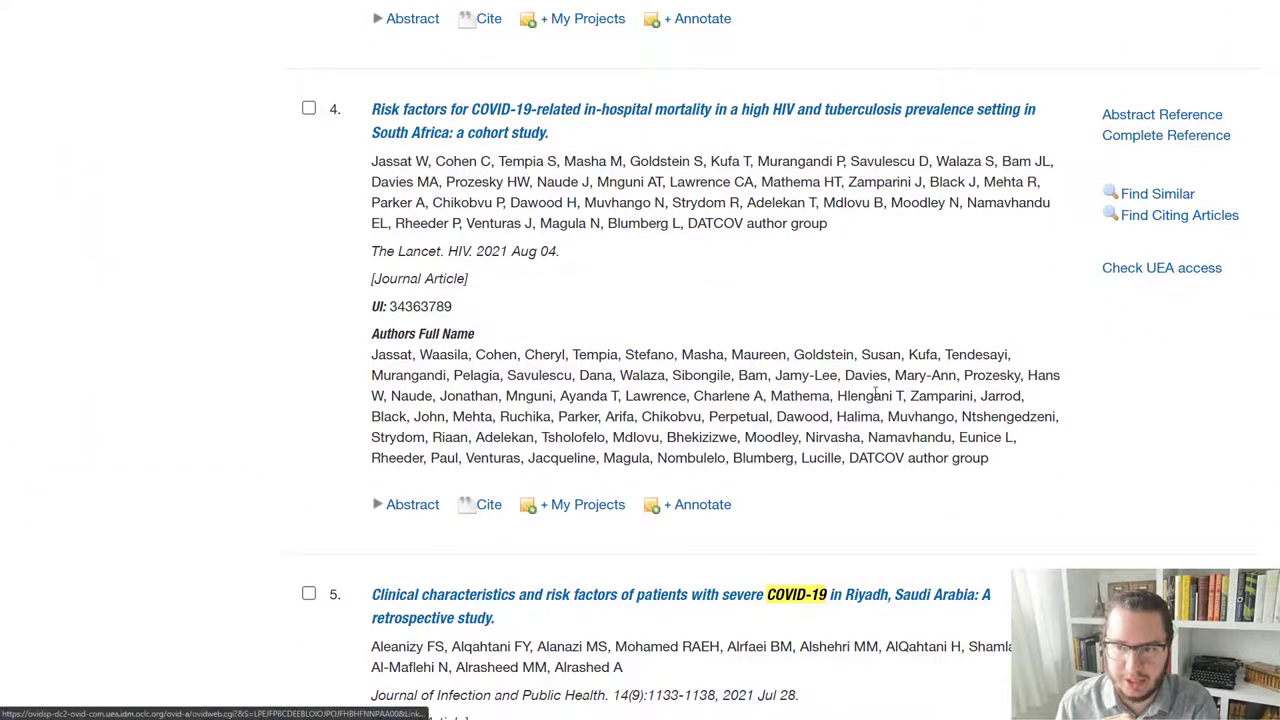
scroll(868, 400, down, 3)
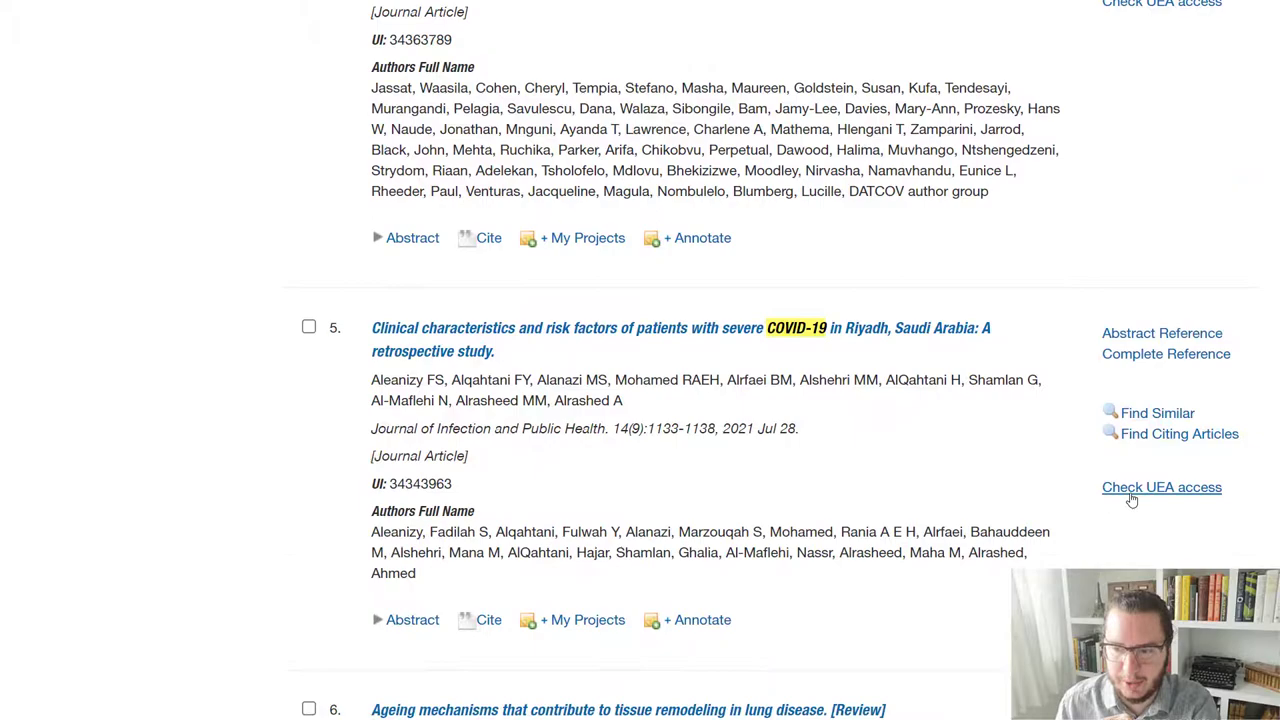
scroll(1131, 495, down, 4)
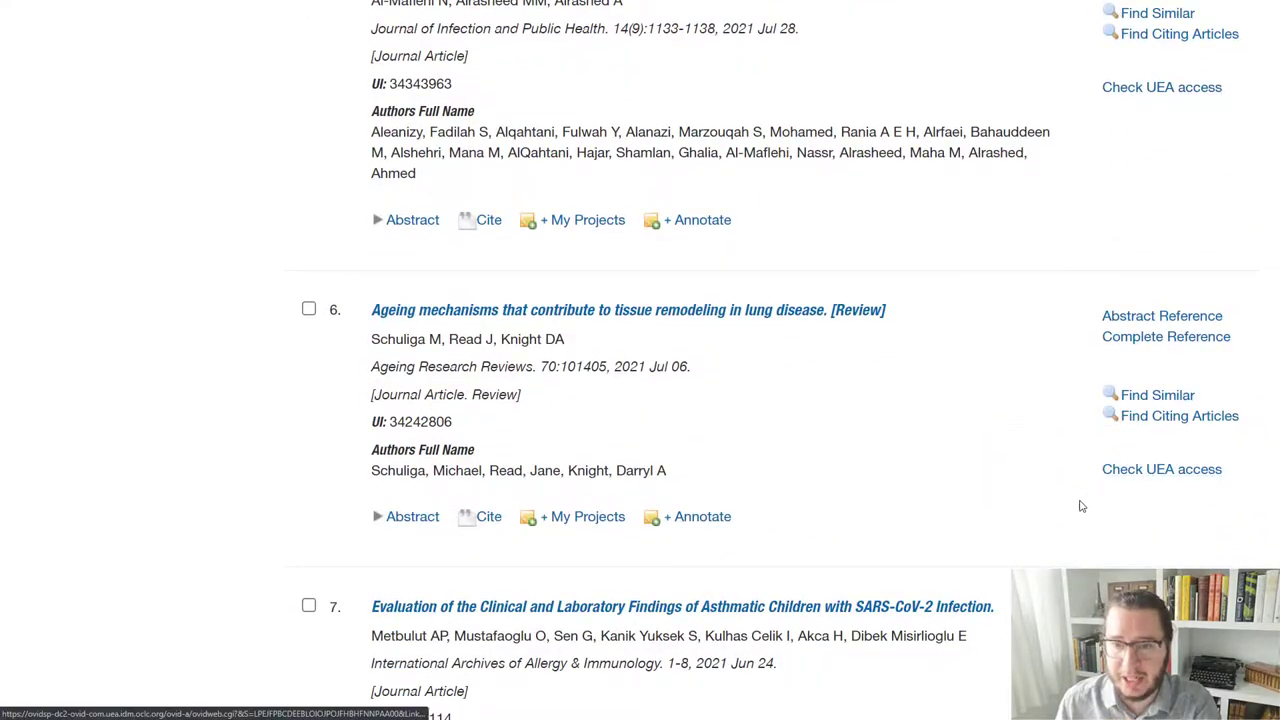
scroll(1063, 513, up, 8)
scroll(1063, 513, up, 8)
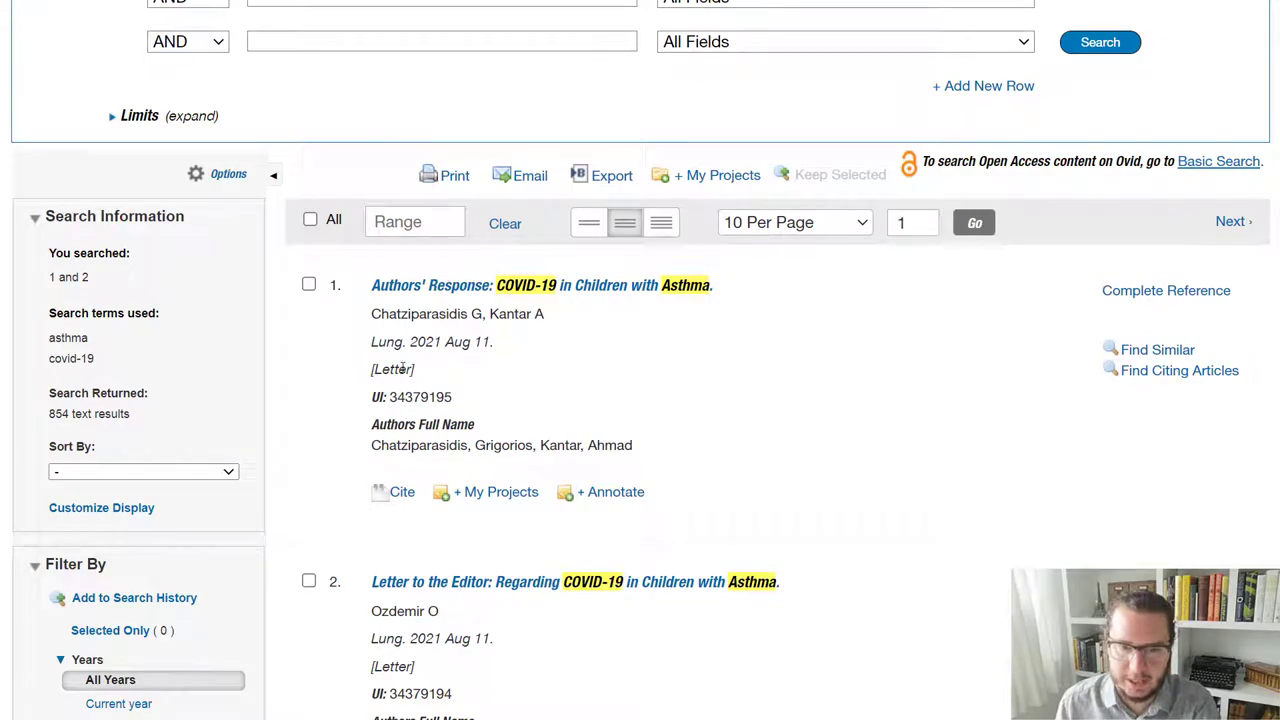
Open the first result, the letter on COVID-19 in Children with Asthma, and look through its complete reference to the end.
triple_click(393, 370)
click(423, 373)
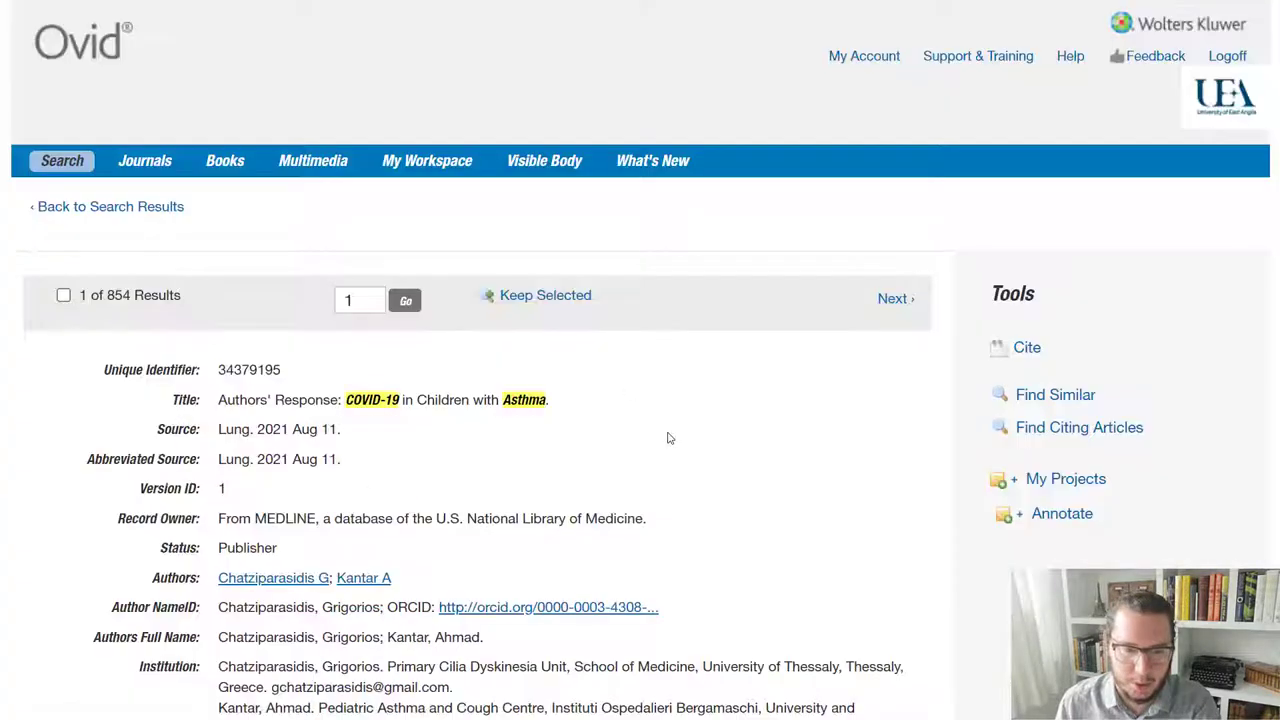
scroll(666, 436, down, 10)
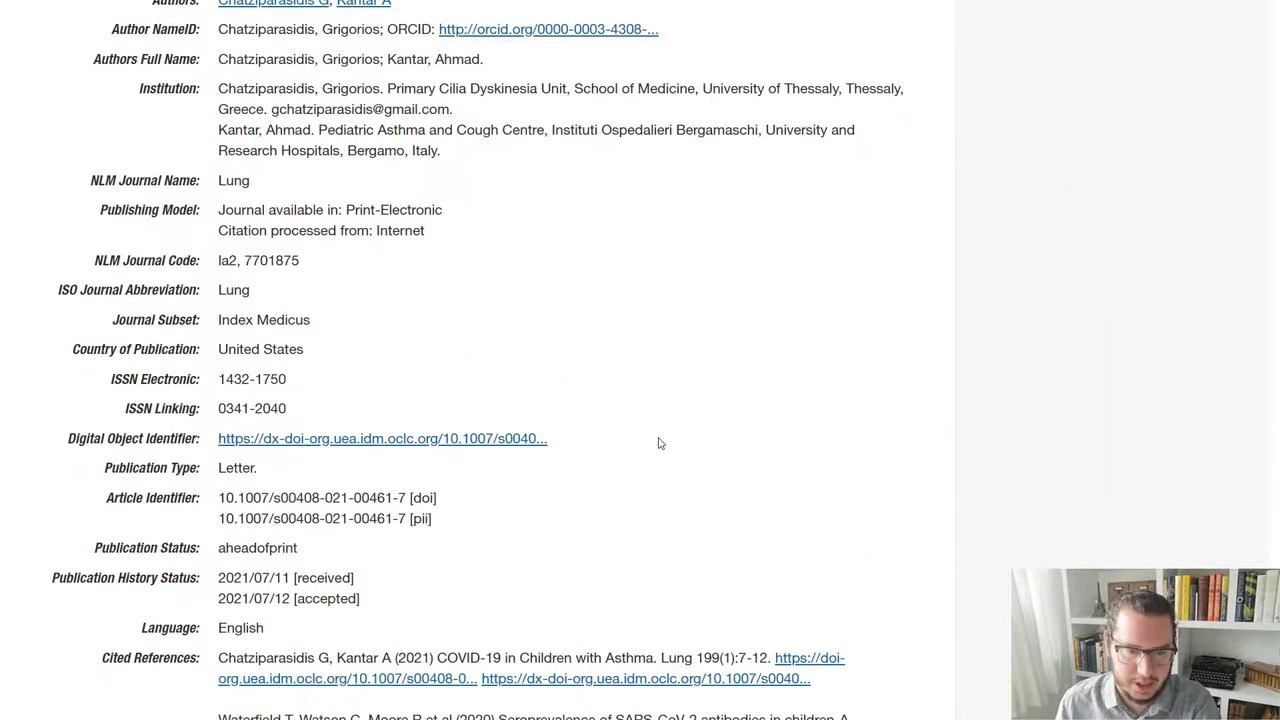
scroll(659, 443, down, 15)
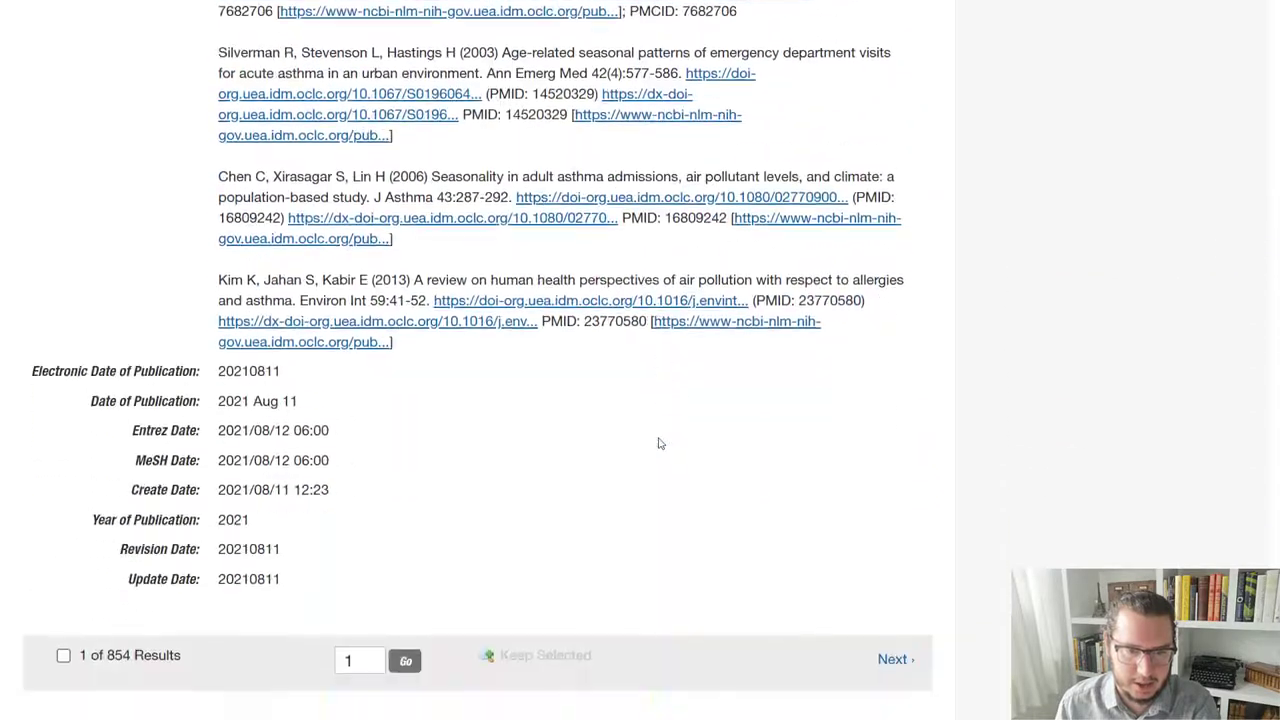
scroll(659, 443, up, 20)
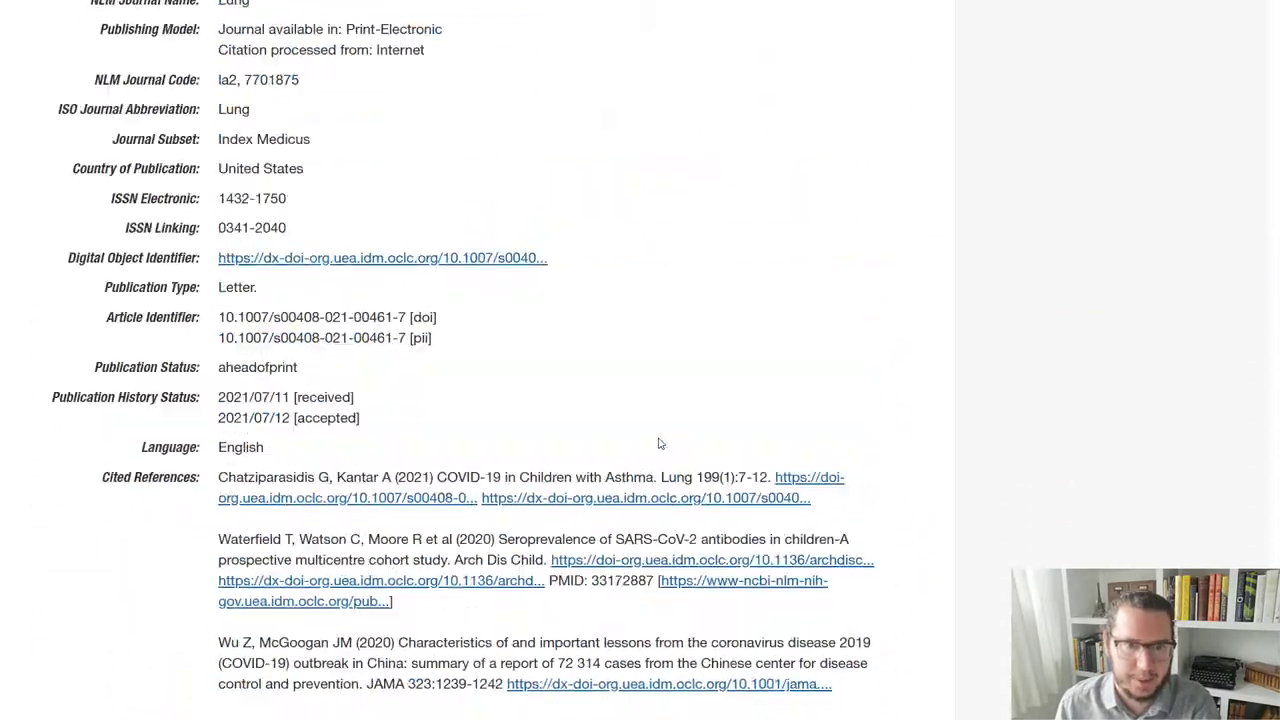
scroll(659, 443, up, 5)
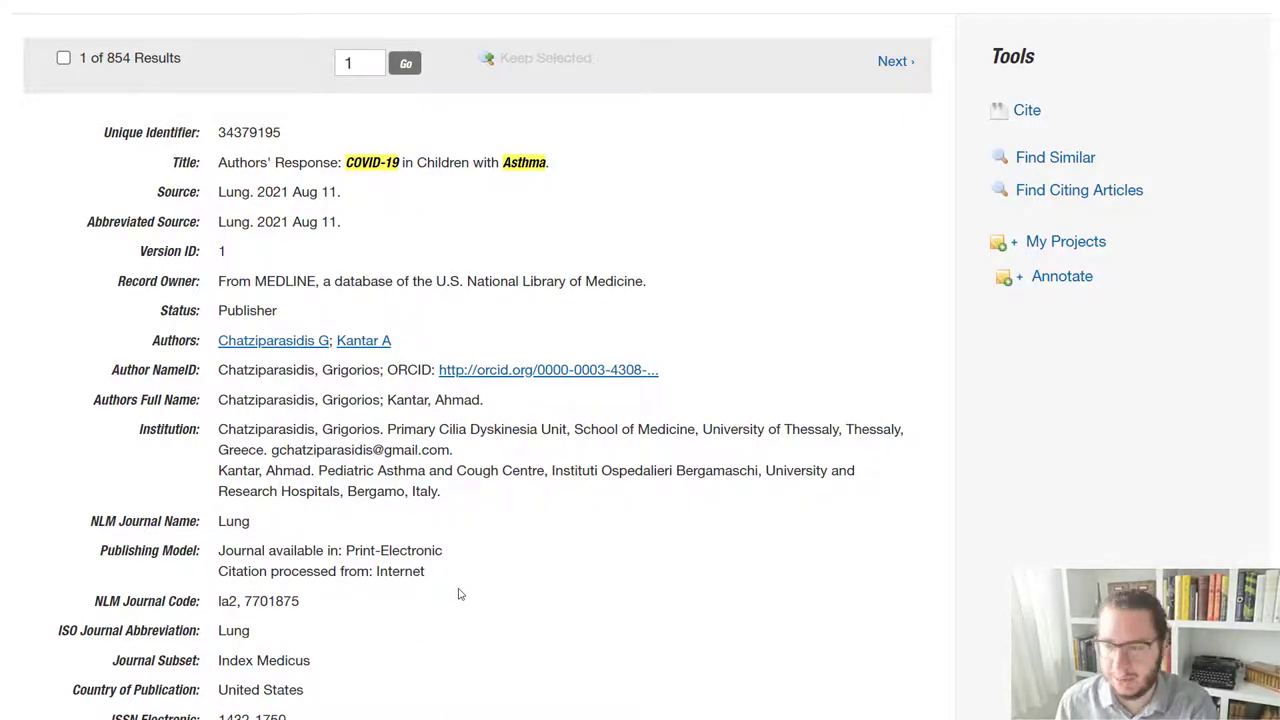
Go back to the combined search's results and review the first two records and the search history.
key(alt+Left)
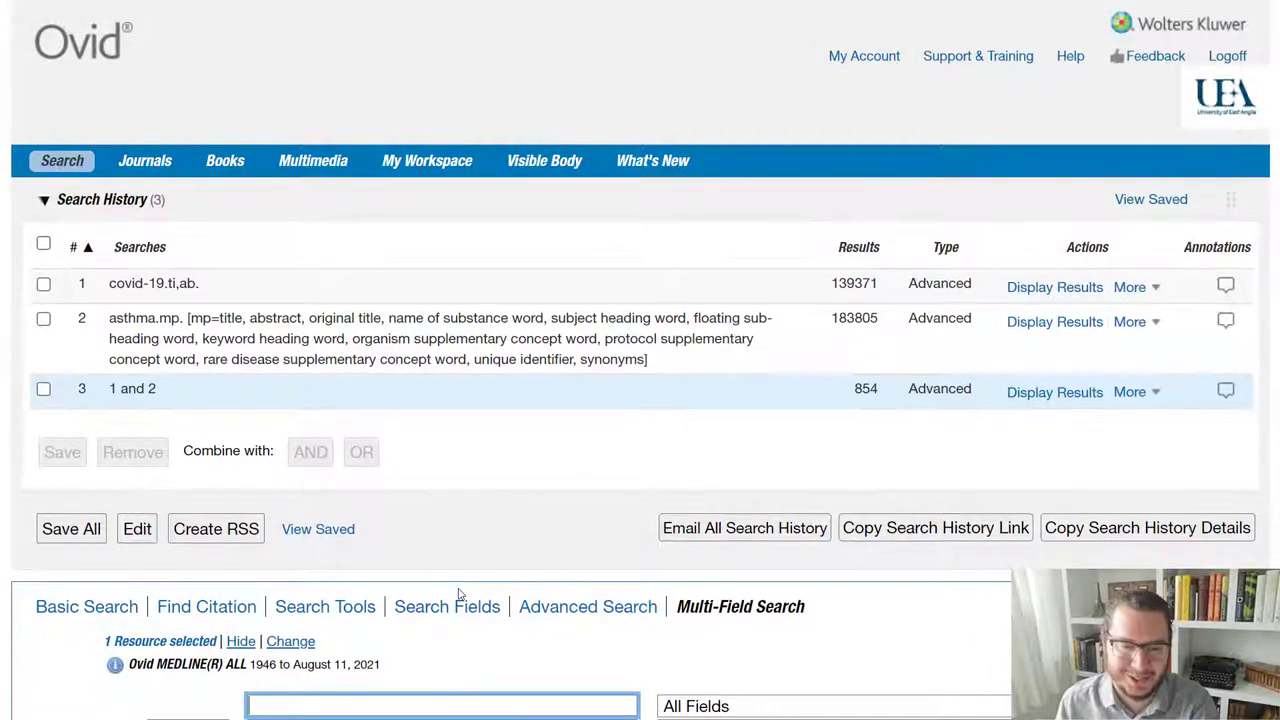
scroll(459, 594, down, 9)
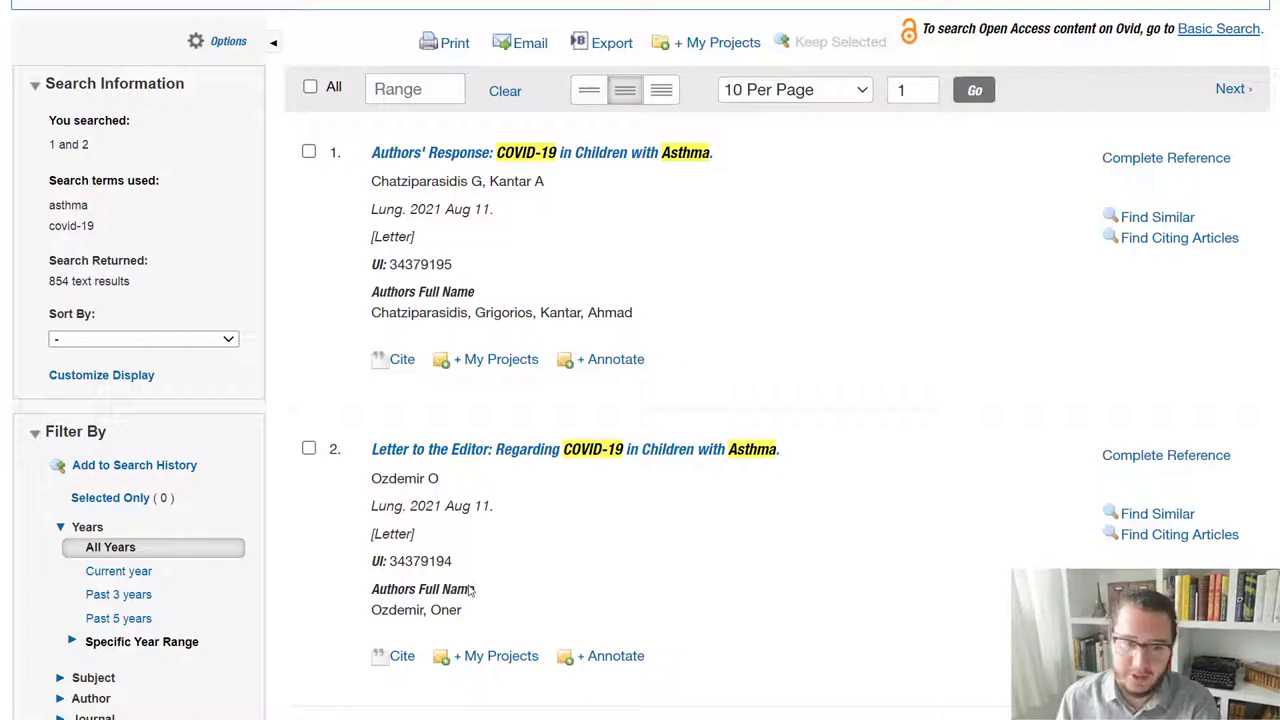
scroll(471, 590, up, 3)
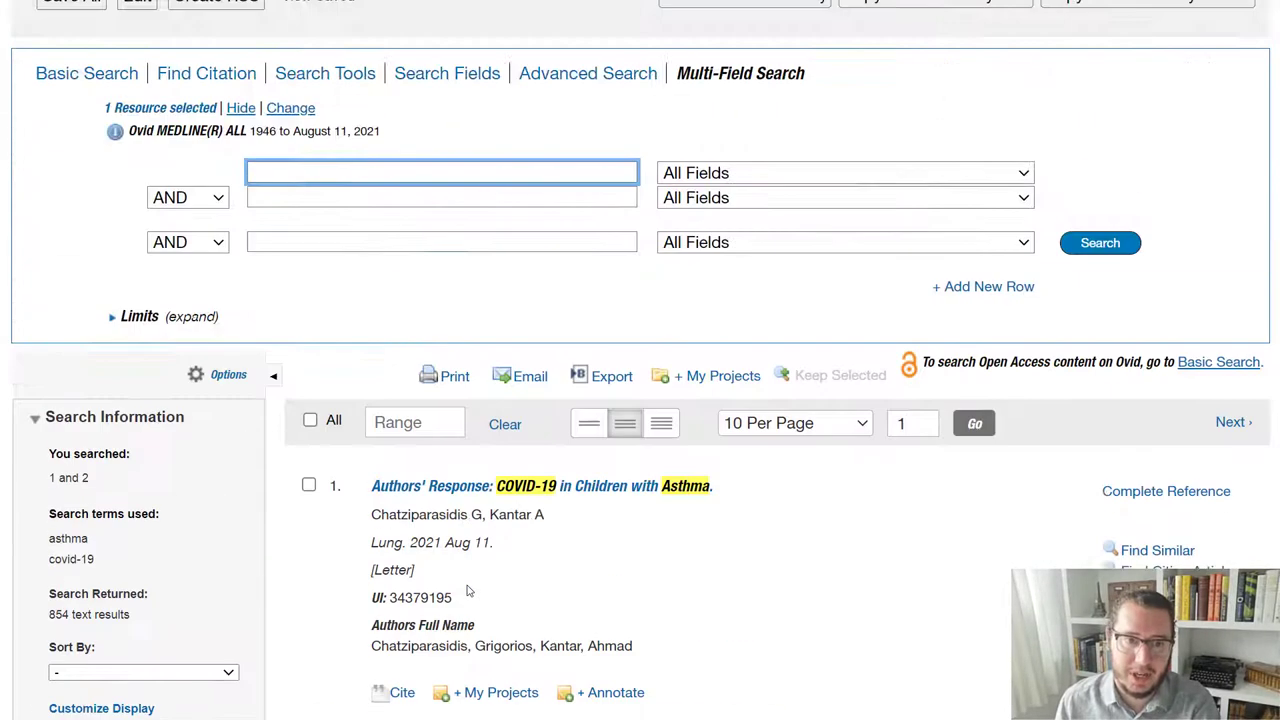
scroll(467, 591, up, 3)
scroll(470, 620, down, 3)
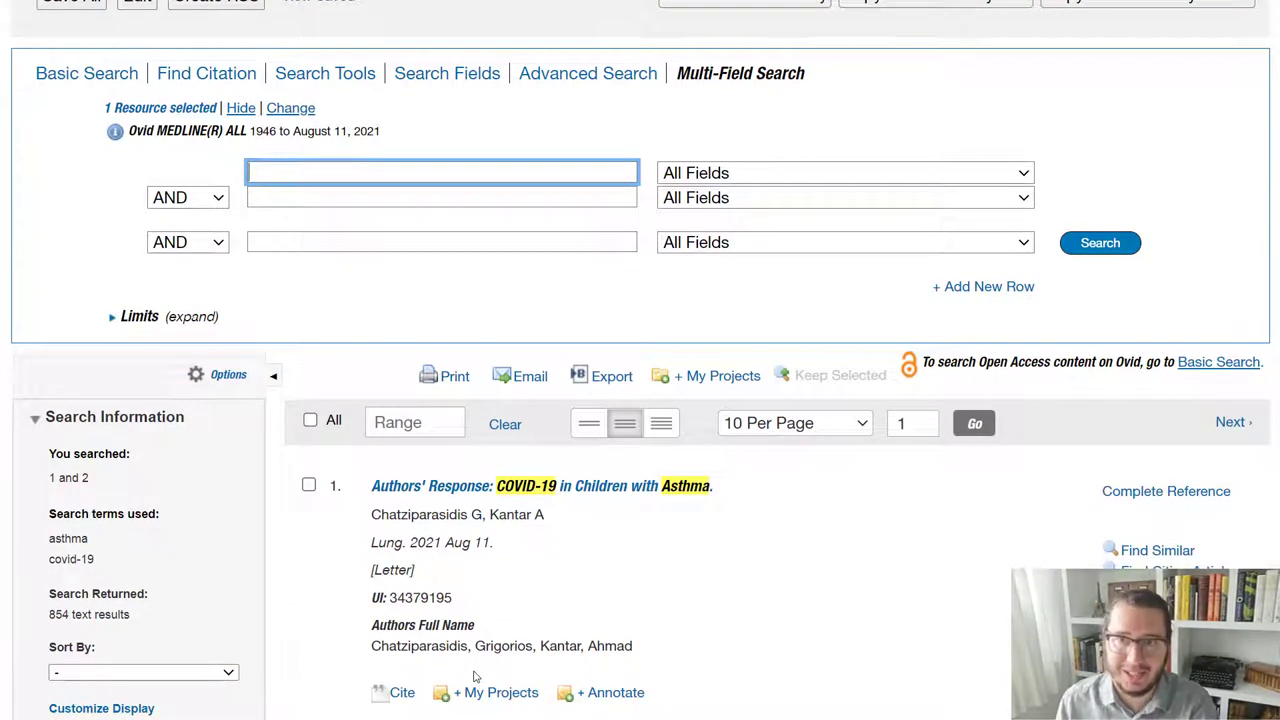
scroll(475, 677, up, 5)
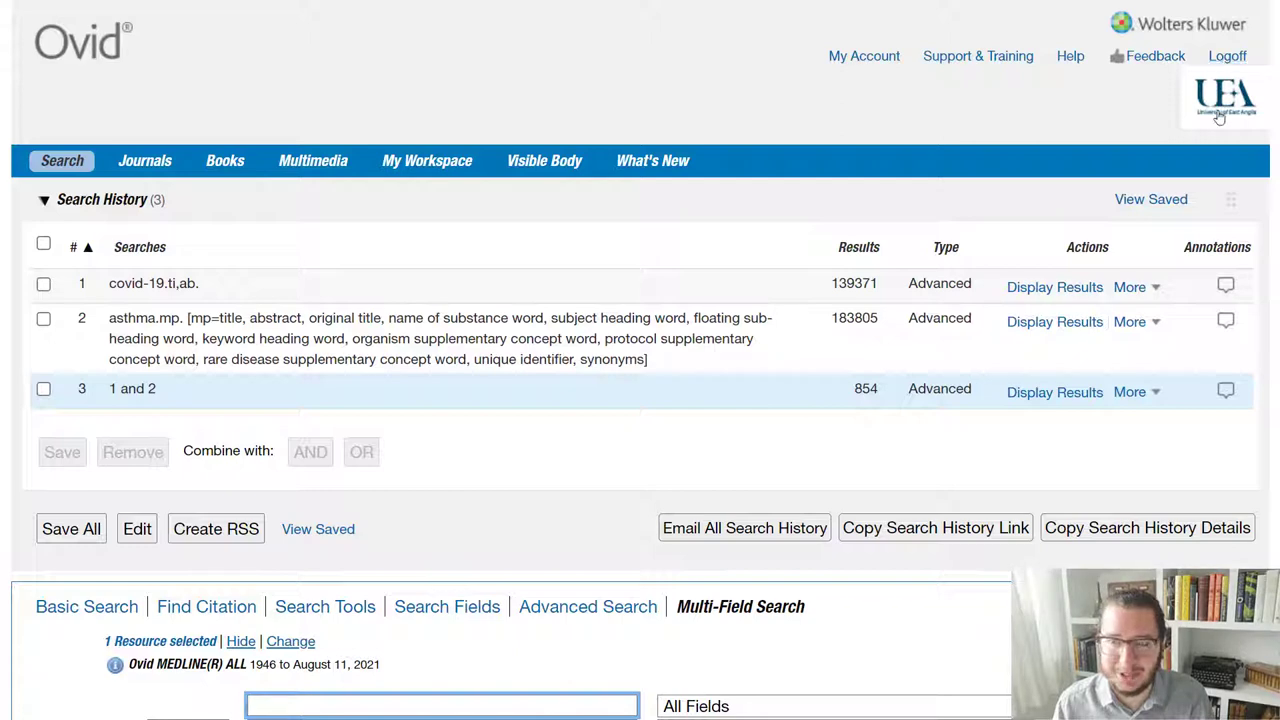
Log in to the Ovid personal account with the personal account name and password.
click(874, 60)
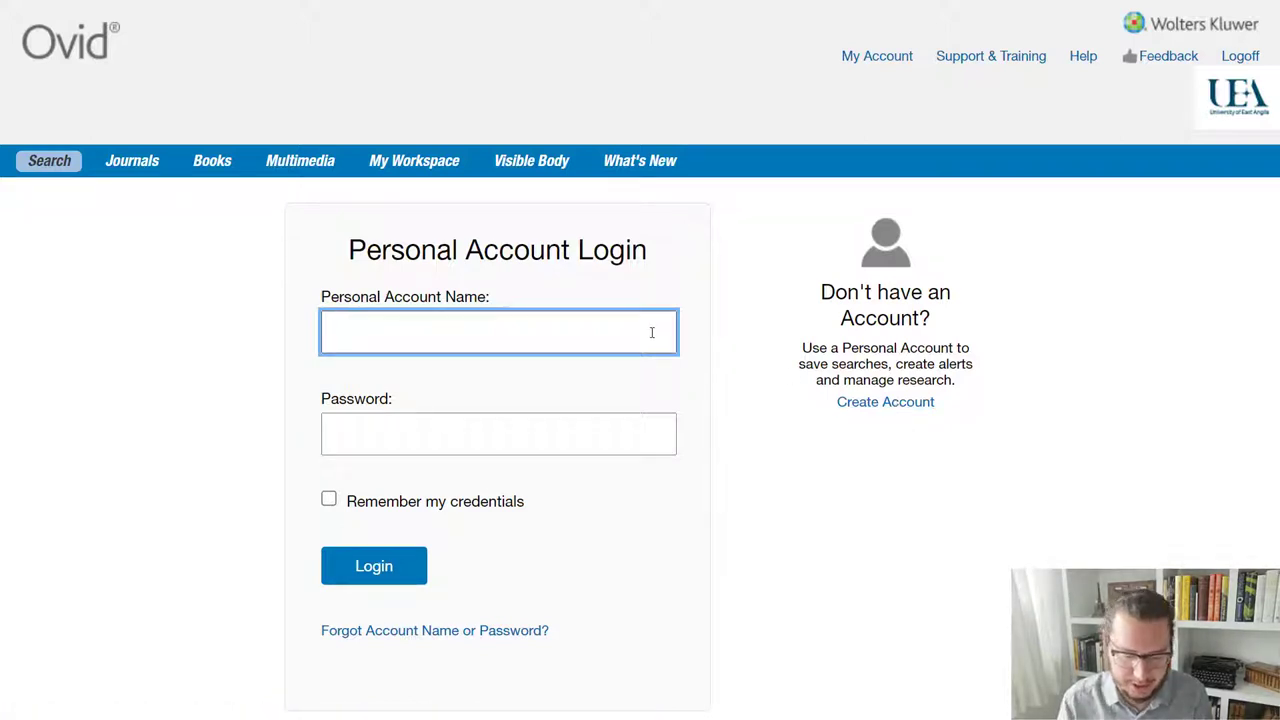
text(Matthew)
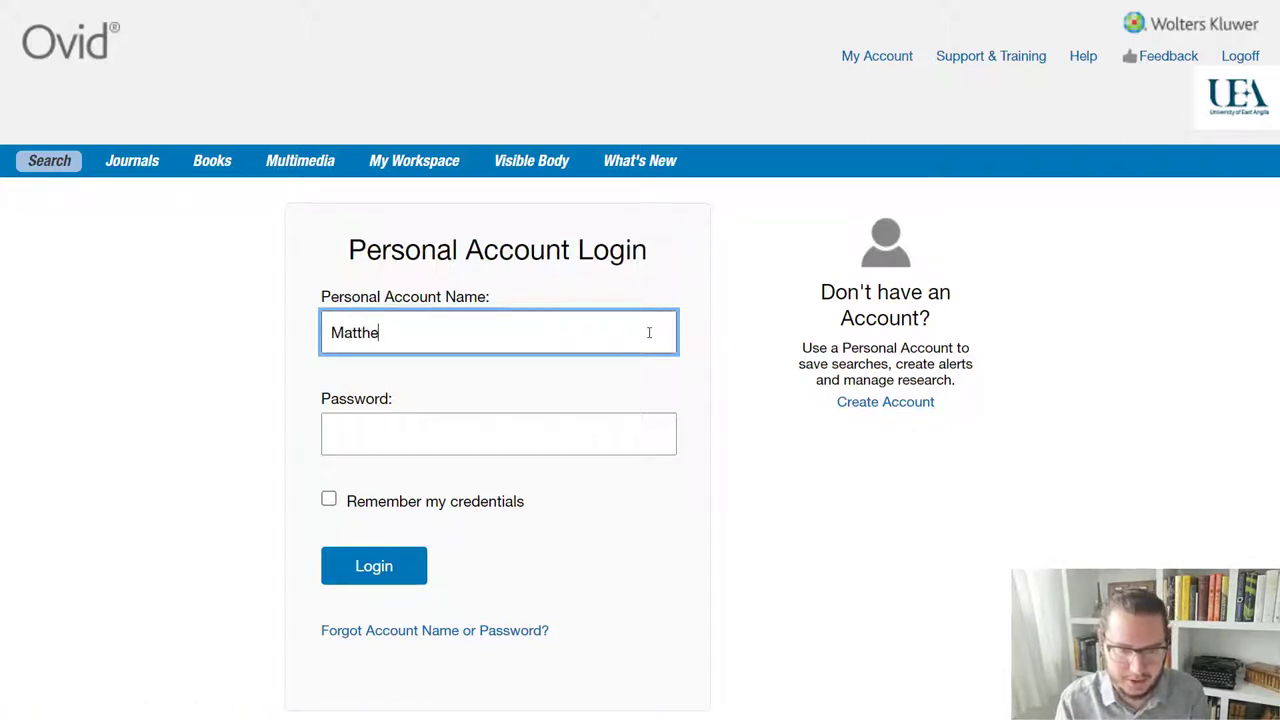
key(Tab)
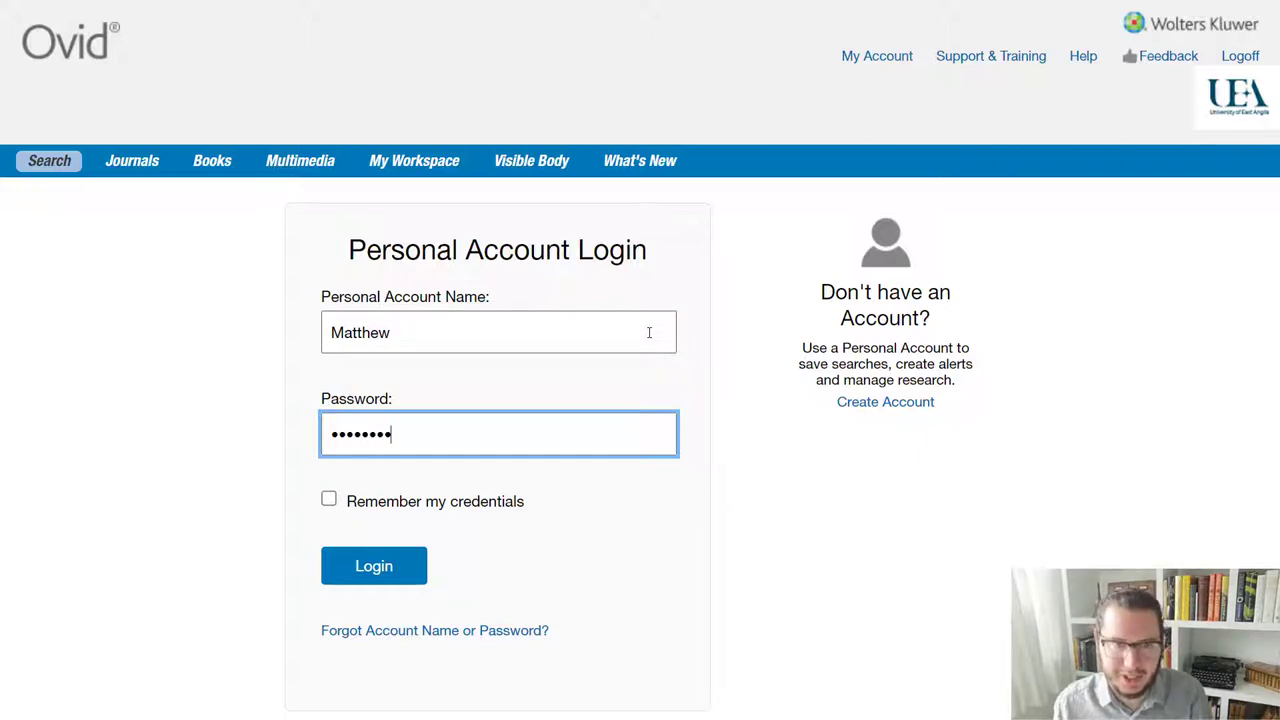
key(Return)
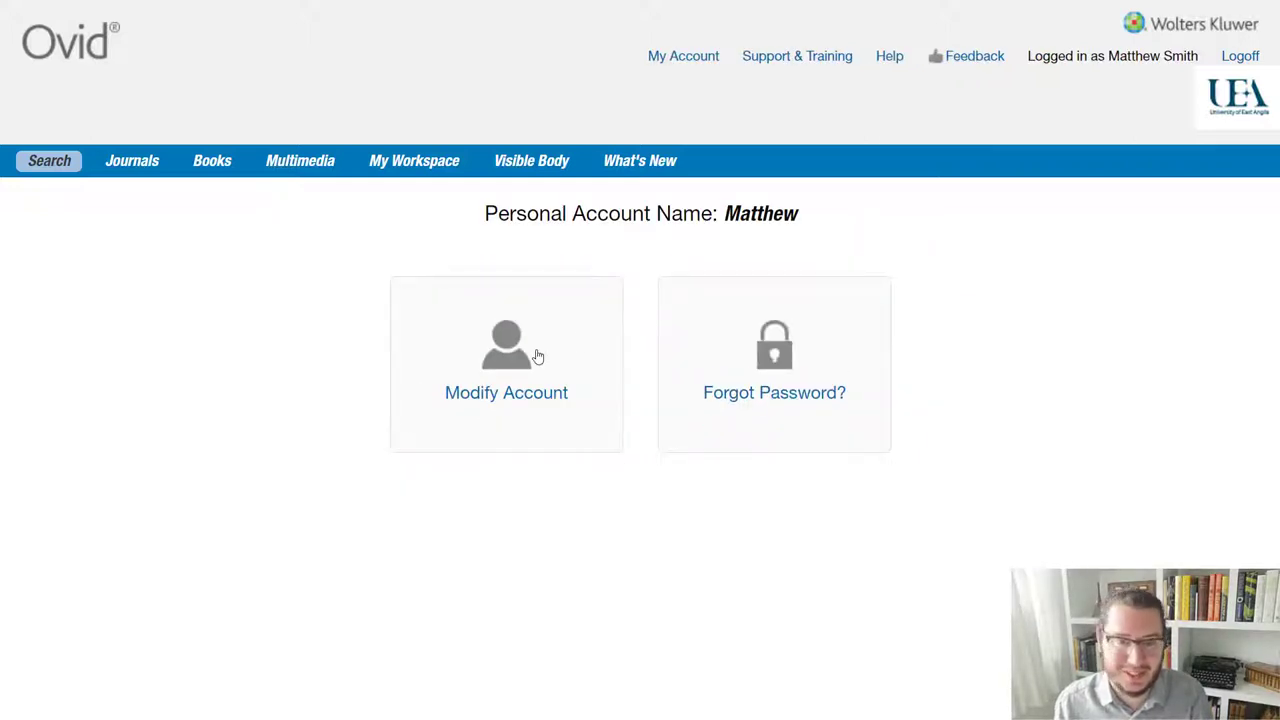
Return to the search history, select all three searches and open the form for saving them.
click(50, 162)
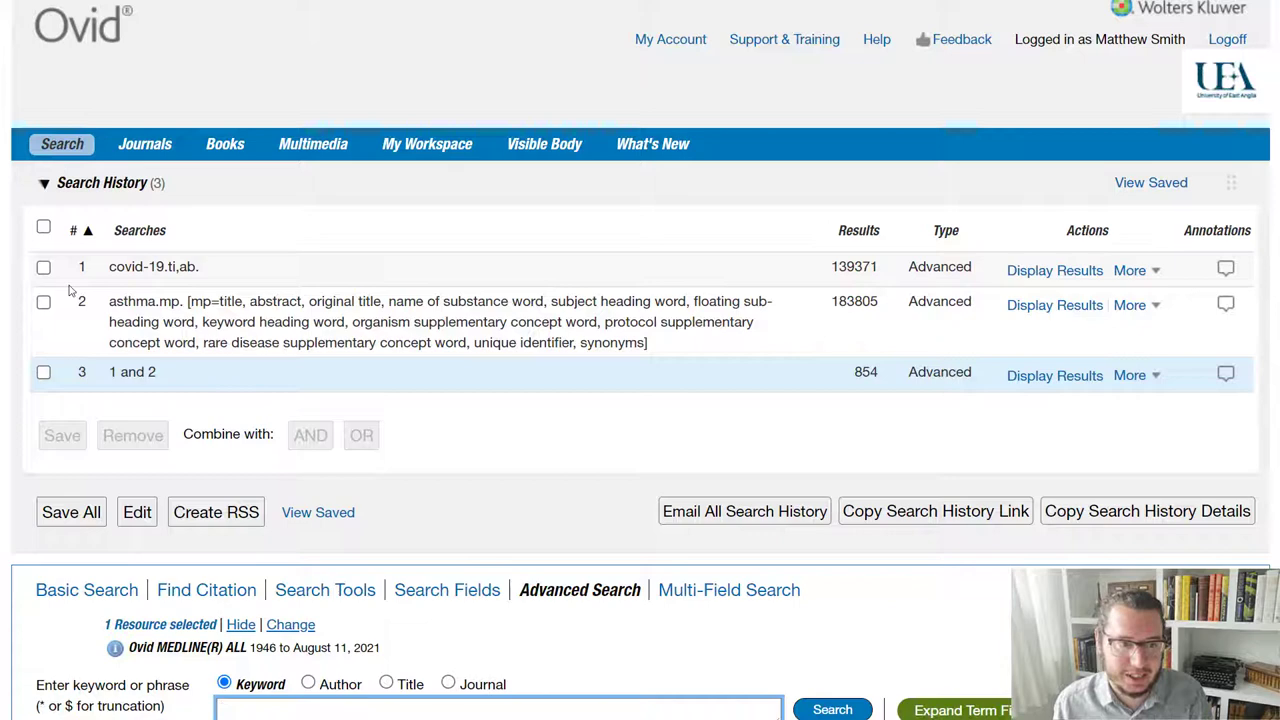
click(44, 267)
click(43, 301)
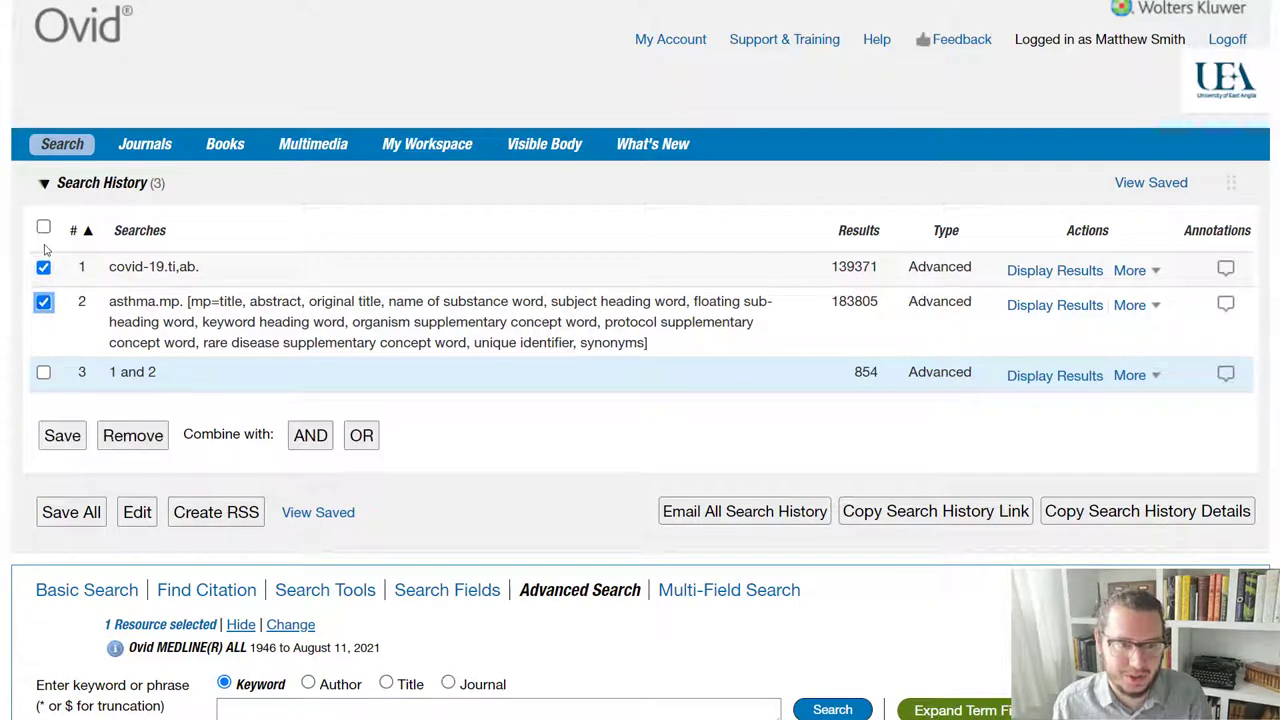
click(43, 228)
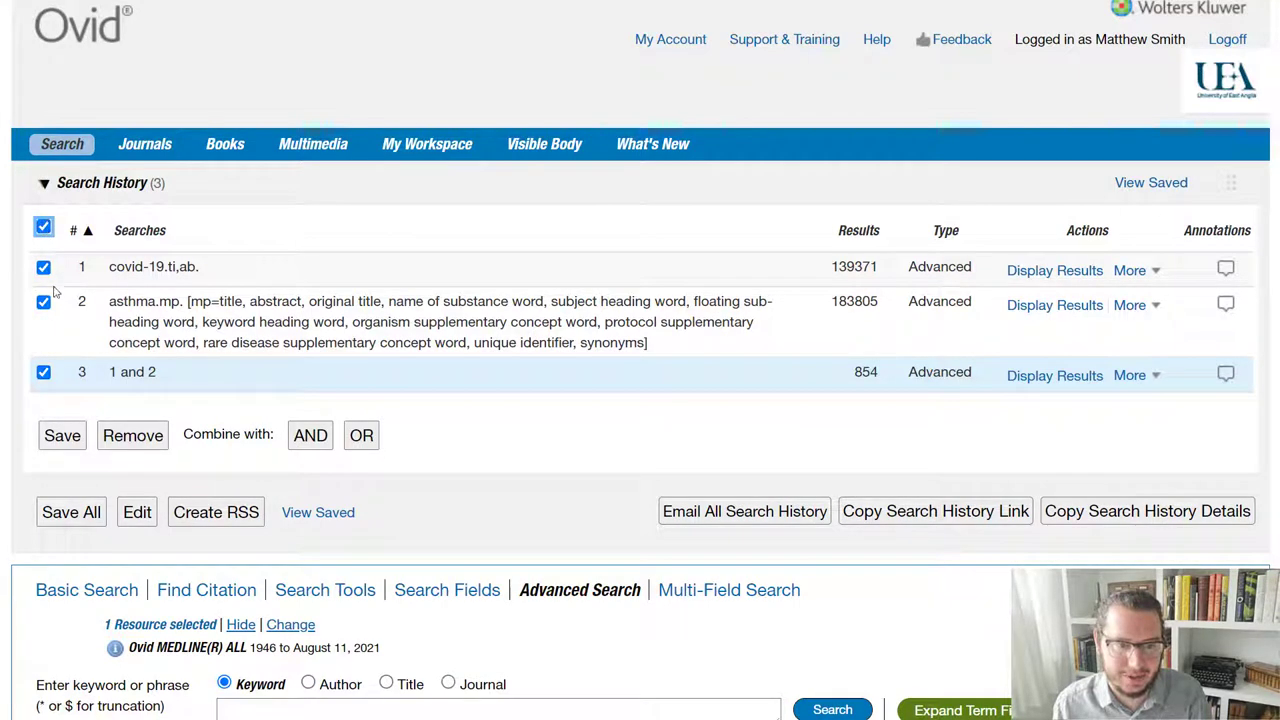
click(64, 440)
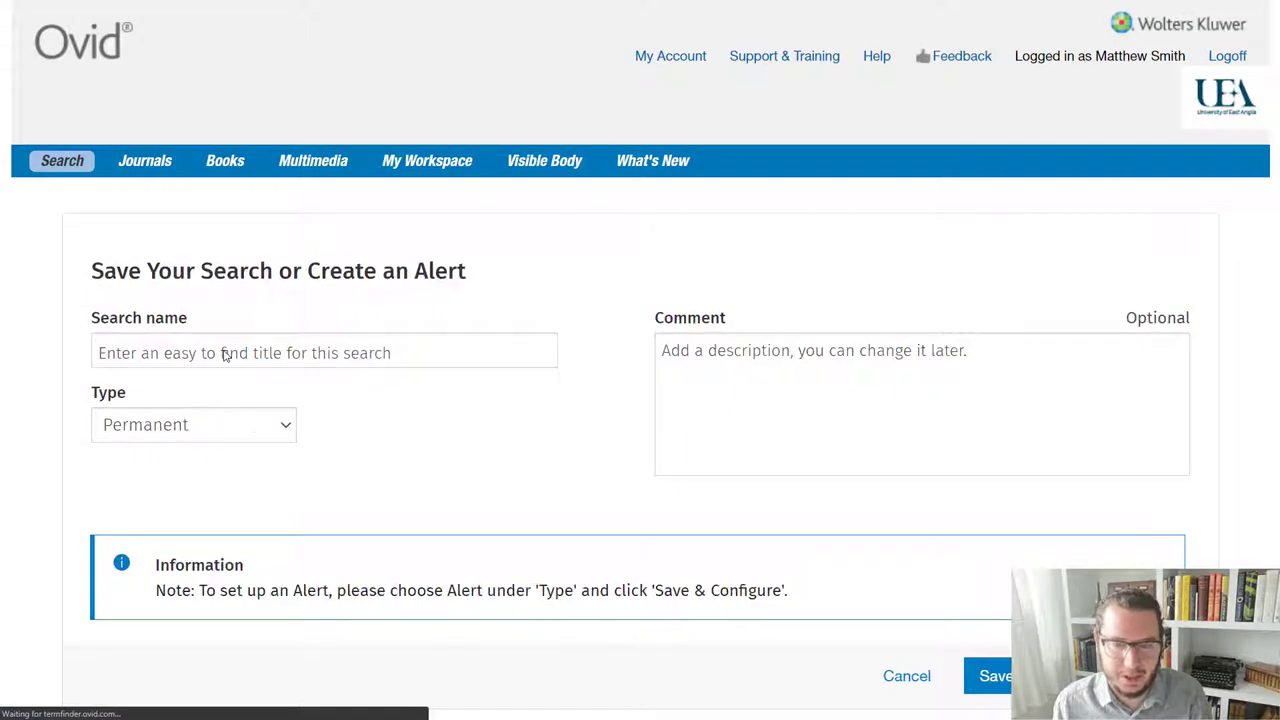
Name the saved search Covid-19-Asthma_20210812.
click(346, 346)
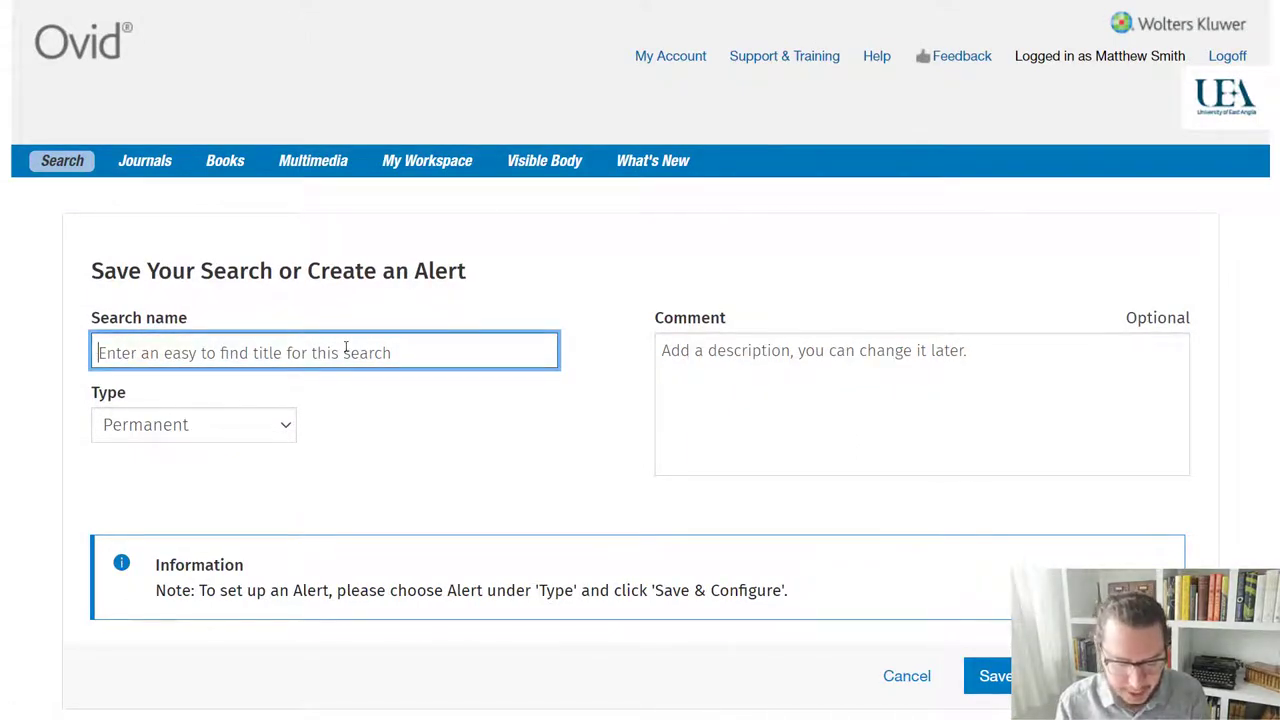
text(Covid-1)
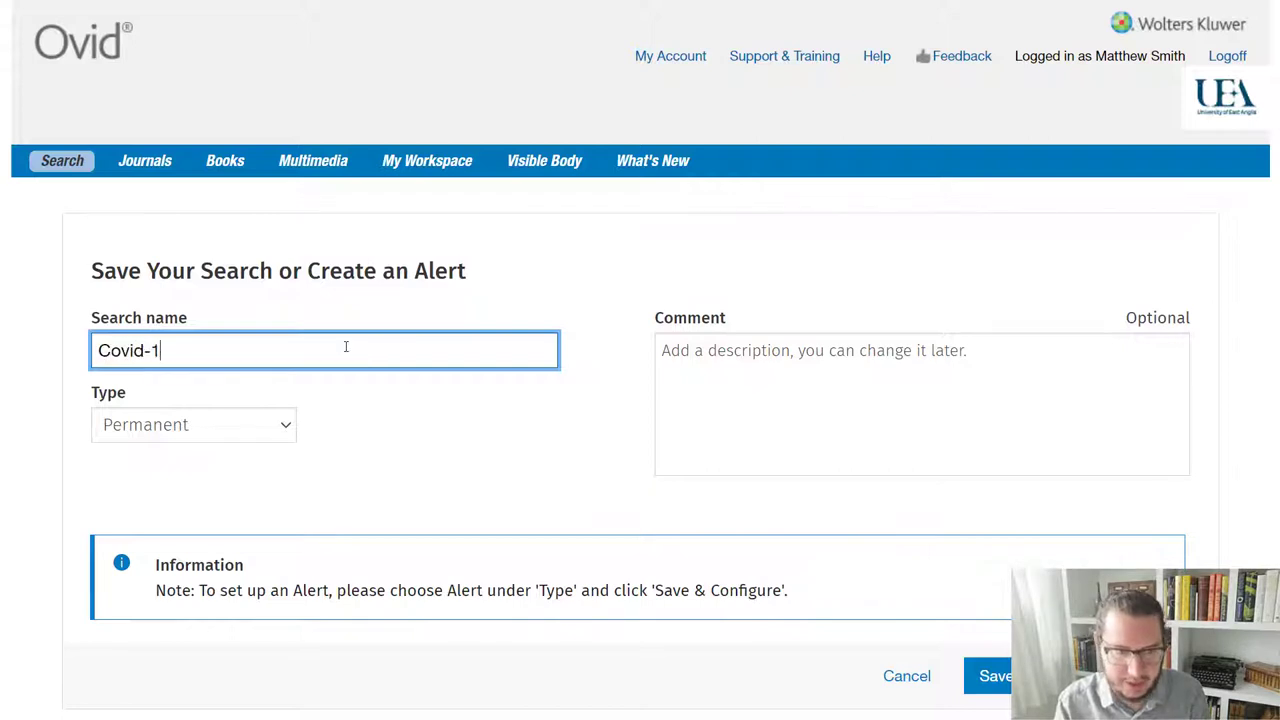
text(9-Asthm)
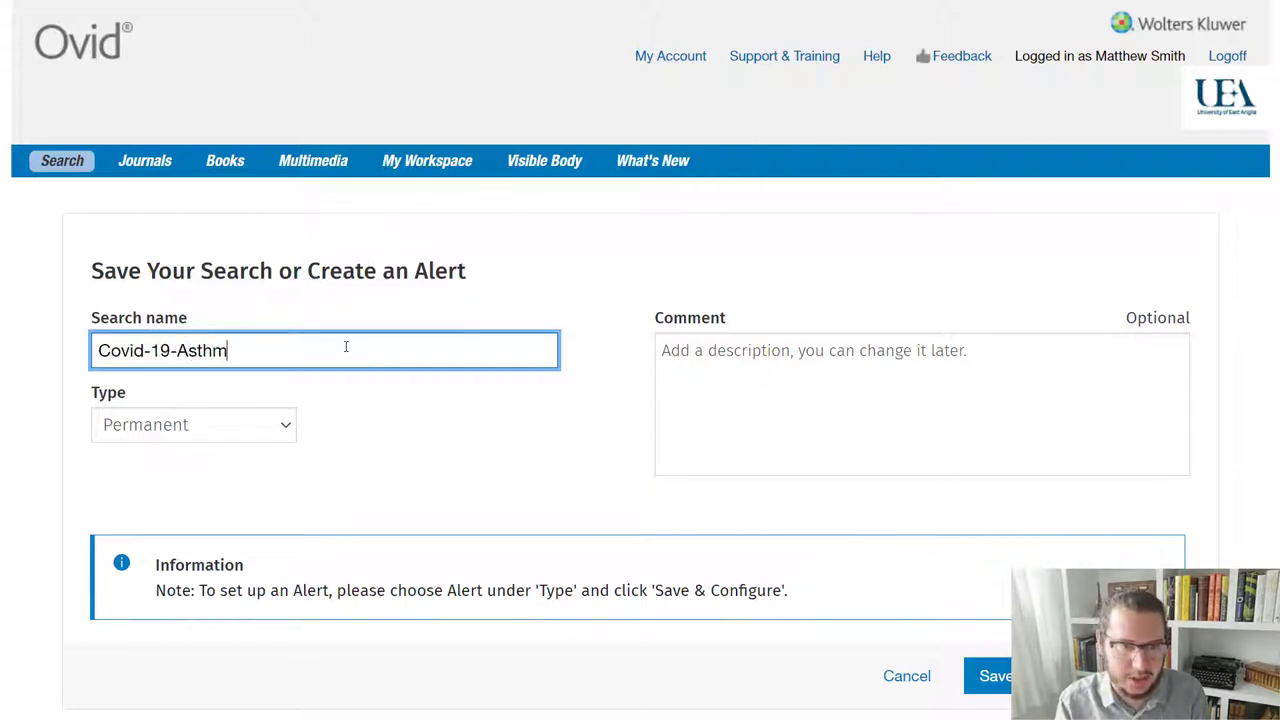
text(a_2021)
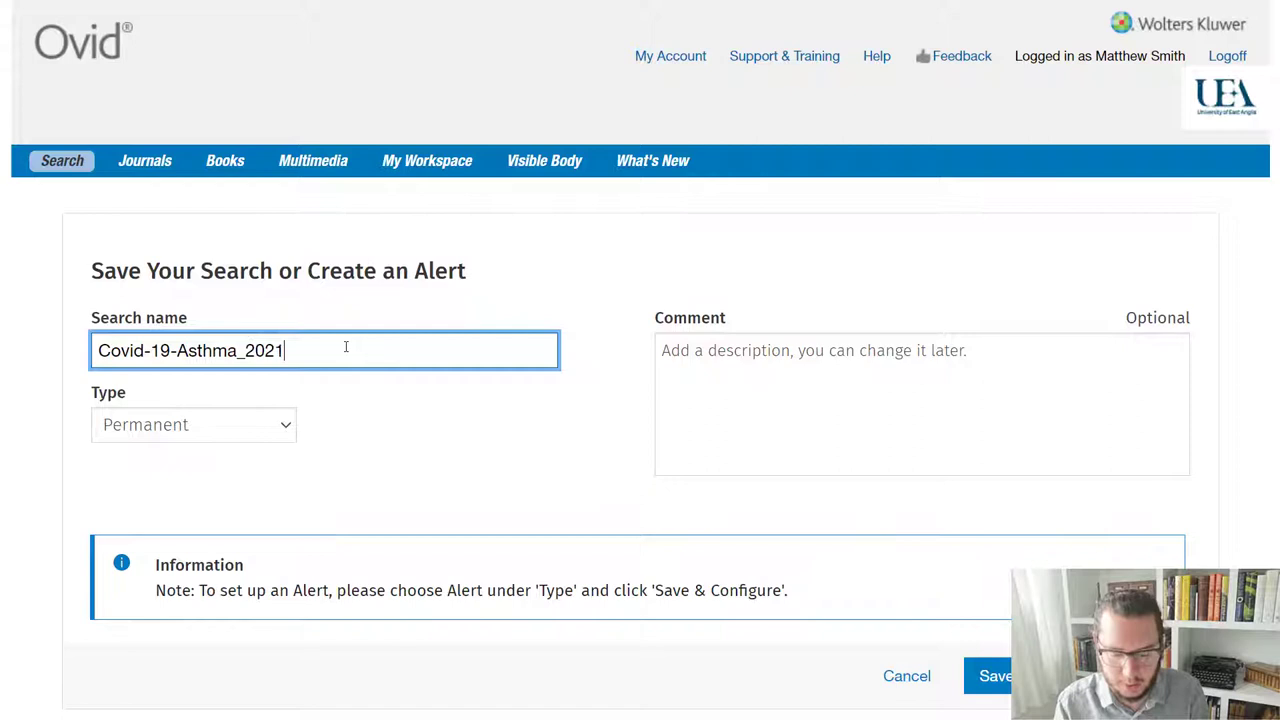
text(0)
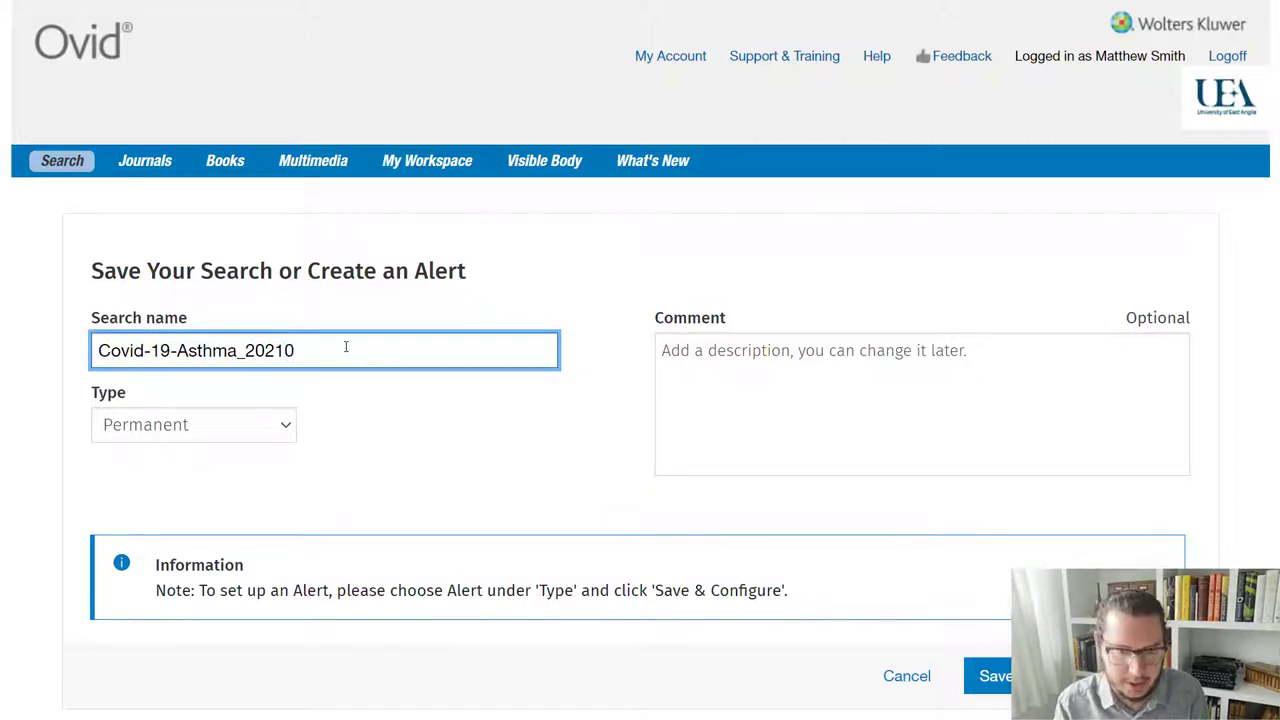
text(812)
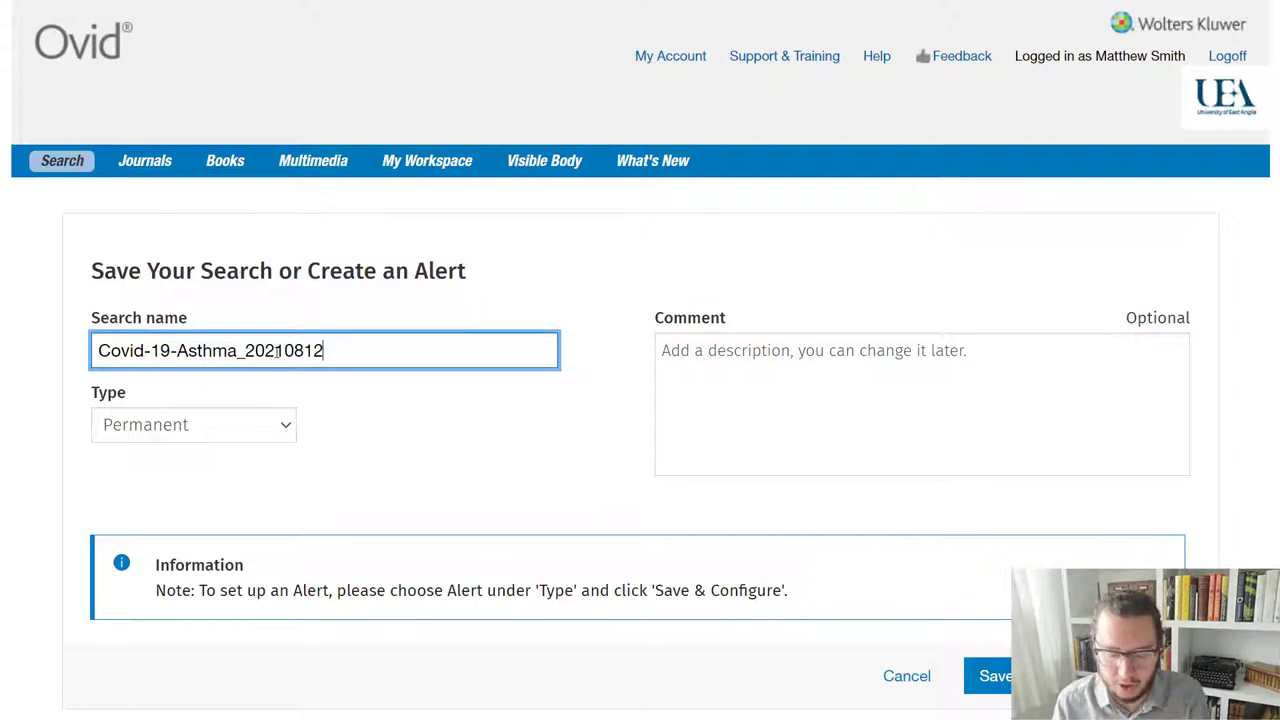
Try the version suffix _v1.2 on the end of the search name, and remove it again.
text(_v1)
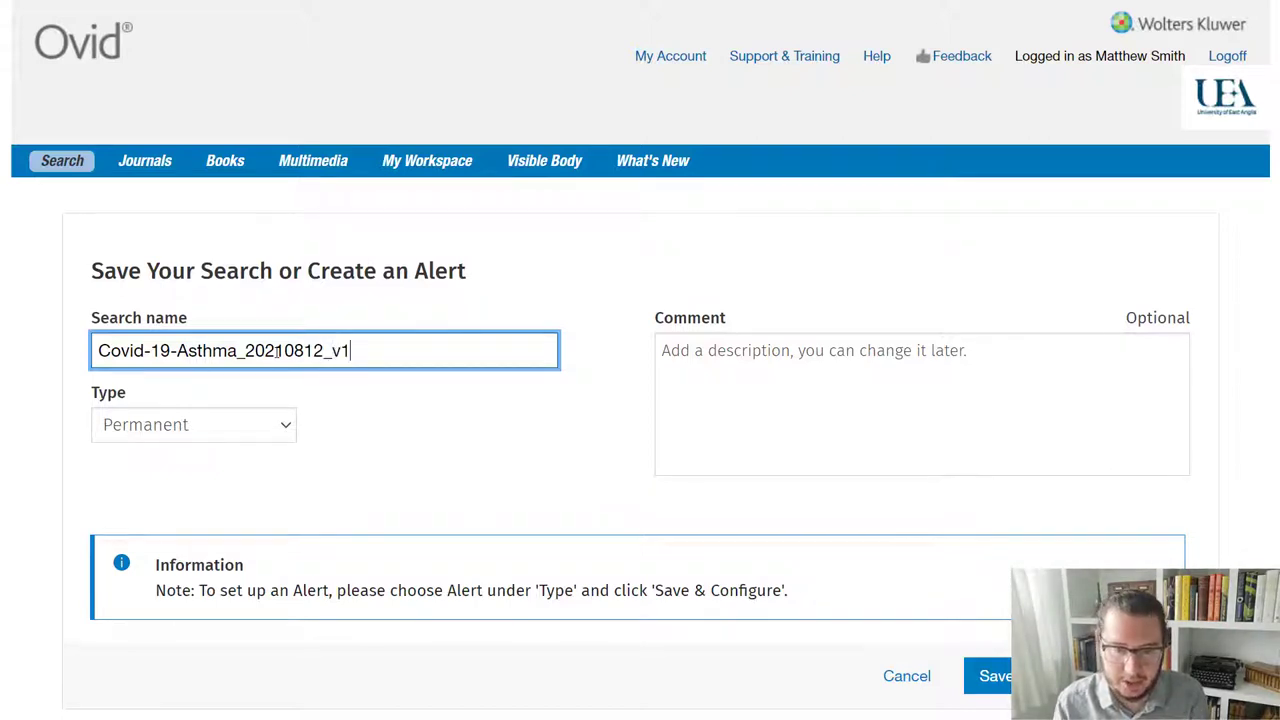
text(.2.)
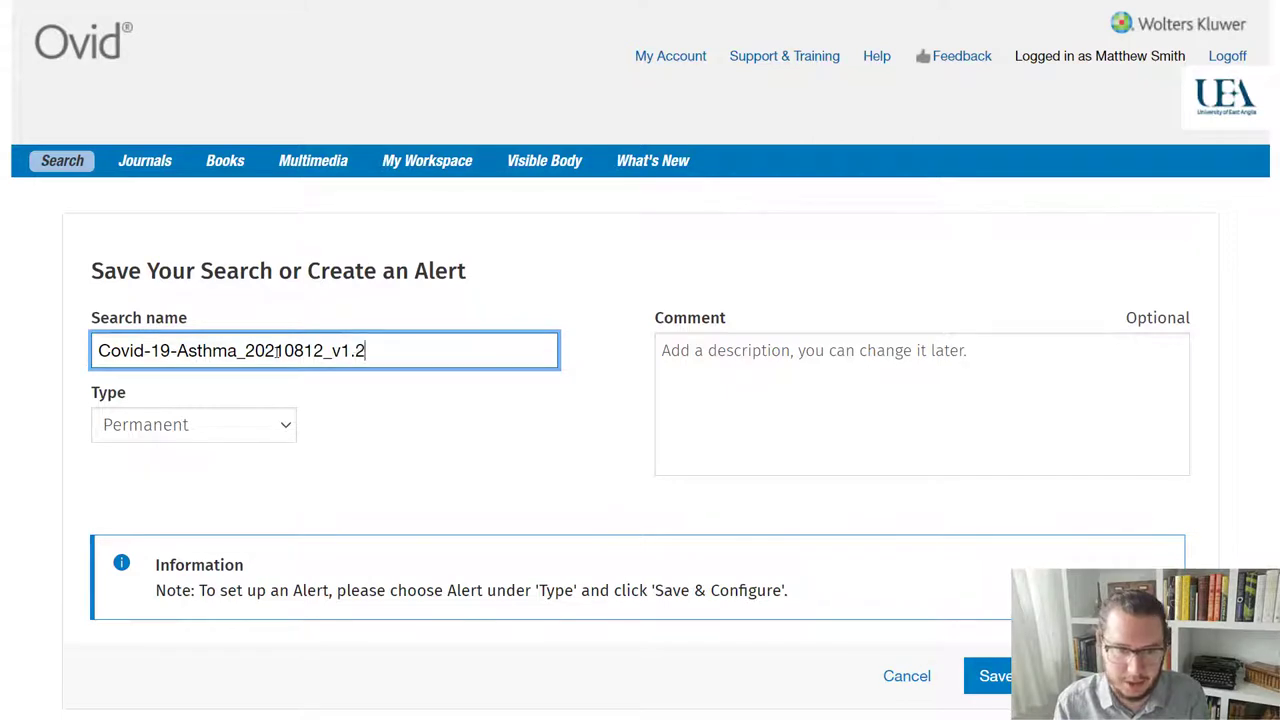
key(BackSpace)
key(BackSpace)
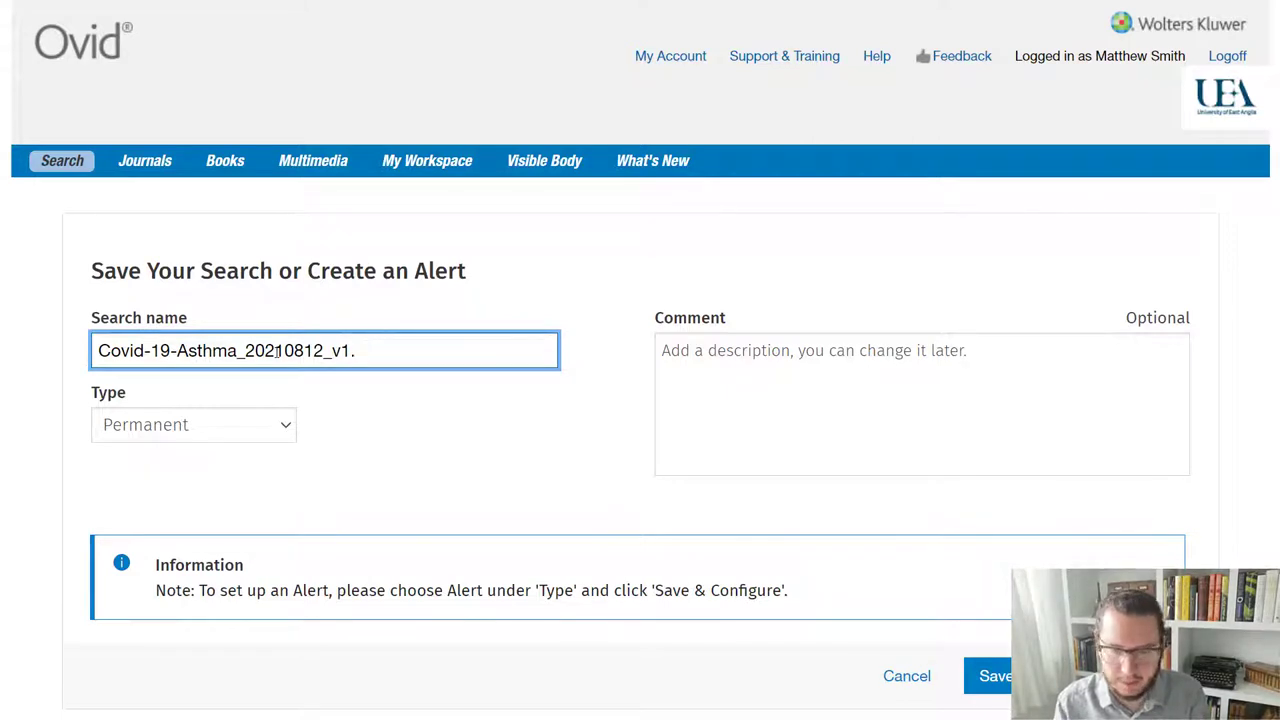
key(BackSpace)
key(BackSpace)
text(2)
key(BackSpace)
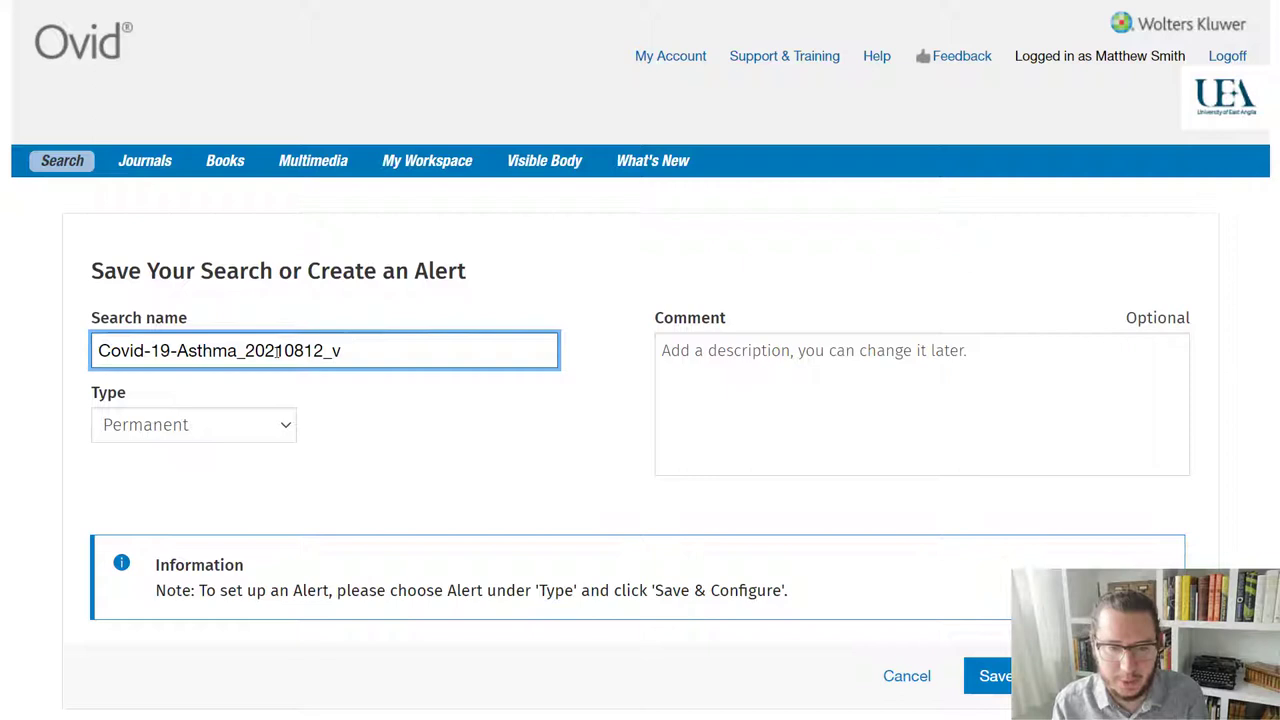
key(BackSpace)
key(BackSpace)
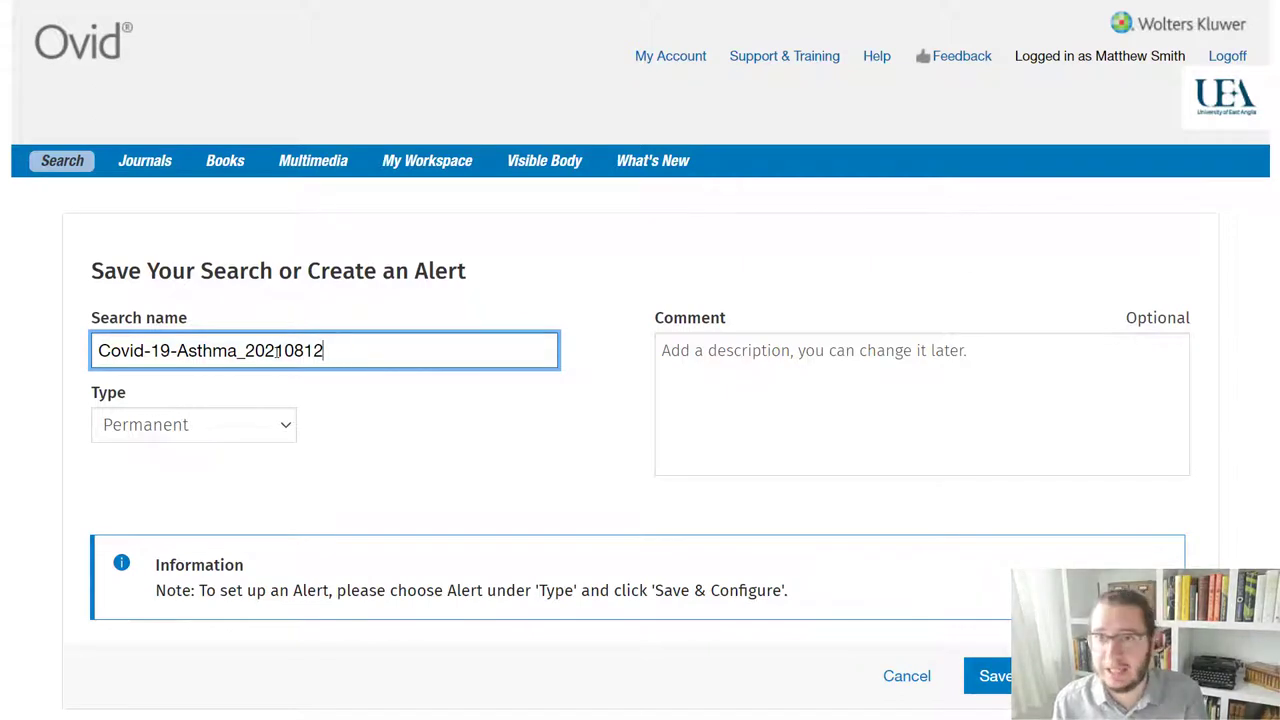
Check the comment and search type options, keep the type as Permanent and save the search.
click(706, 419)
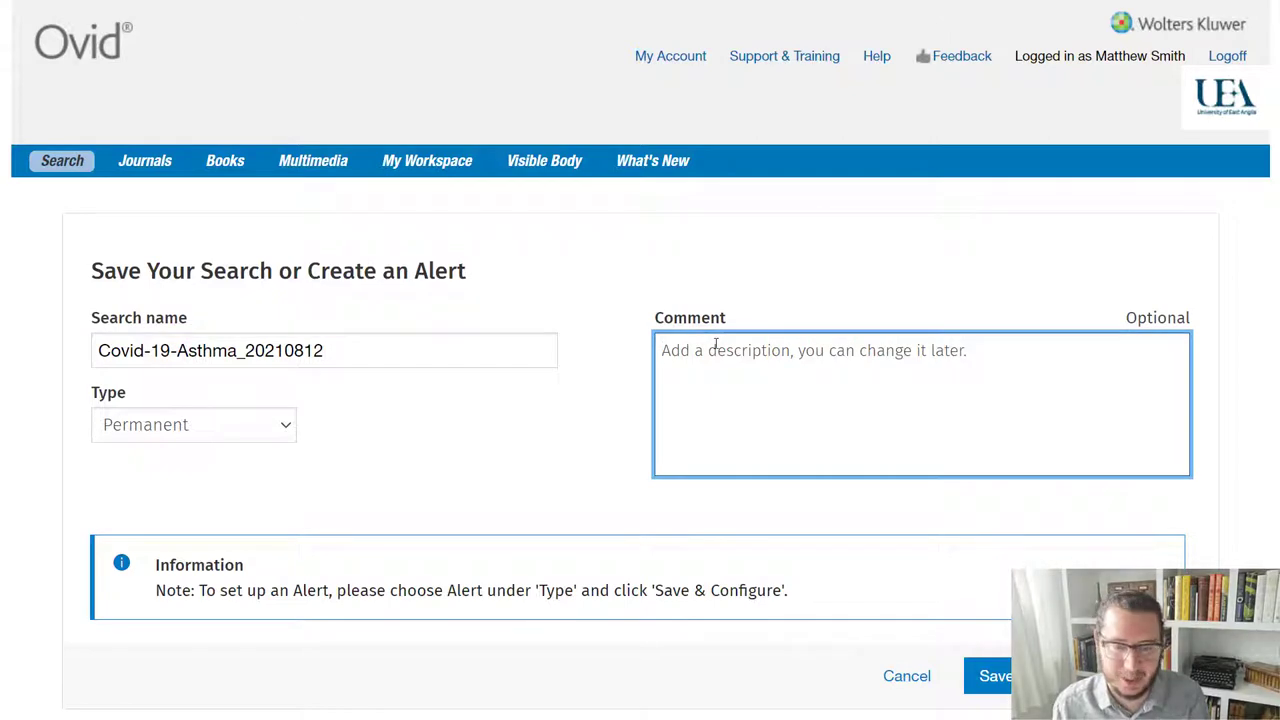
click(284, 426)
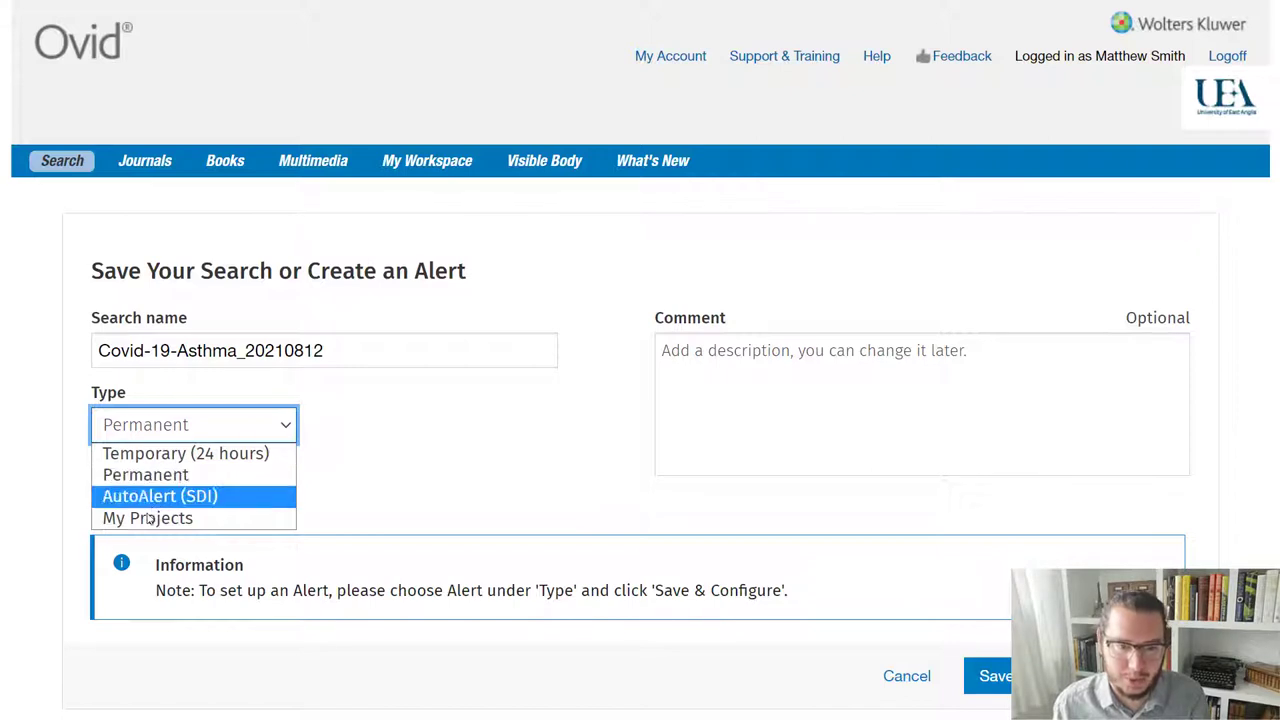
click(420, 450)
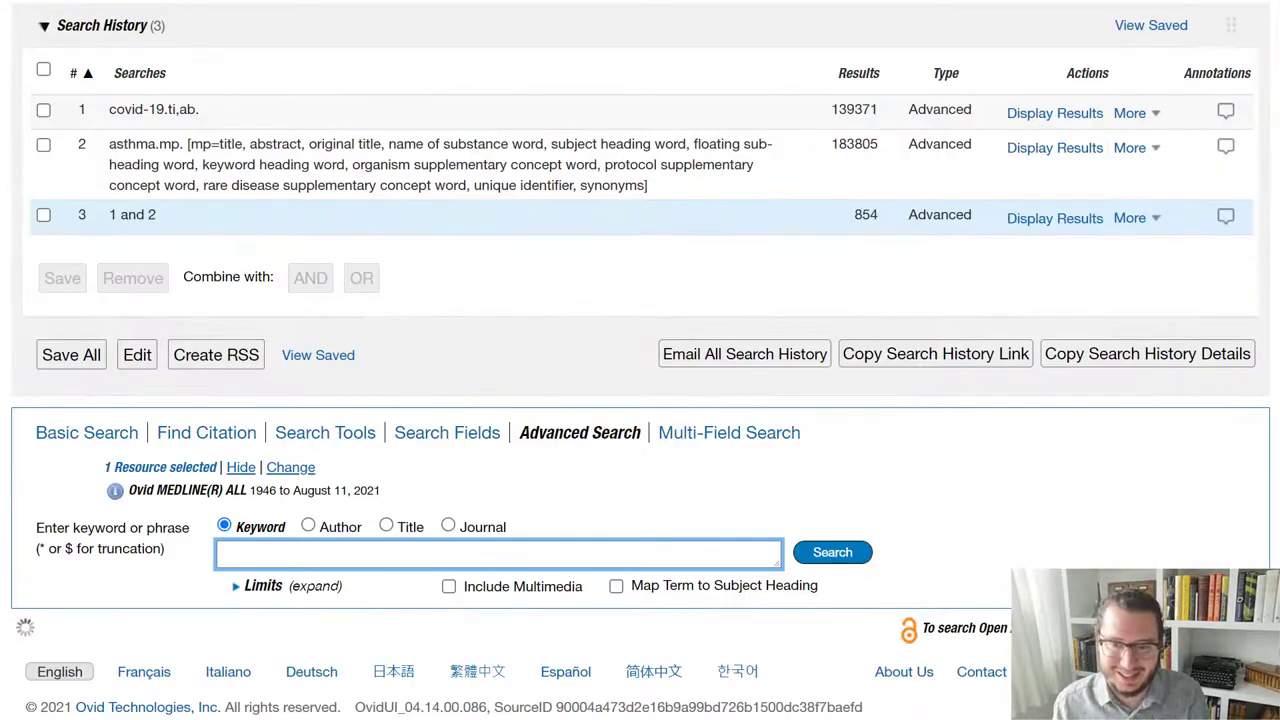
scroll(791, 527, up, 2)
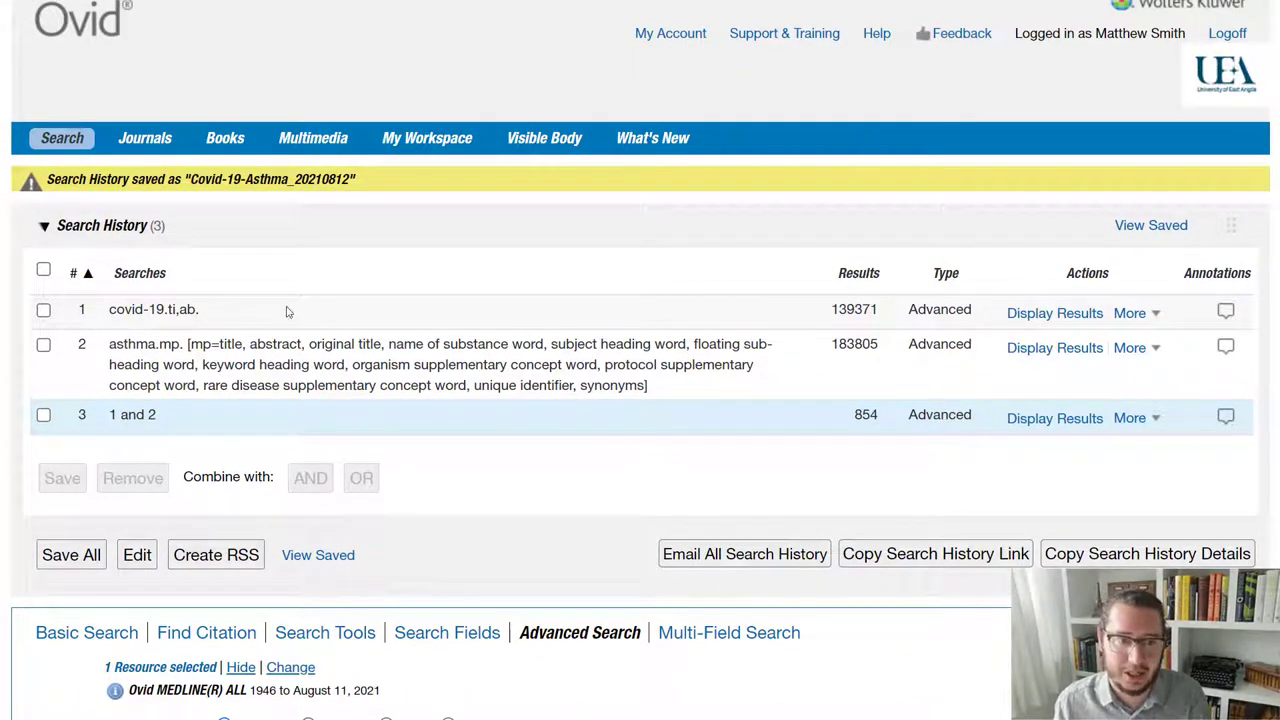
Open the list of saved searches, select Covid-19-Asthma_20210812 and run it again.
click(1140, 227)
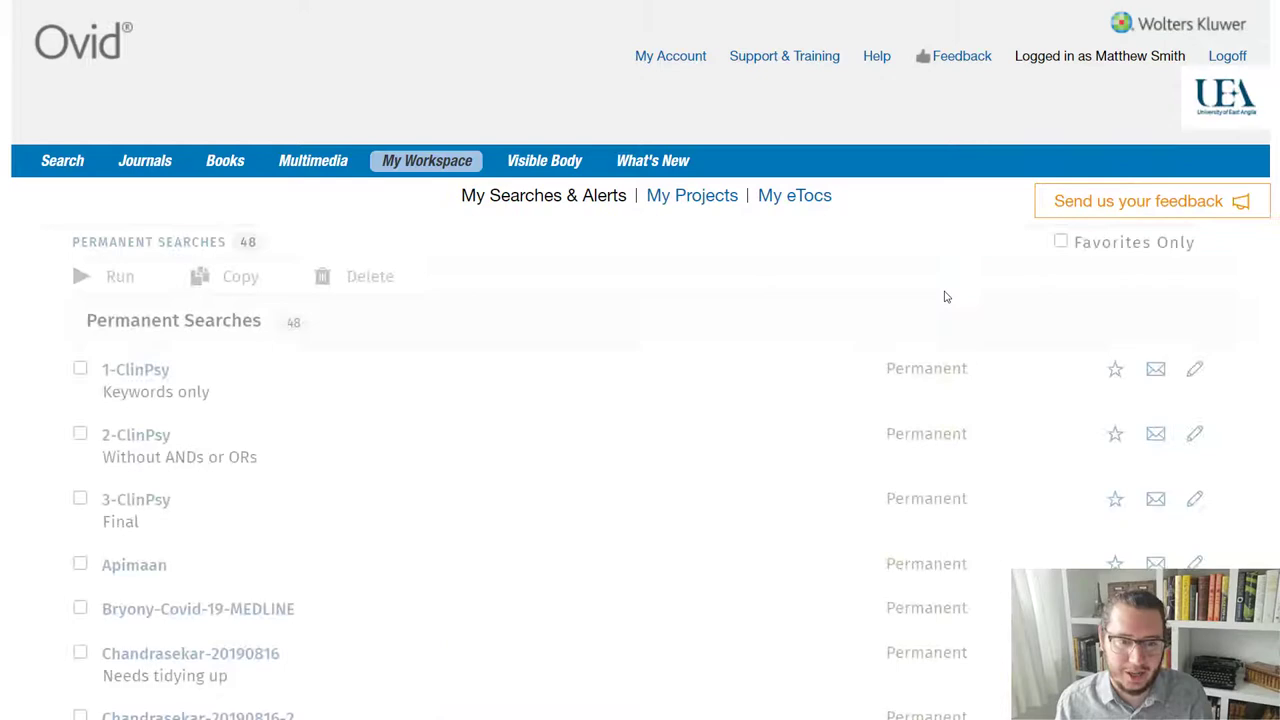
scroll(906, 303, down, 4)
scroll(905, 300, down, 8)
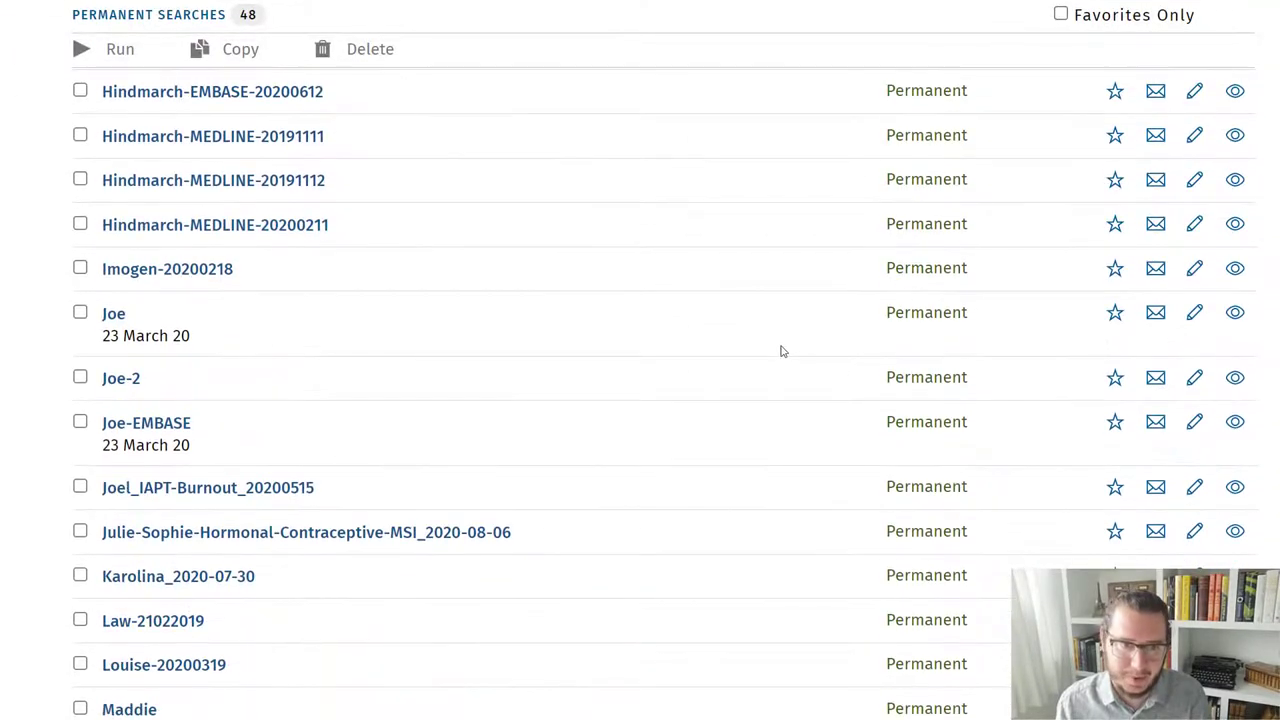
scroll(781, 352, up, 8)
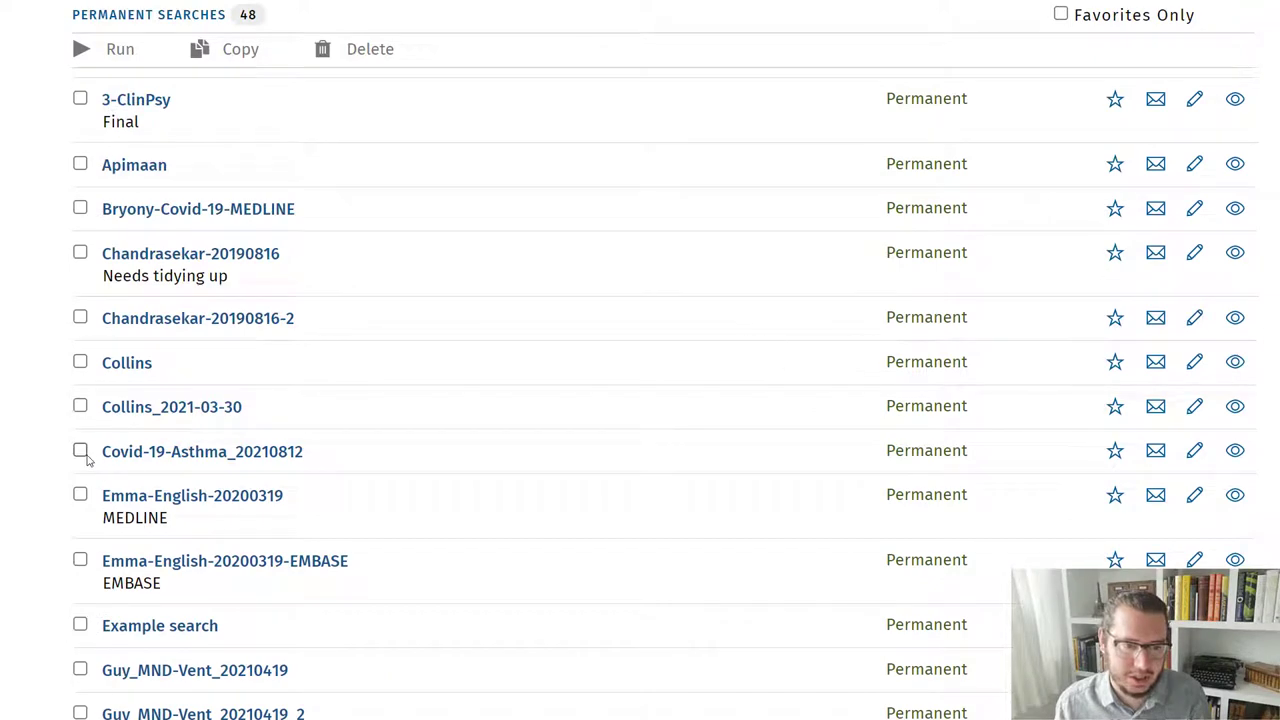
click(80, 451)
scroll(86, 456, up, 3)
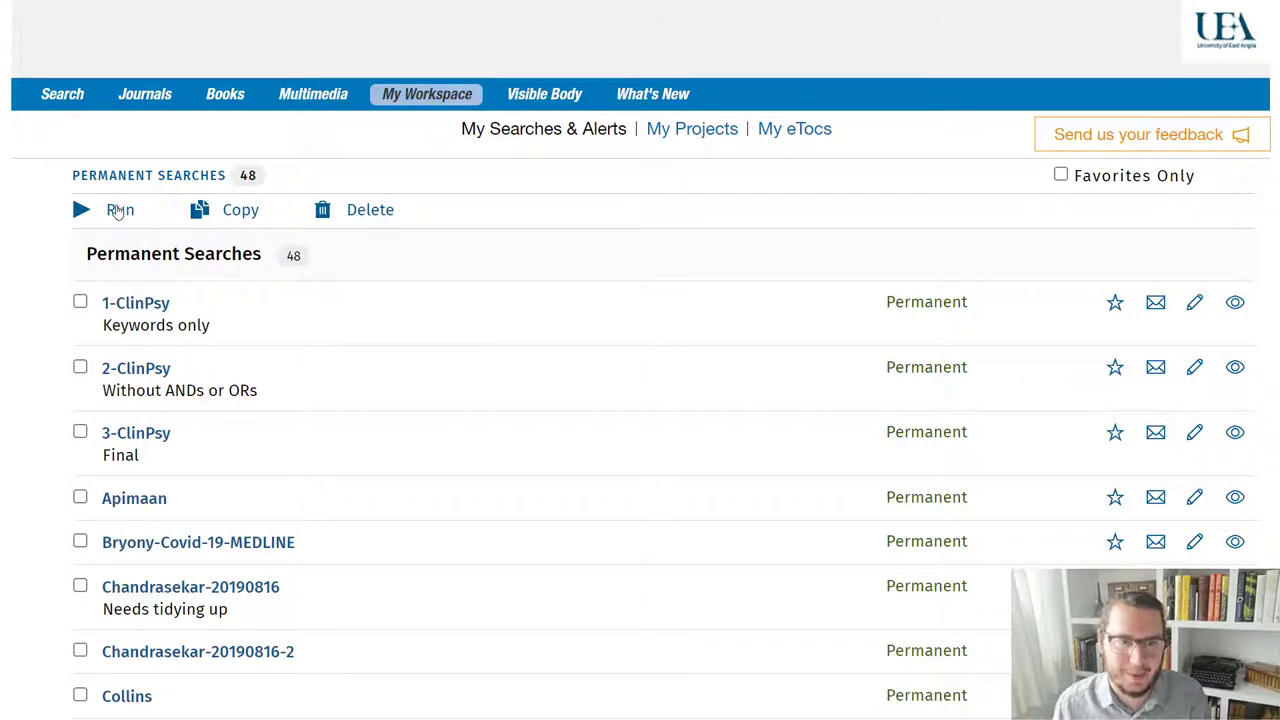
click(120, 216)
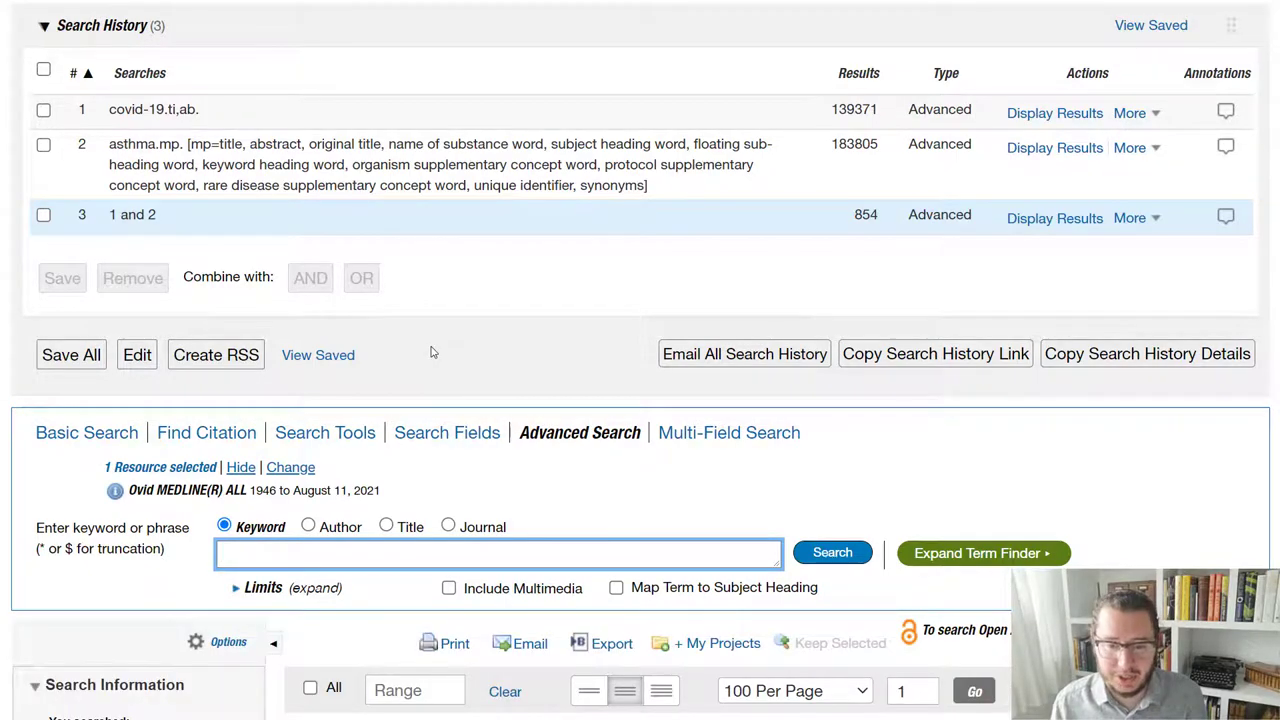
Look through the rerun search's results and open the eighth record, on persistent symptoms in adults previously hospitalised for COVID-19.
scroll(432, 349, down, 10)
scroll(432, 350, down, 5)
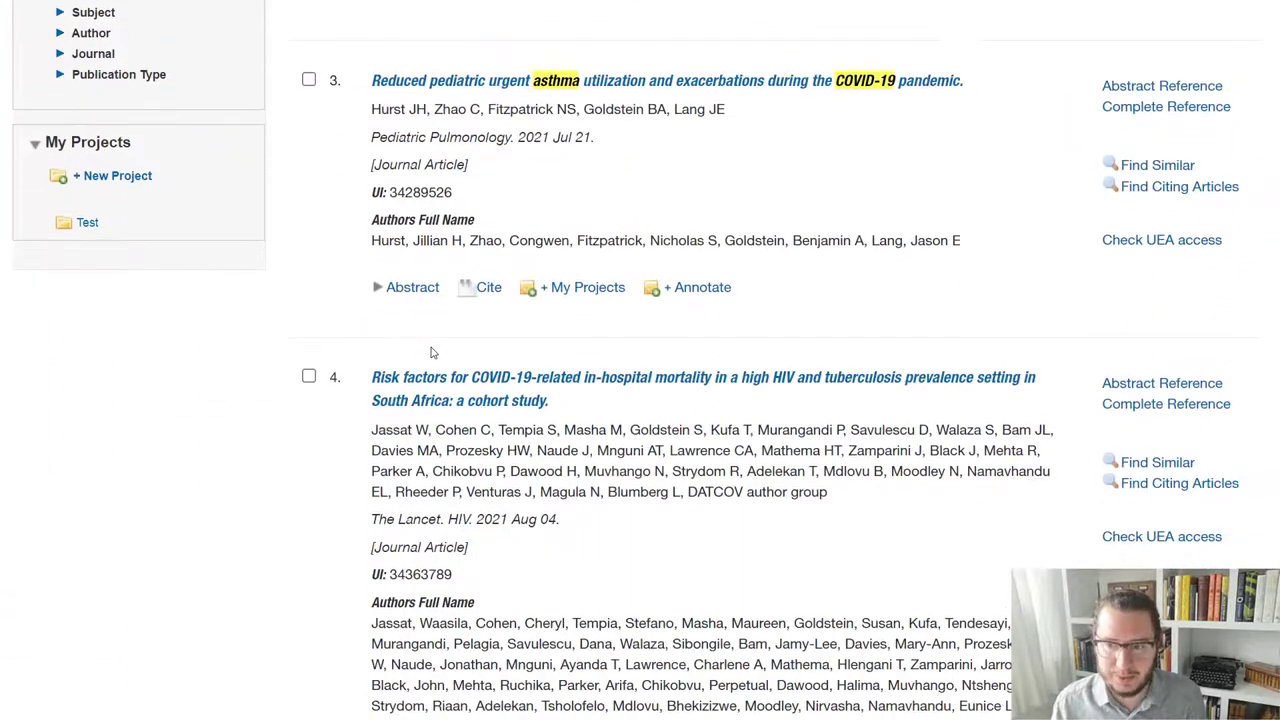
scroll(432, 349, down, 10)
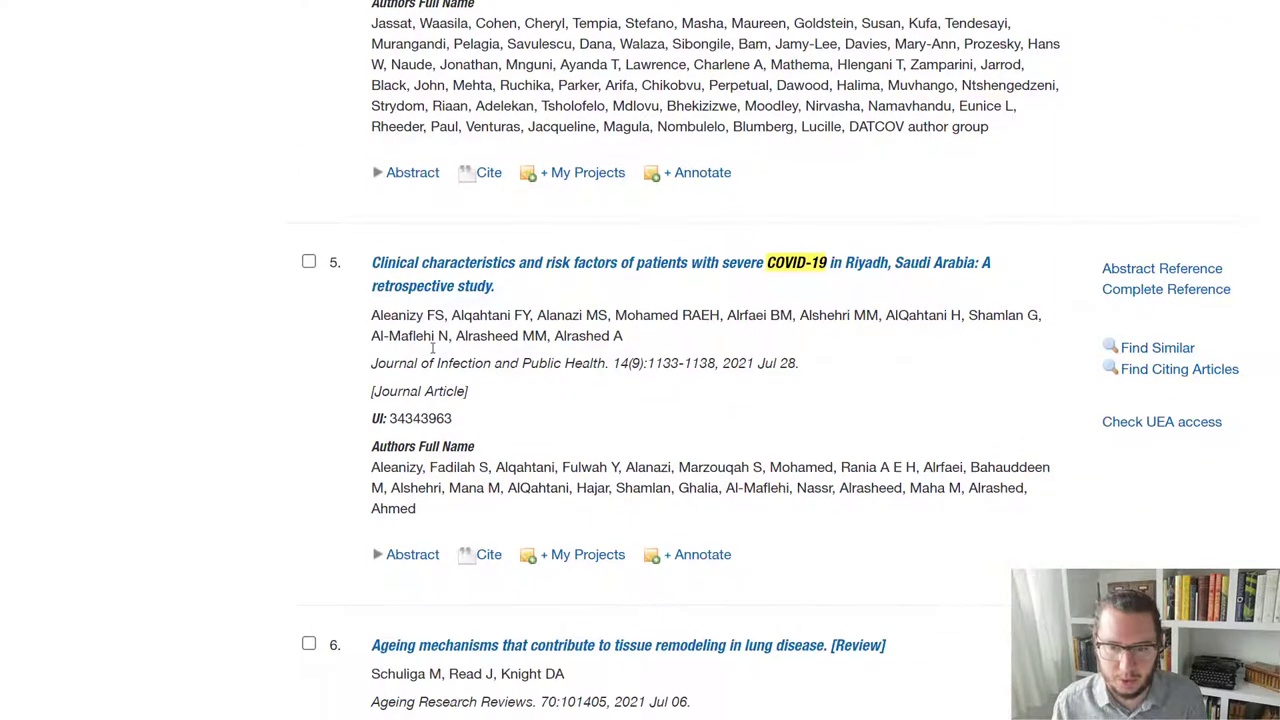
scroll(432, 352, down, 5)
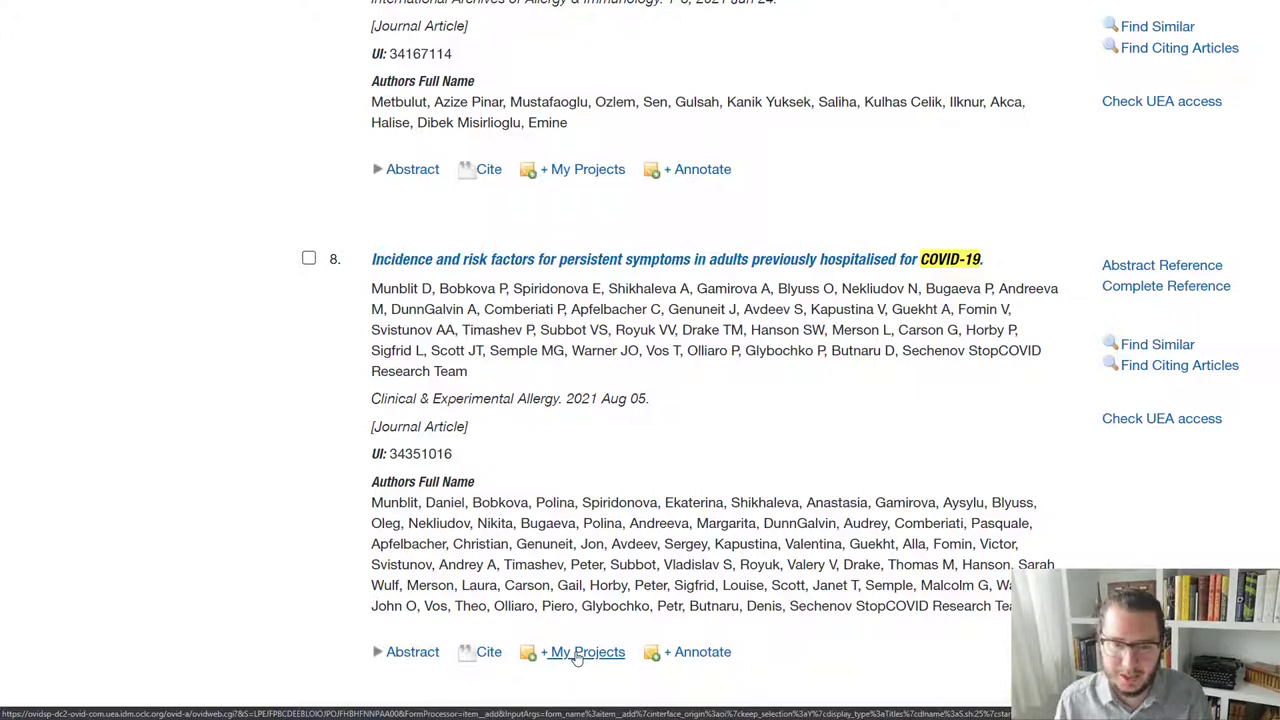
click(559, 260)
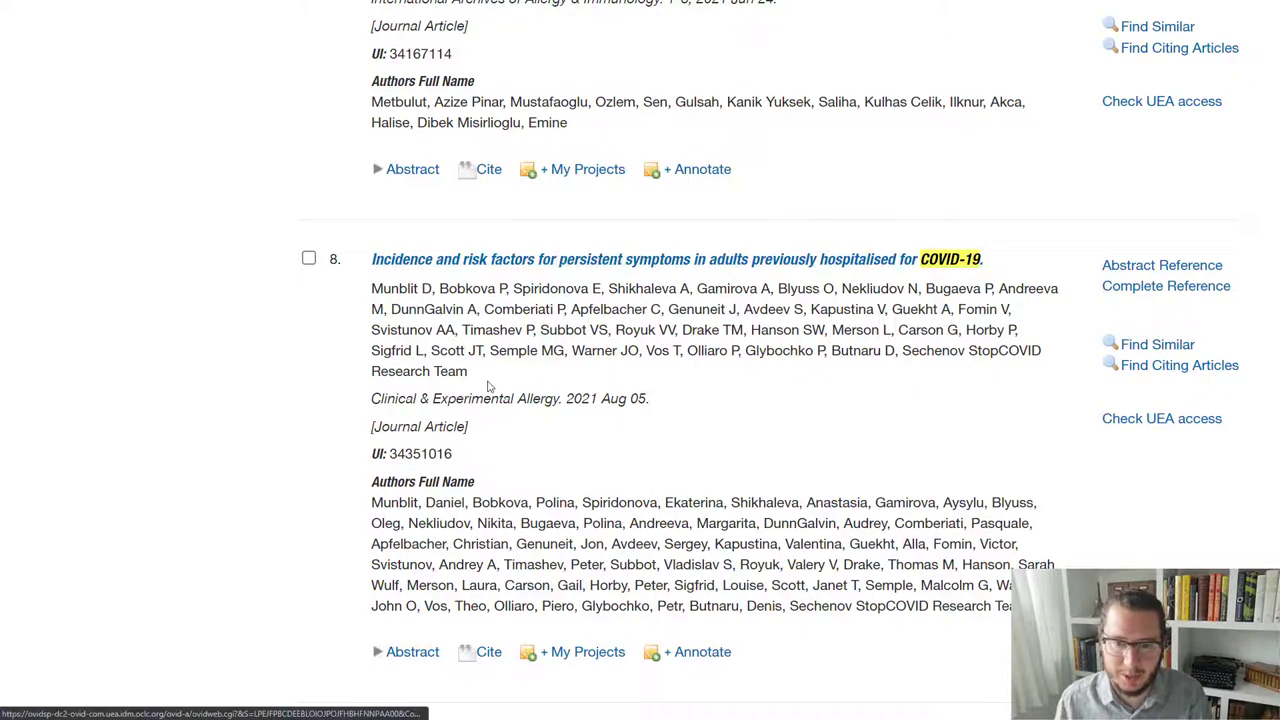
scroll(556, 400, down, 2)
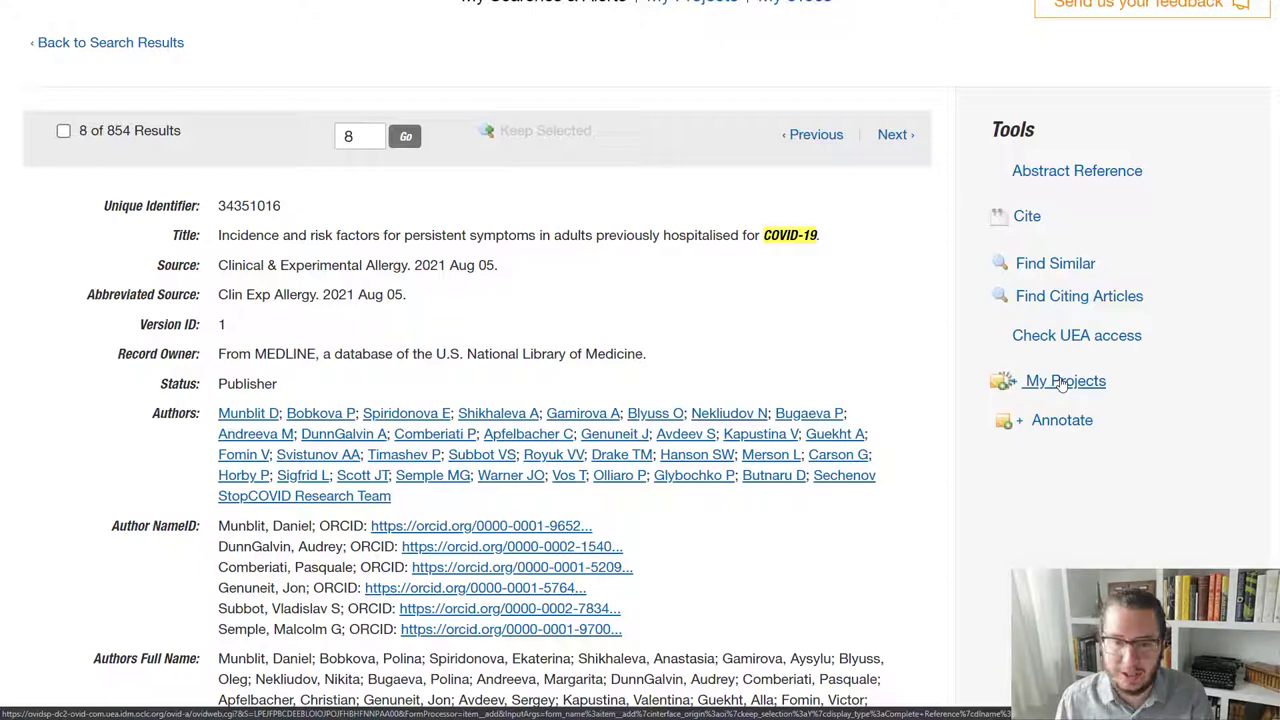
Start adding the open record to a project, check the existing project option, and choose to create a new project instead.
click(1062, 383)
scroll(671, 480, down, 2)
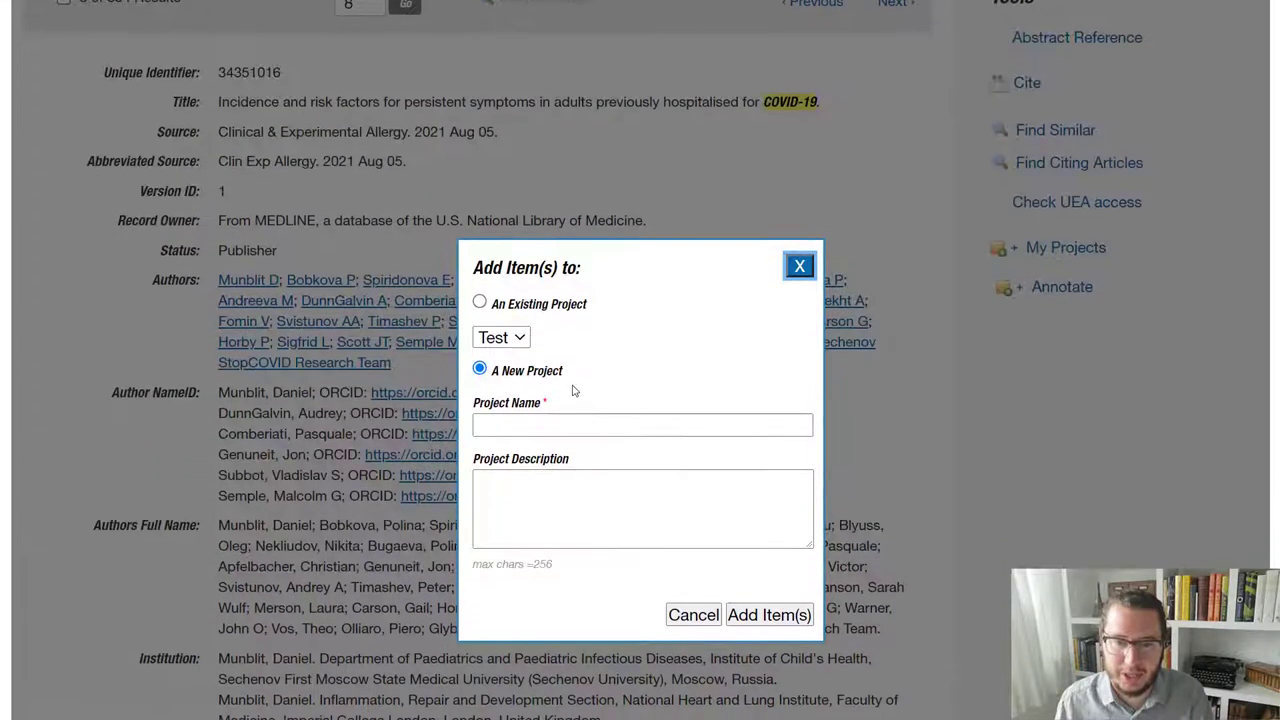
click(479, 301)
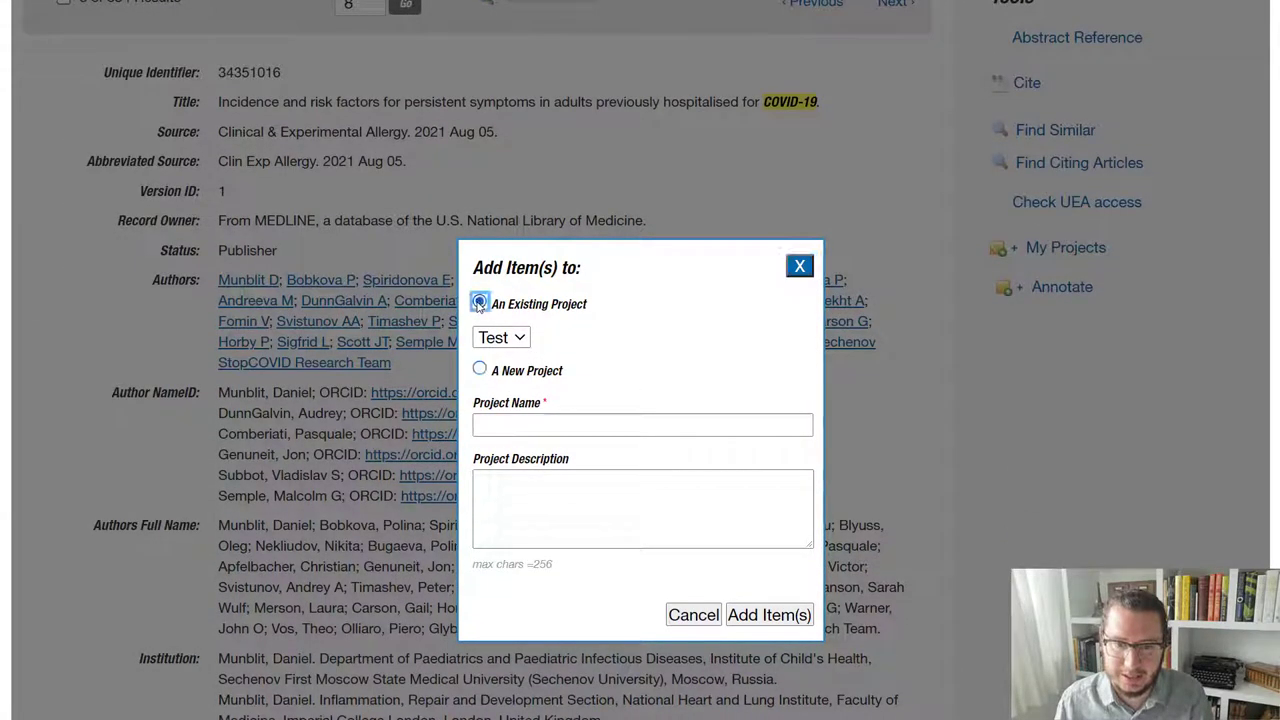
click(513, 340)
click(484, 341)
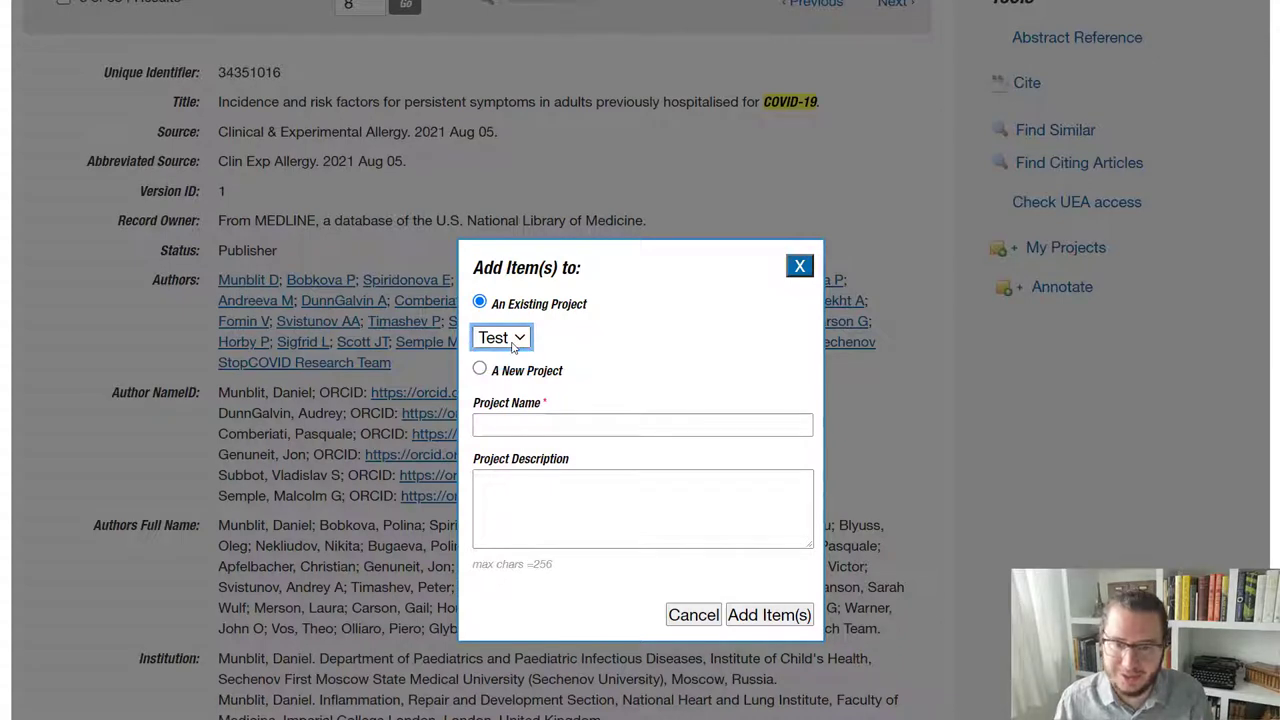
click(480, 370)
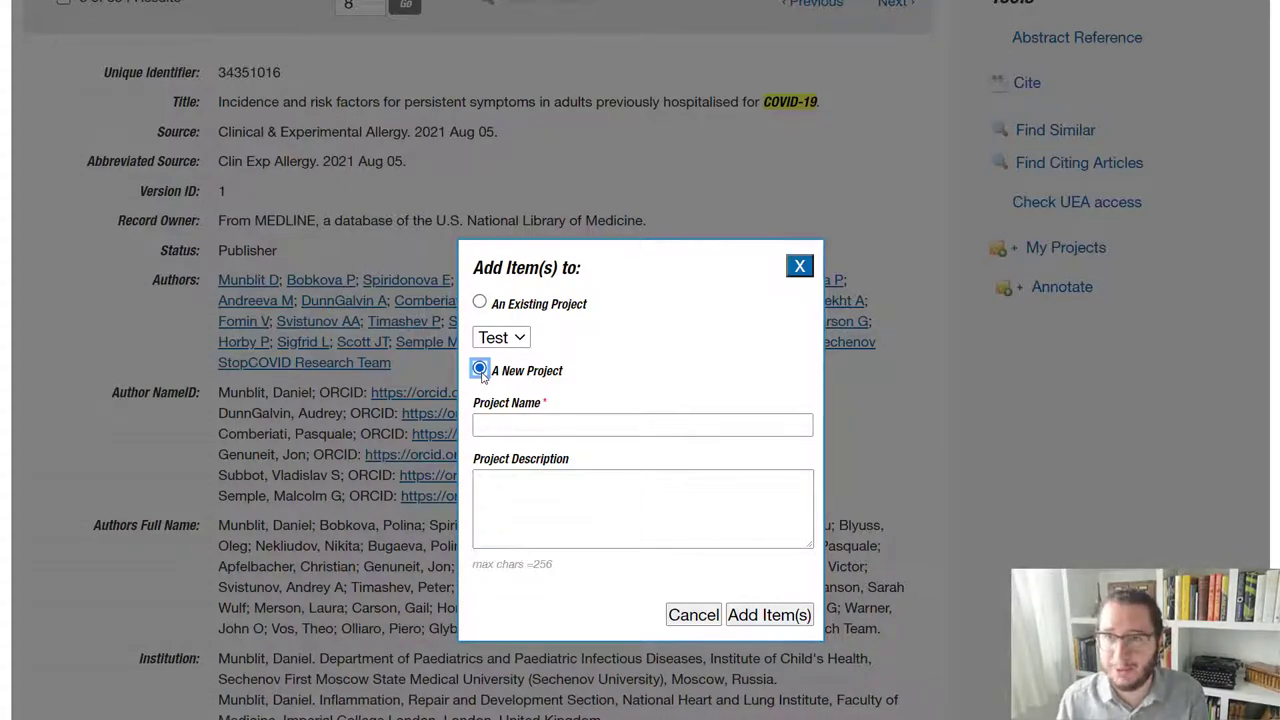
Name the new project Covid-19 - Asthma, leave its description empty, add the record to it and dismiss the confirmation.
click(544, 424)
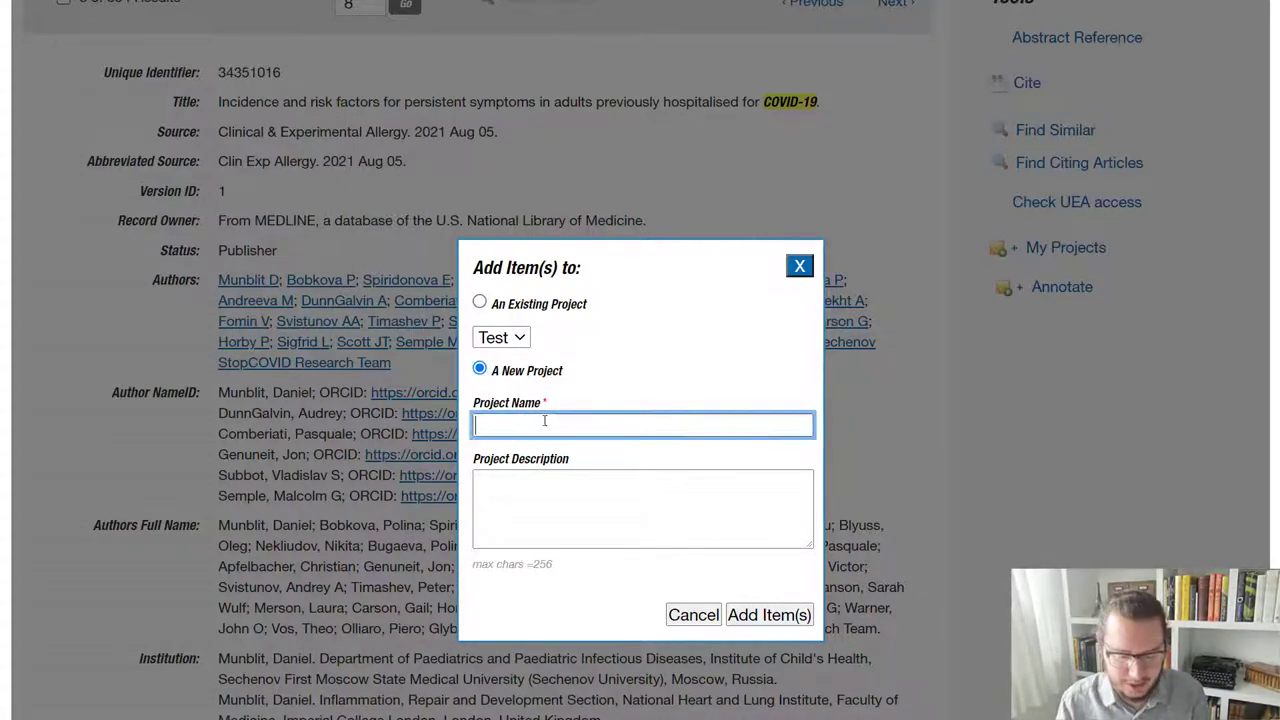
text(Covid-1)
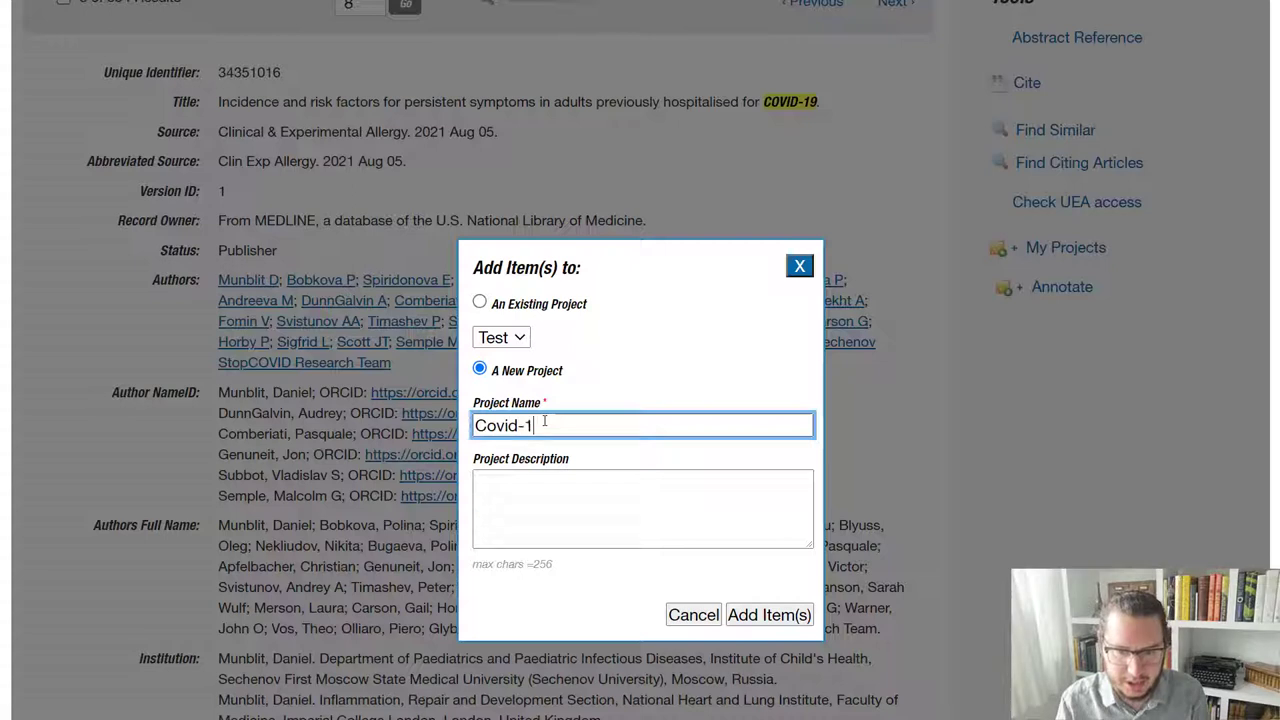
text(9 - Asthma)
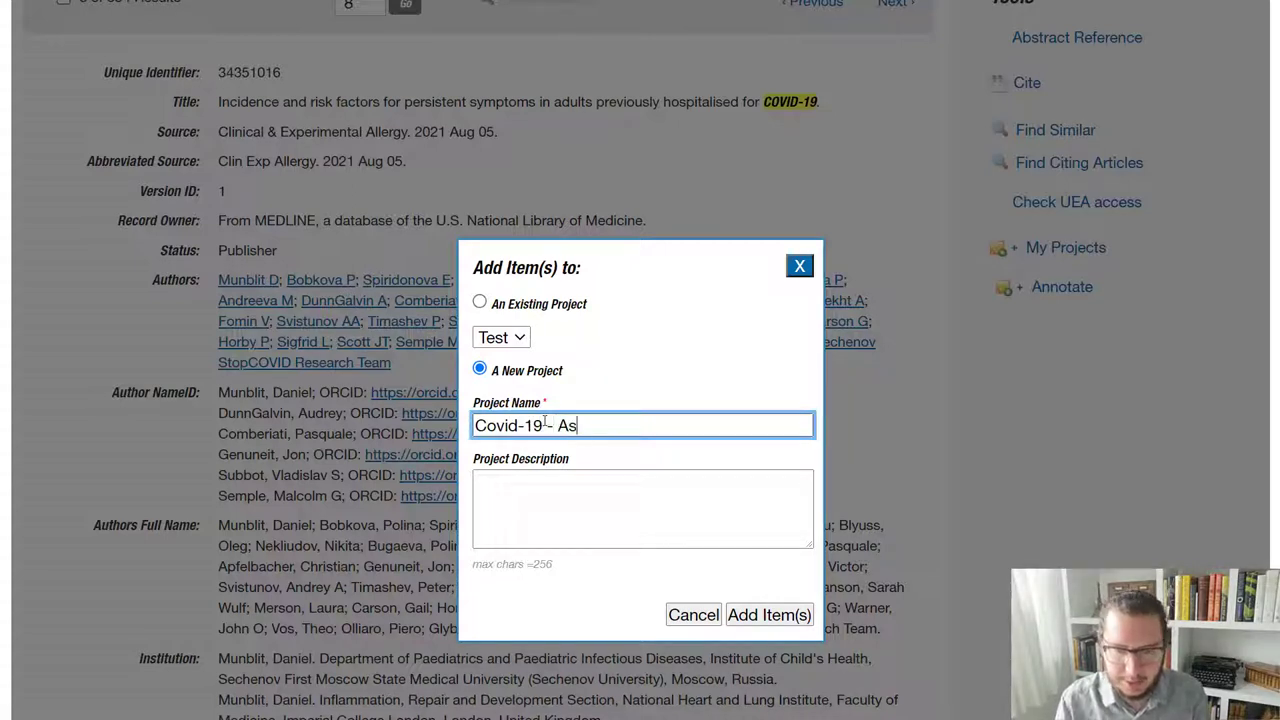
click(551, 515)
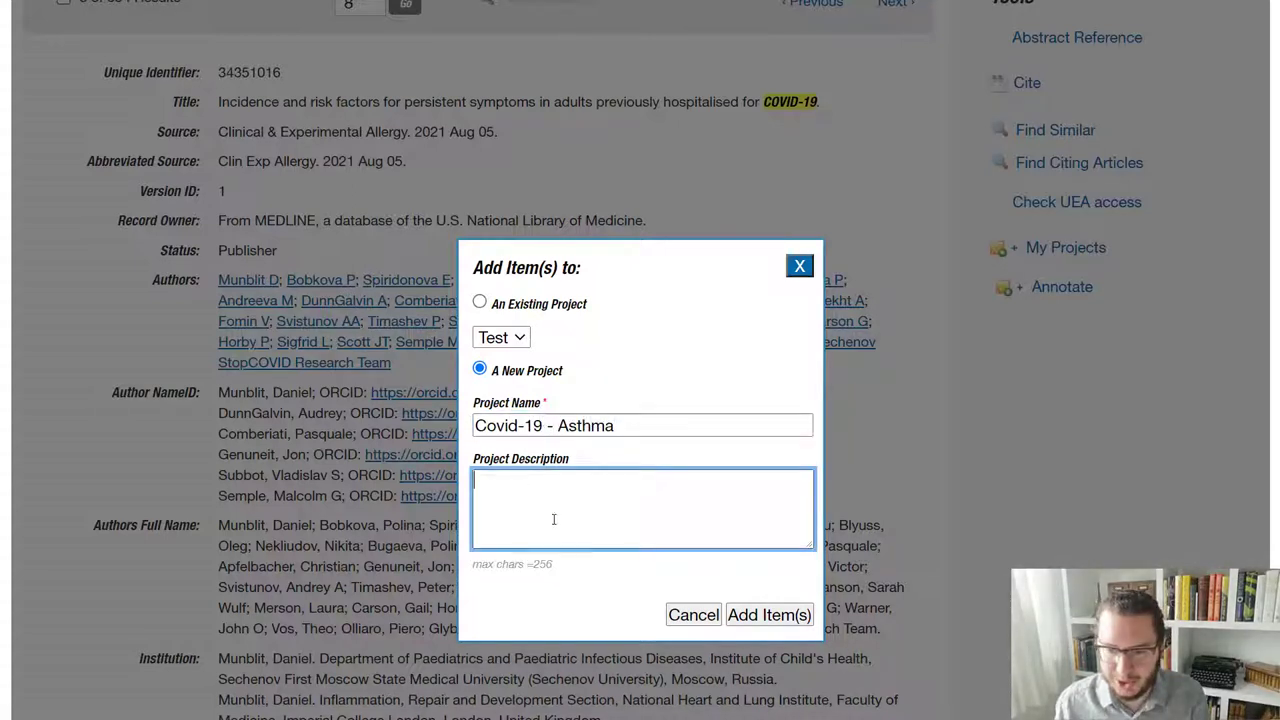
click(778, 620)
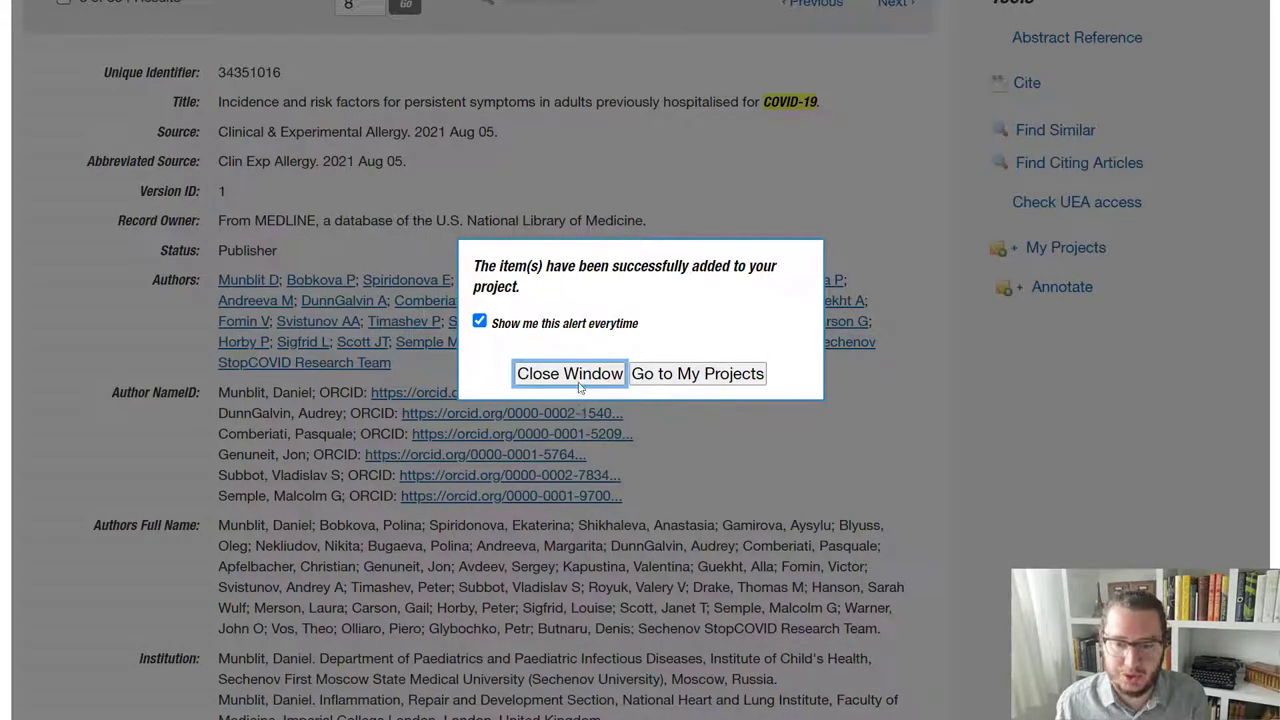
click(578, 380)
Open the saved projects and look through the record stored in the Covid-19 - Asthma project.
scroll(705, 490, up, 3)
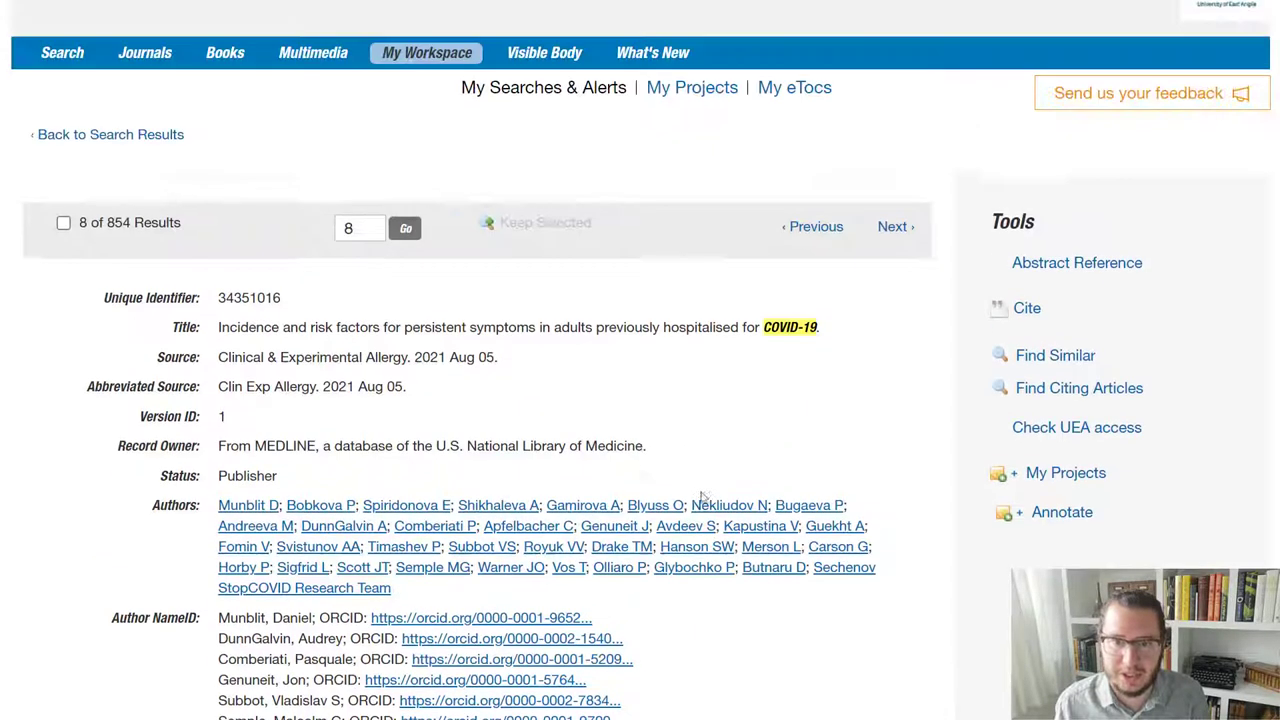
scroll(705, 497, up, 2)
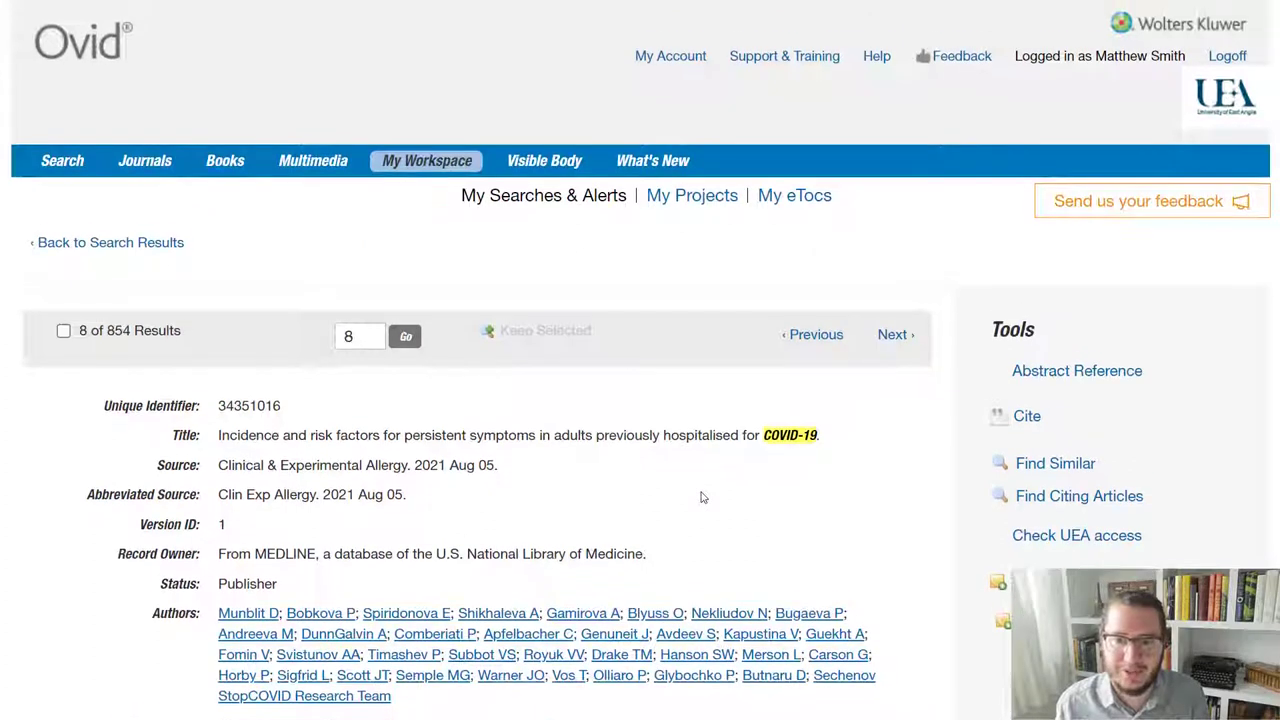
click(688, 200)
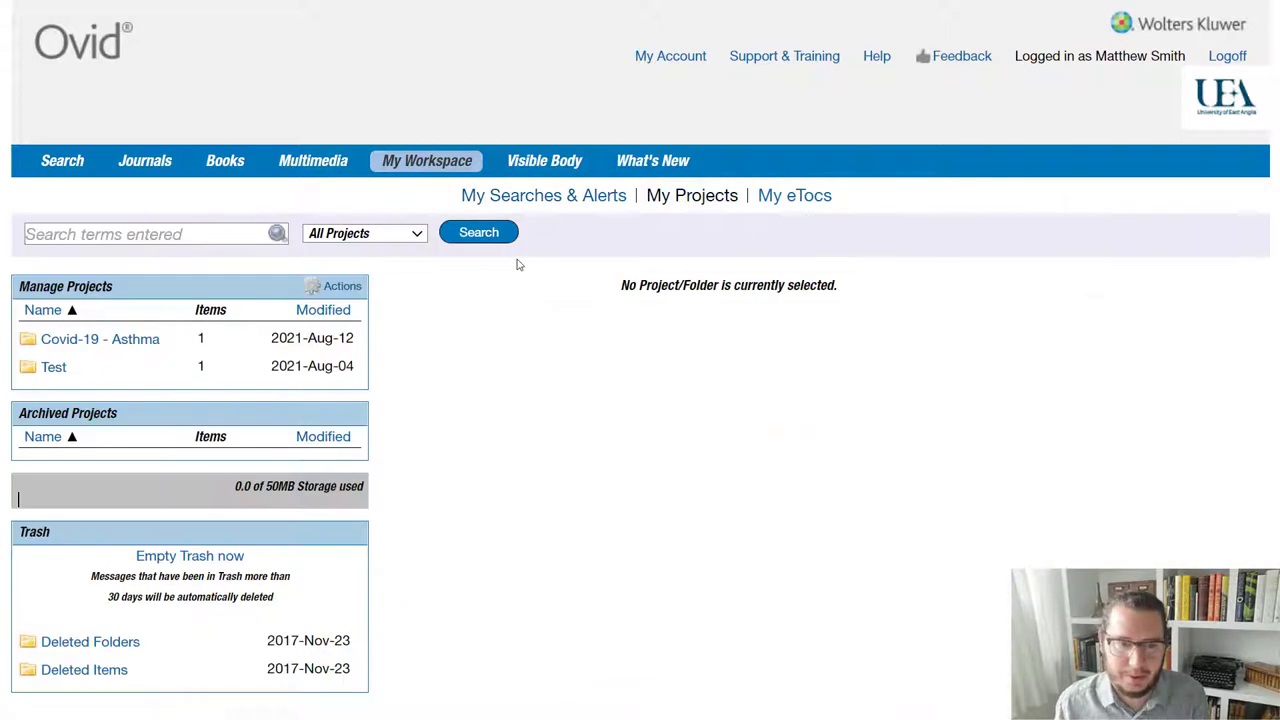
scroll(519, 266, down, 1)
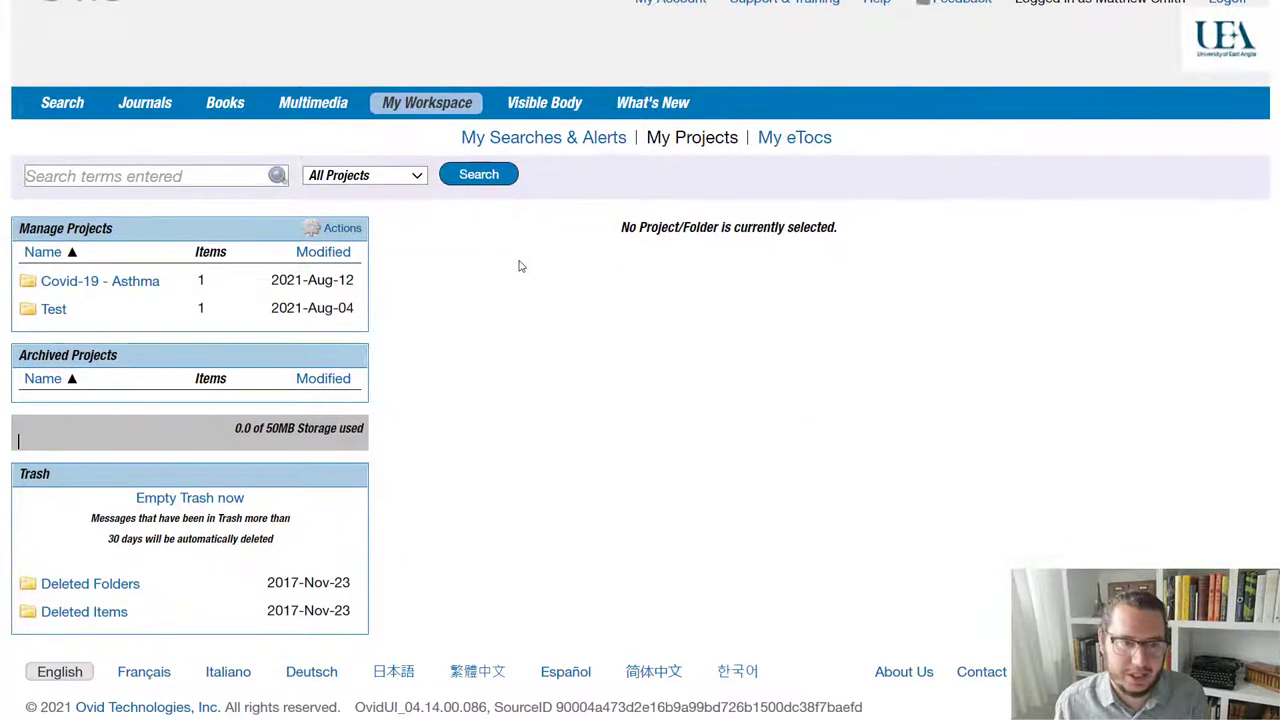
click(90, 292)
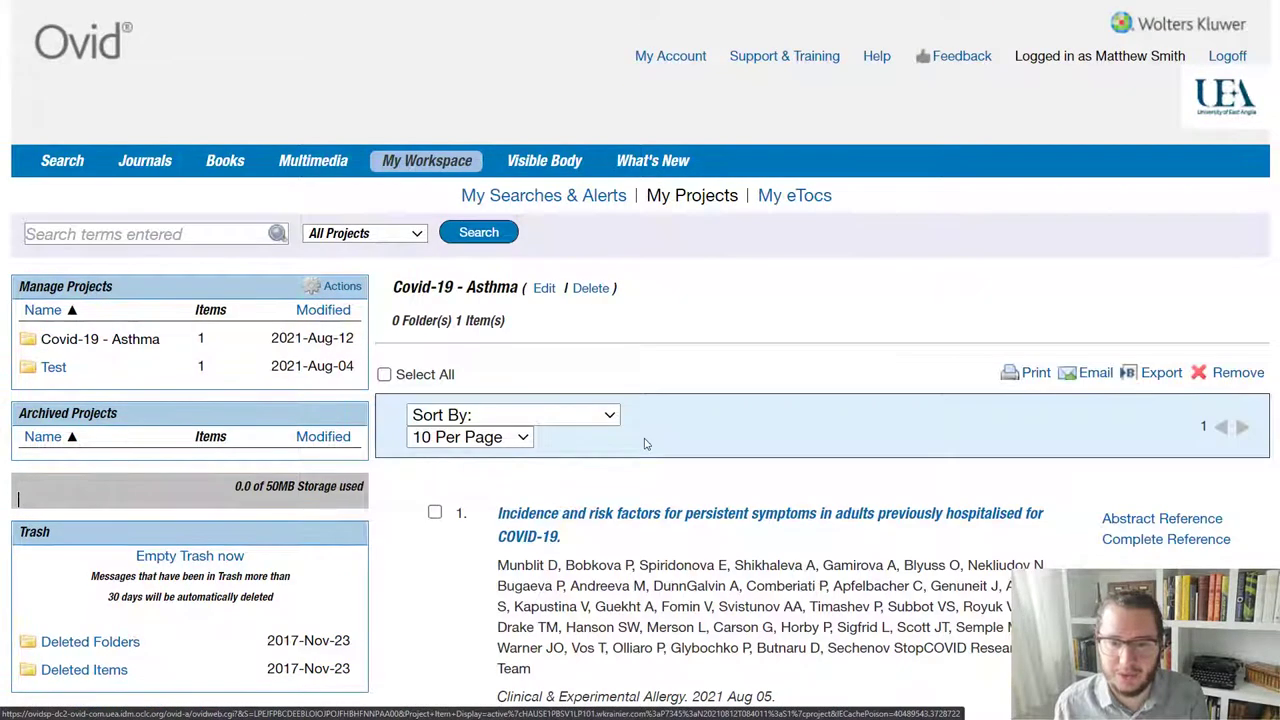
scroll(643, 443, down, 3)
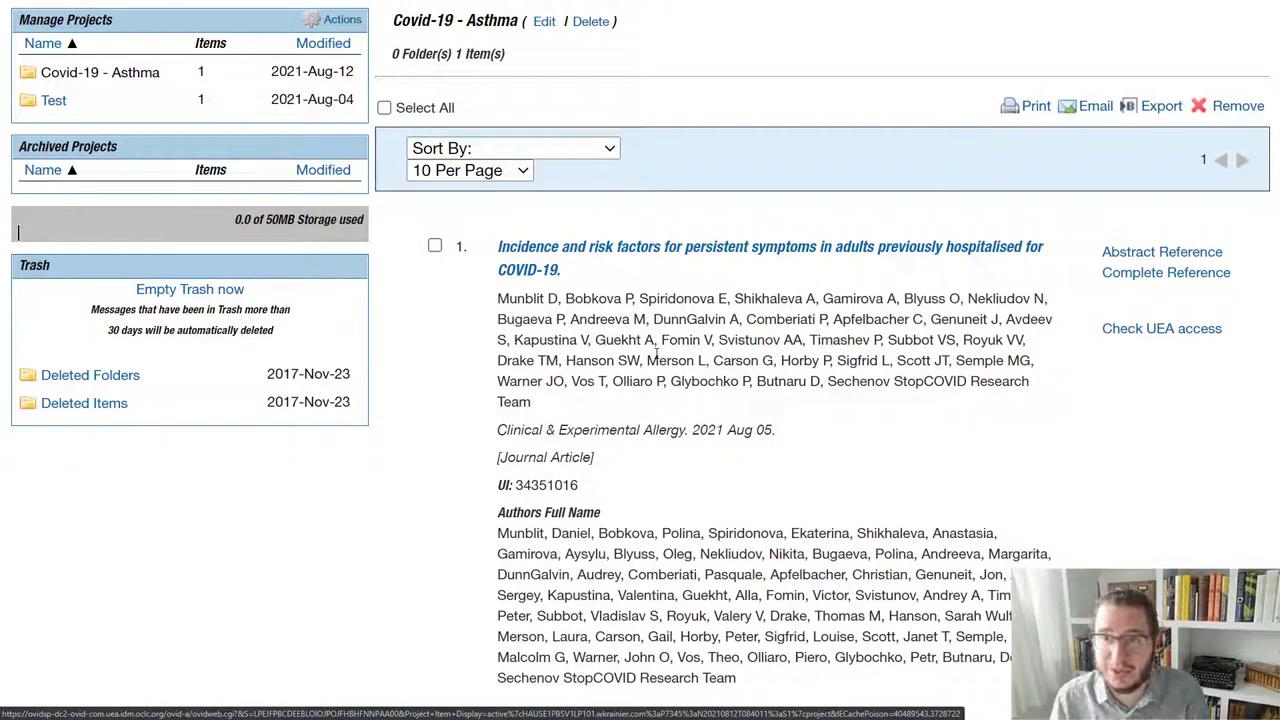
scroll(654, 357, up, 3)
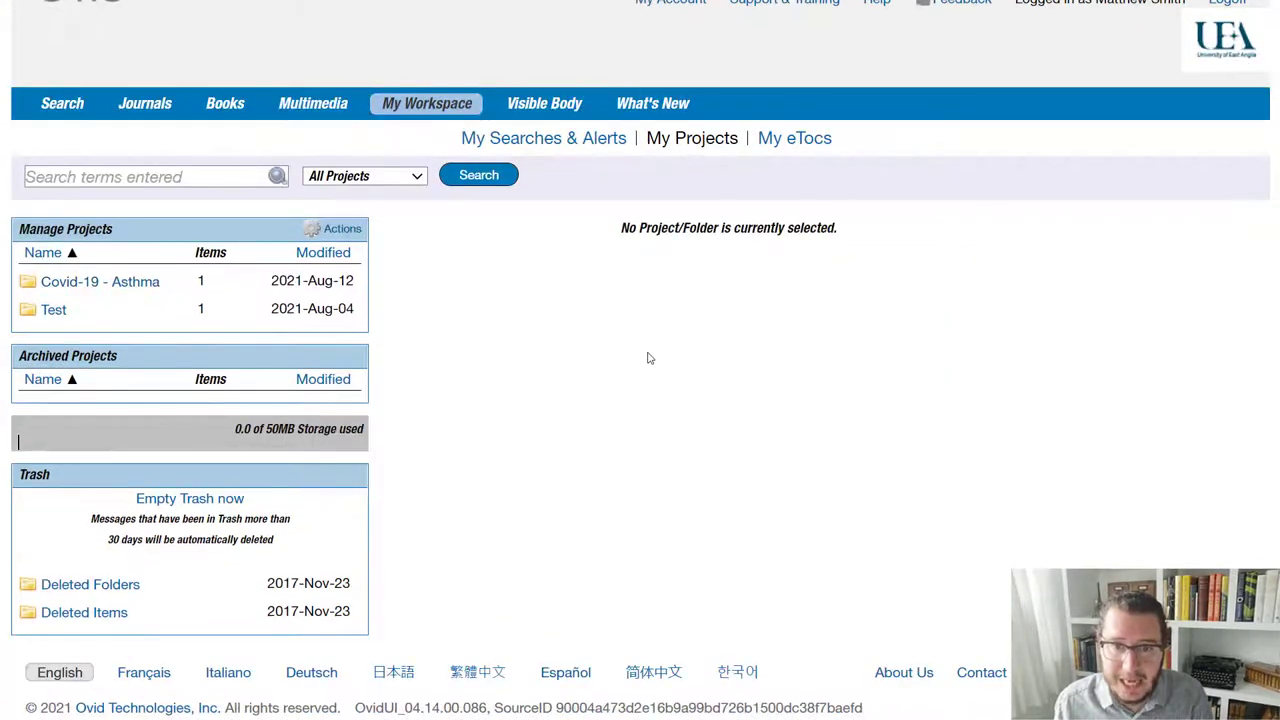
Return to the search history and examine the covid-19 and asthma terms in the first two search lines.
key(alt+Left)
key(alt+Left)
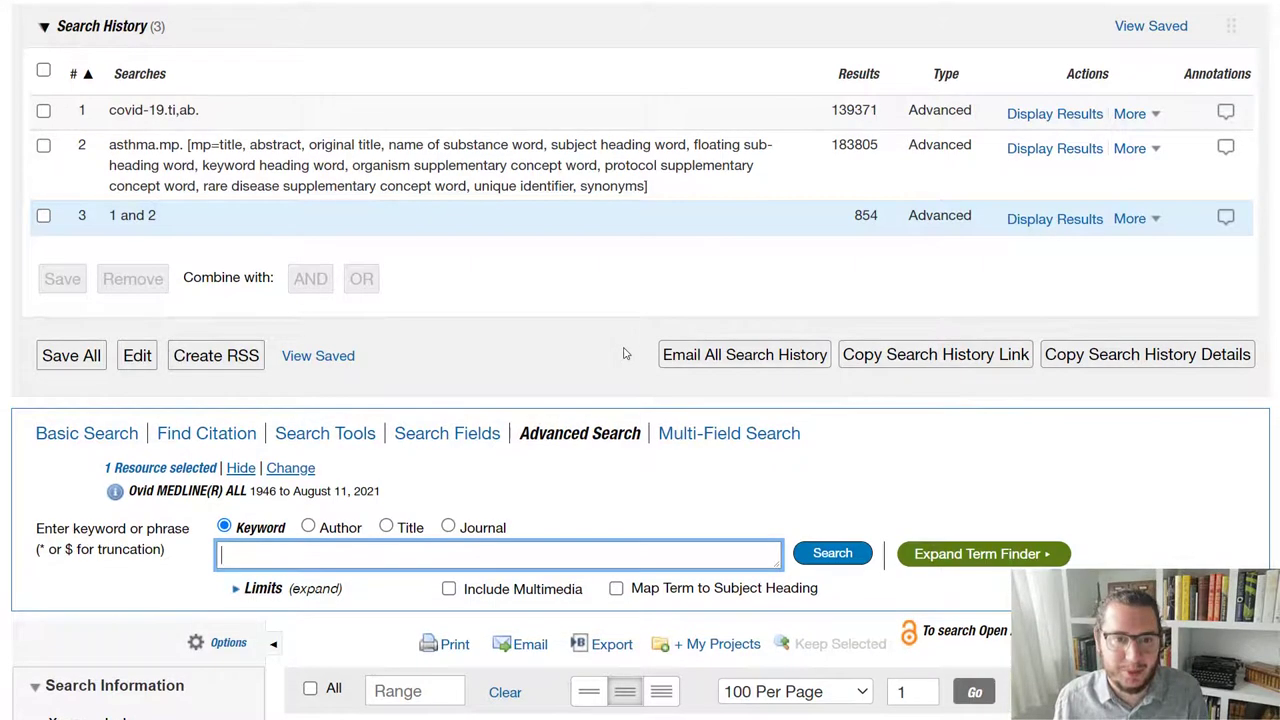
scroll(625, 353, up, 1)
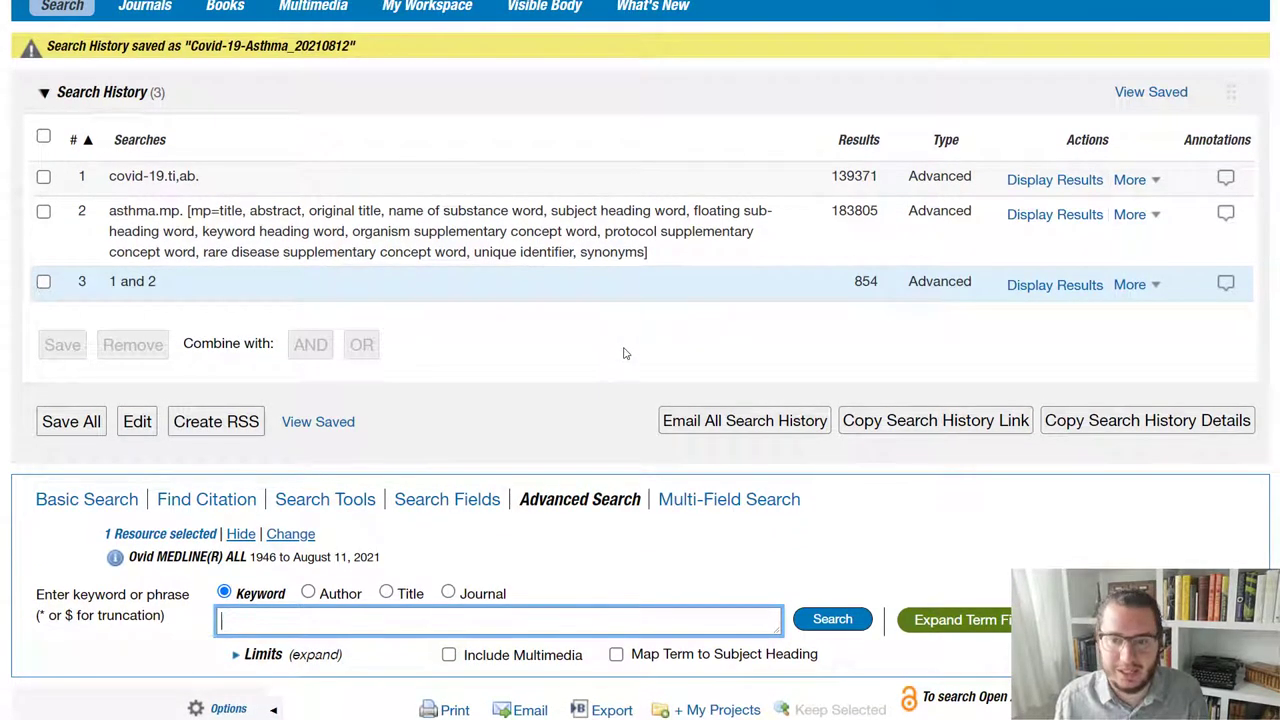
scroll(625, 353, up, 1)
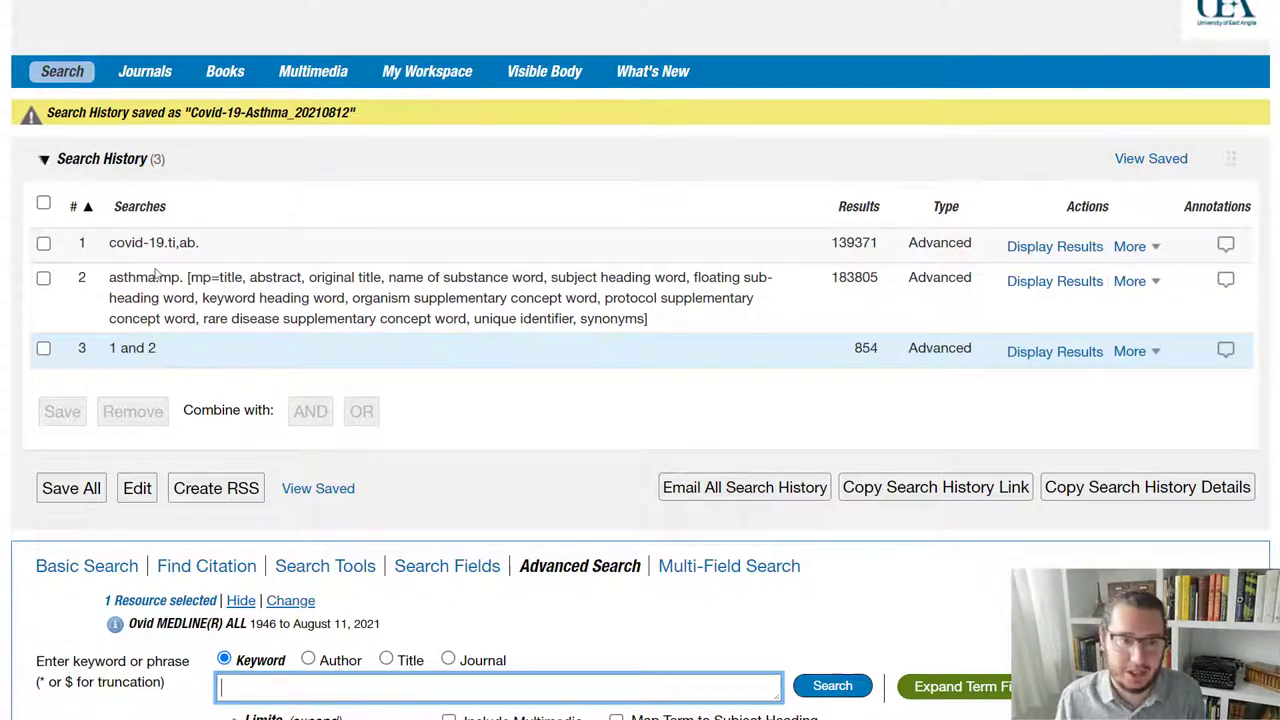
drag(163, 243, 110, 245)
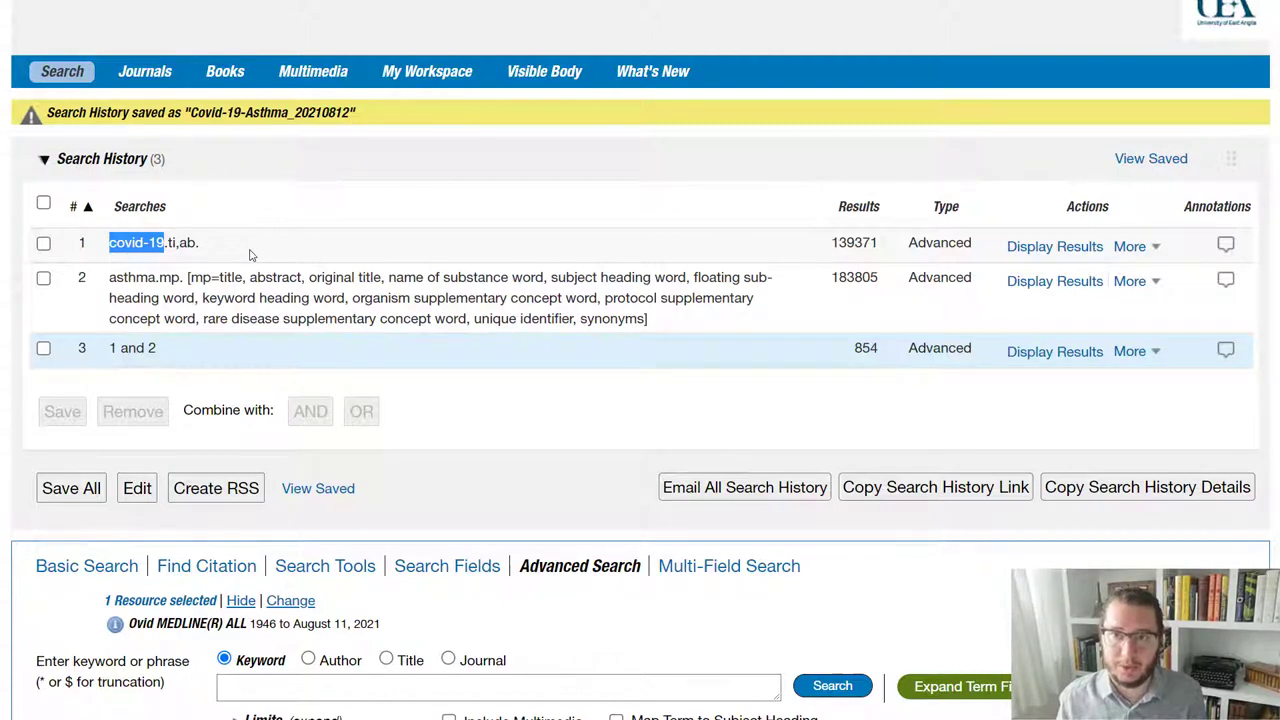
click(178, 272)
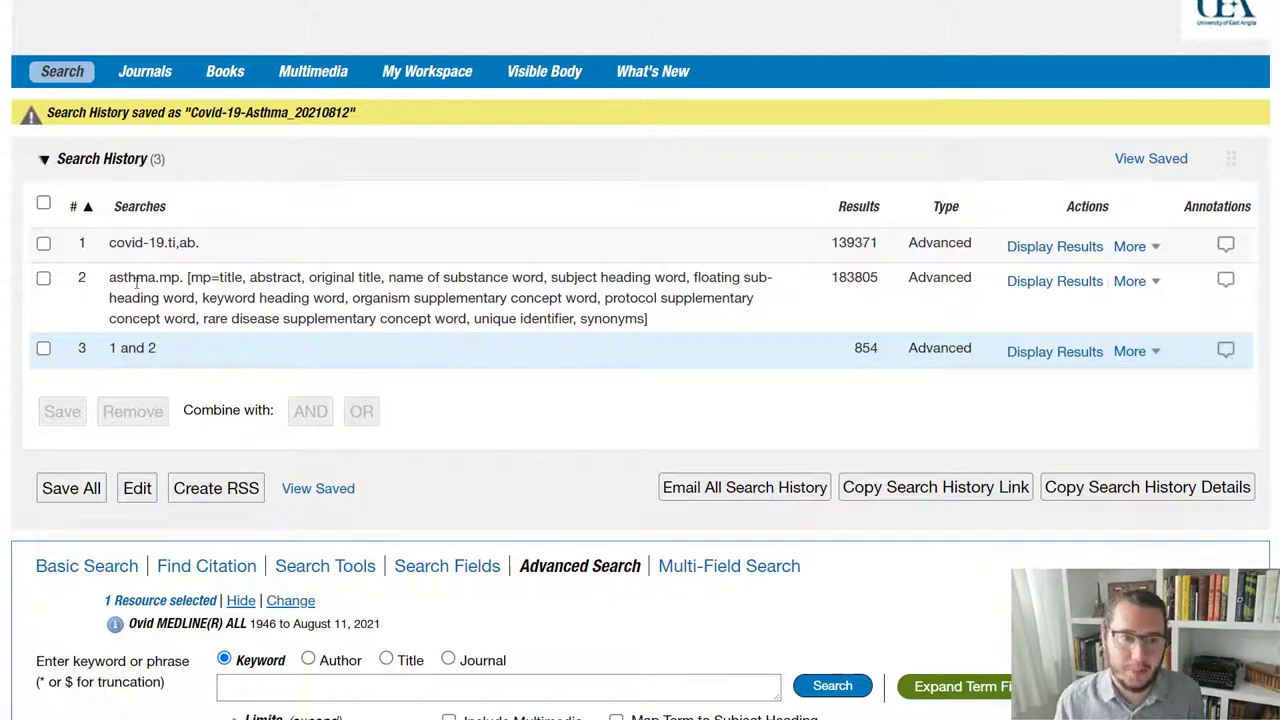
drag(157, 277, 107, 278)
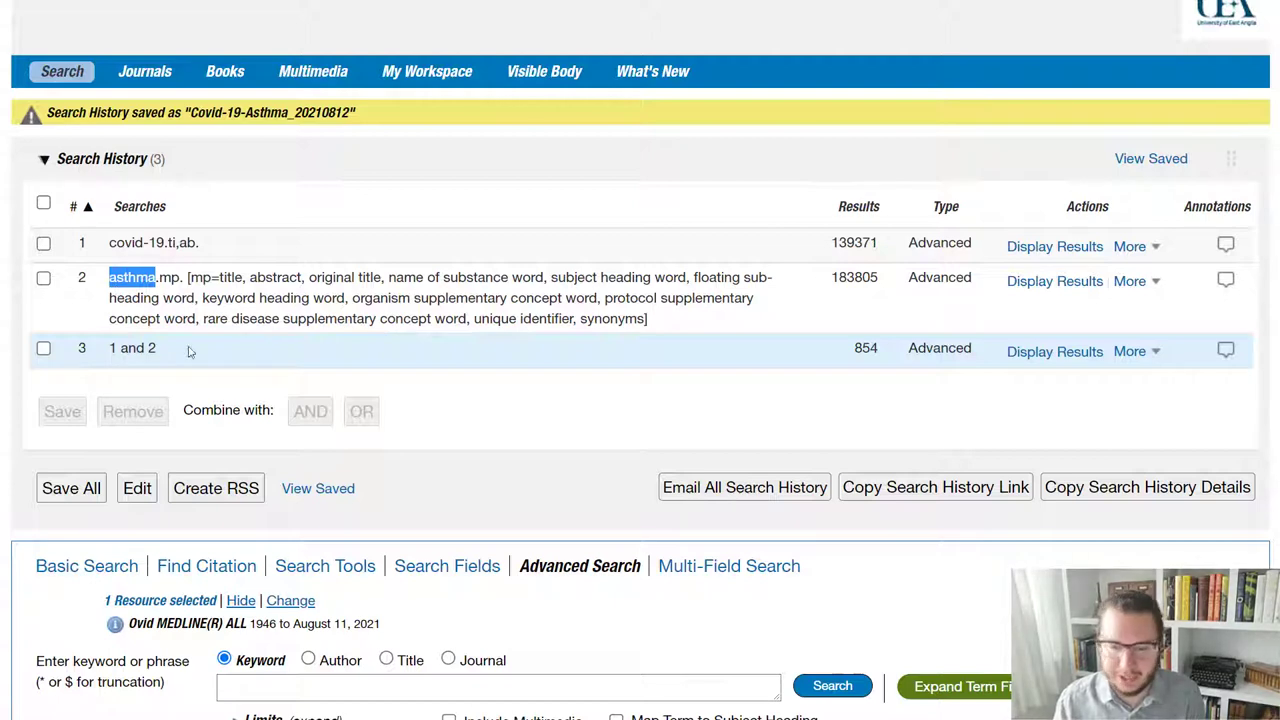
Run a keyword search for asthma with Map Term to Subject Heading enabled to reach the Asthma subject heading tree.
scroll(190, 351, down, 1)
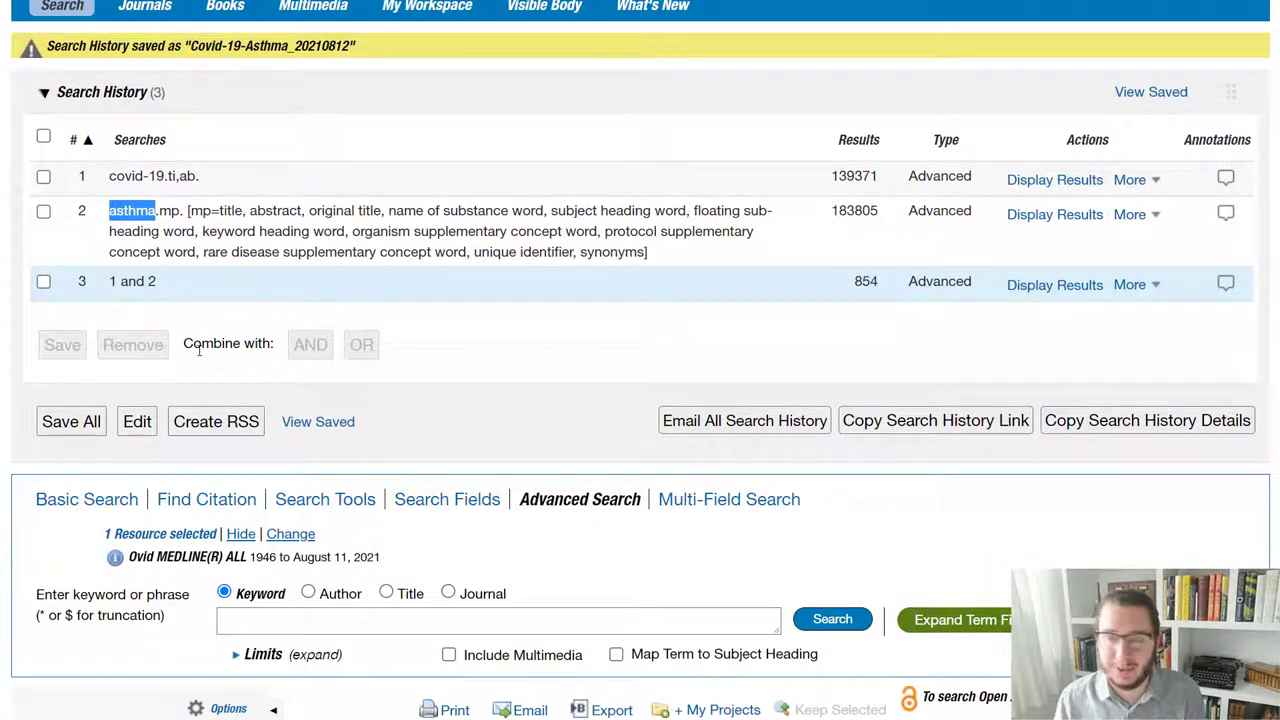
scroll(199, 351, down, 1)
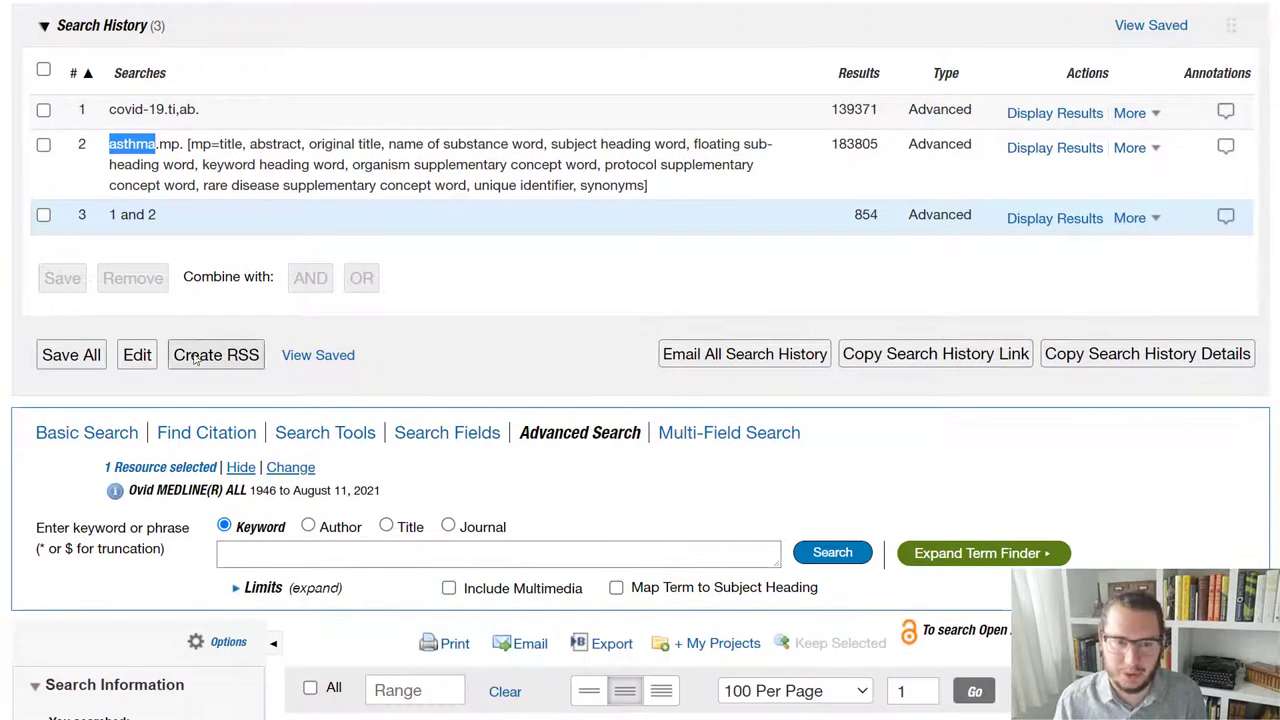
click(340, 559)
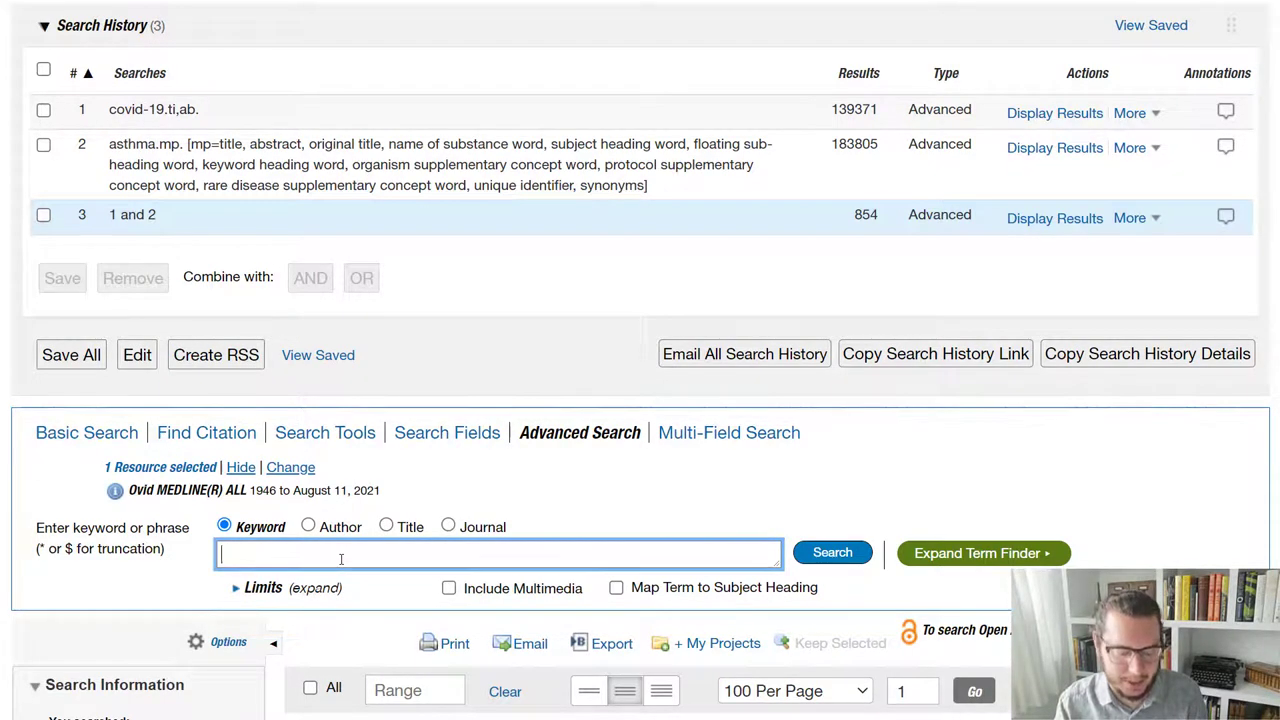
text(asthma)
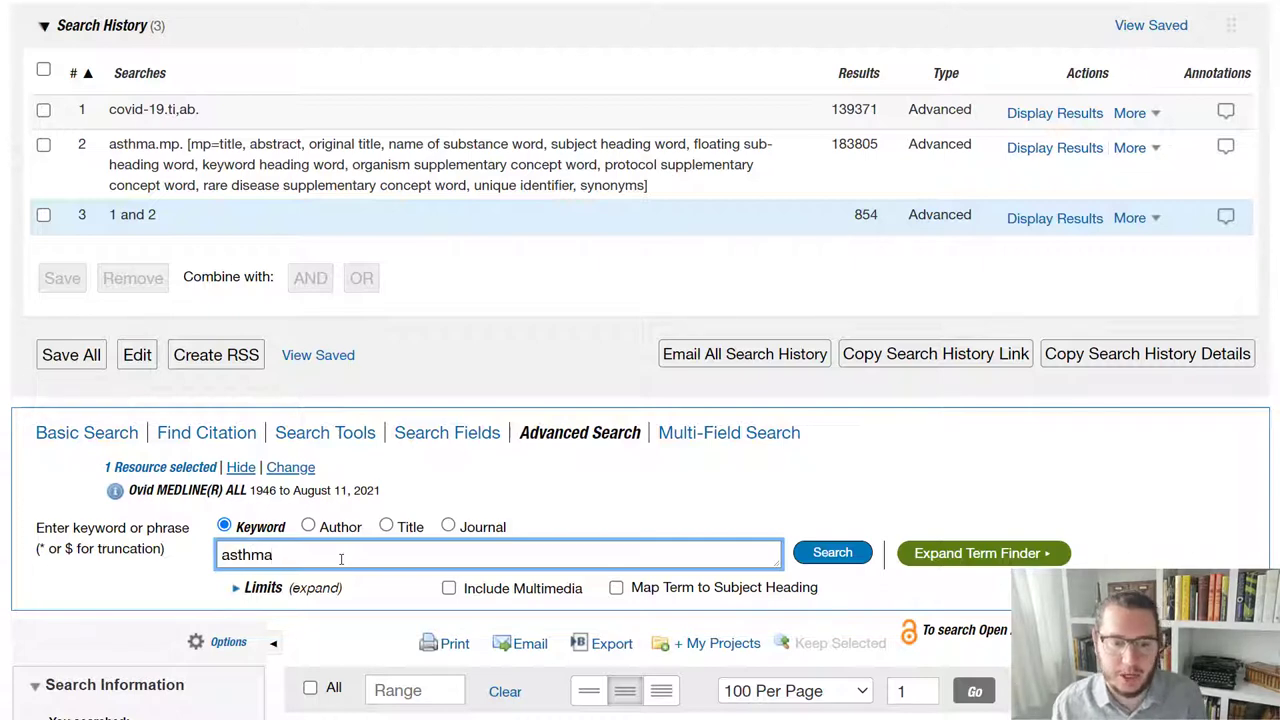
scroll(341, 559, down, 3)
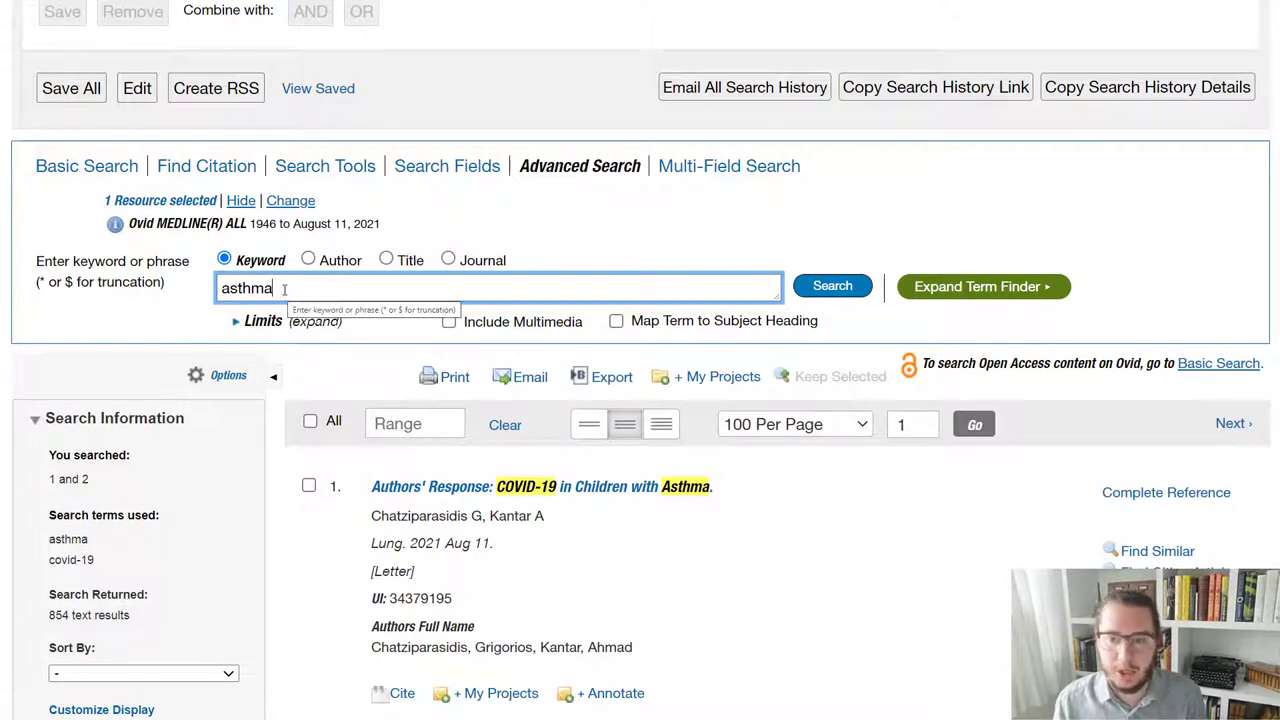
click(616, 321)
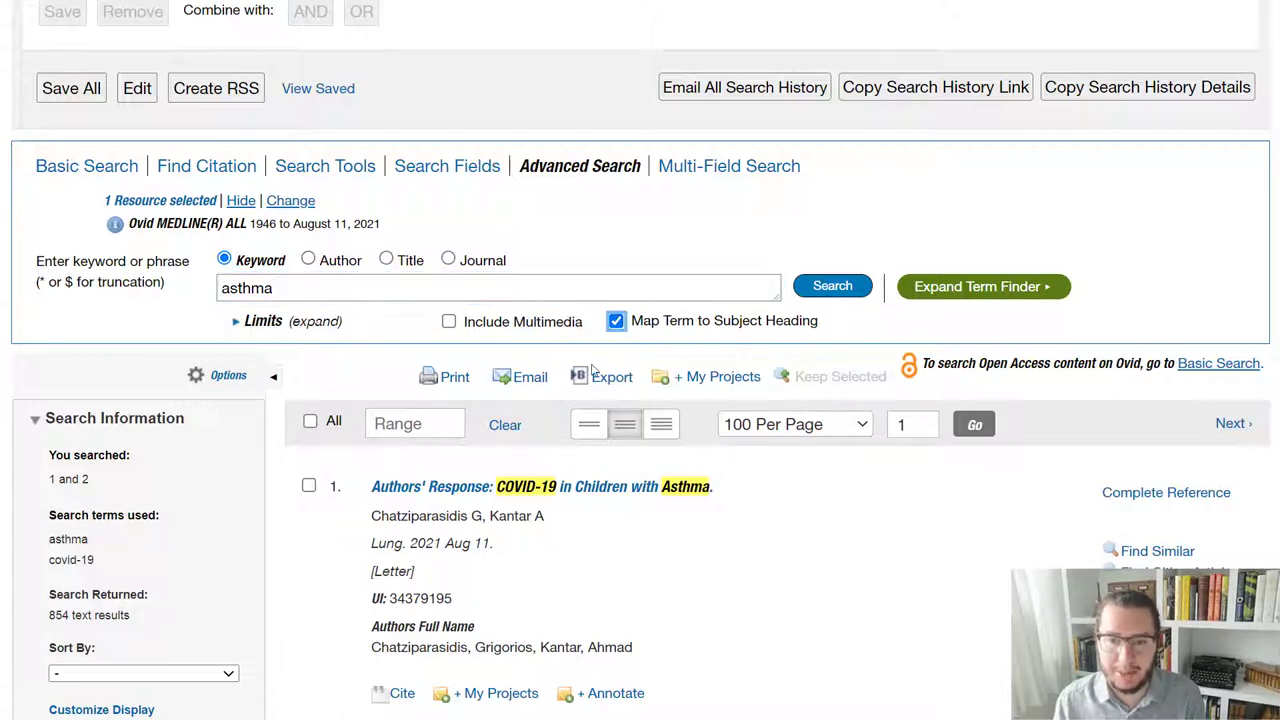
click(833, 287)
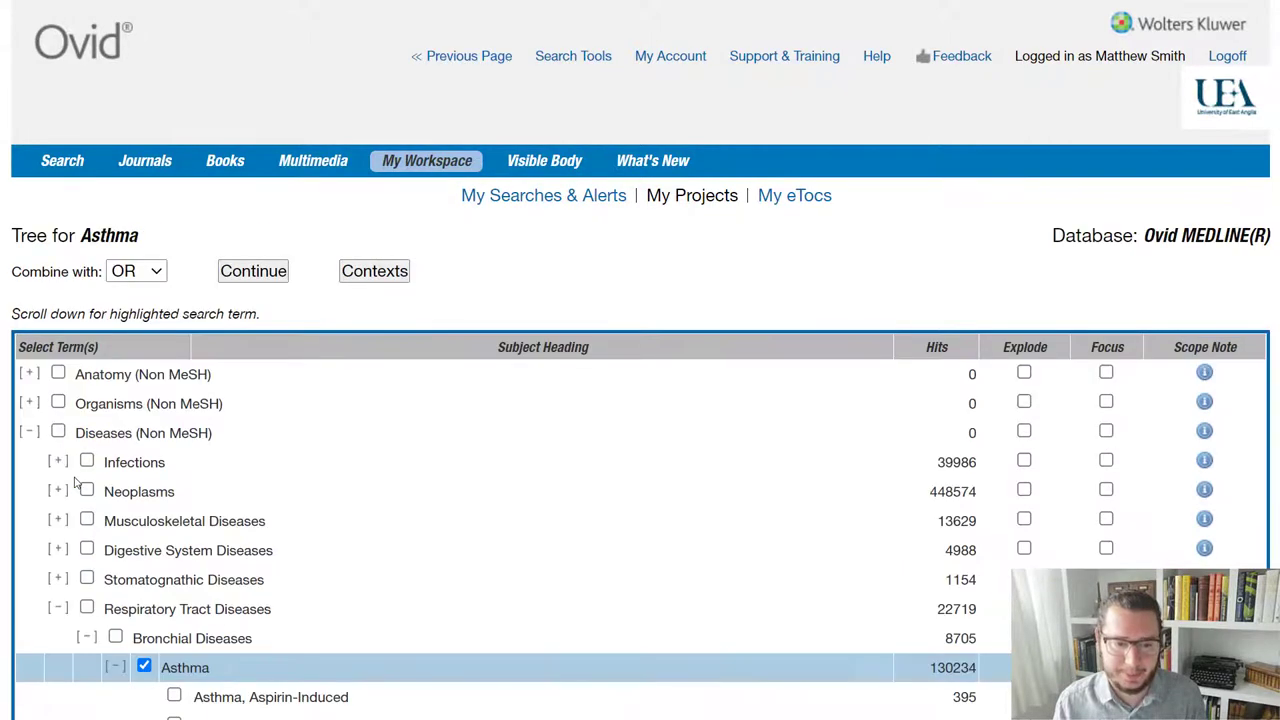
Try selecting only the narrower heading Asthma, Aspirin-Induced in the tree, and restore the selection to Asthma alone.
scroll(75, 483, down, 3)
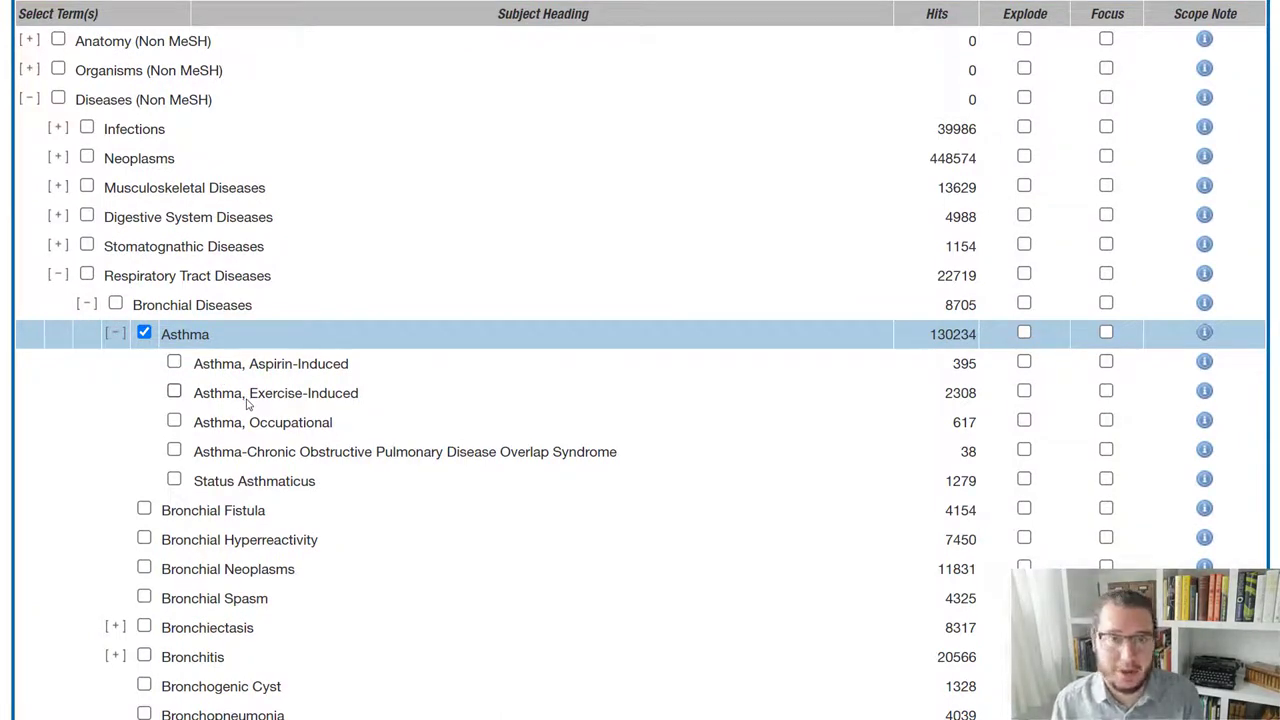
scroll(242, 412, up, 1)
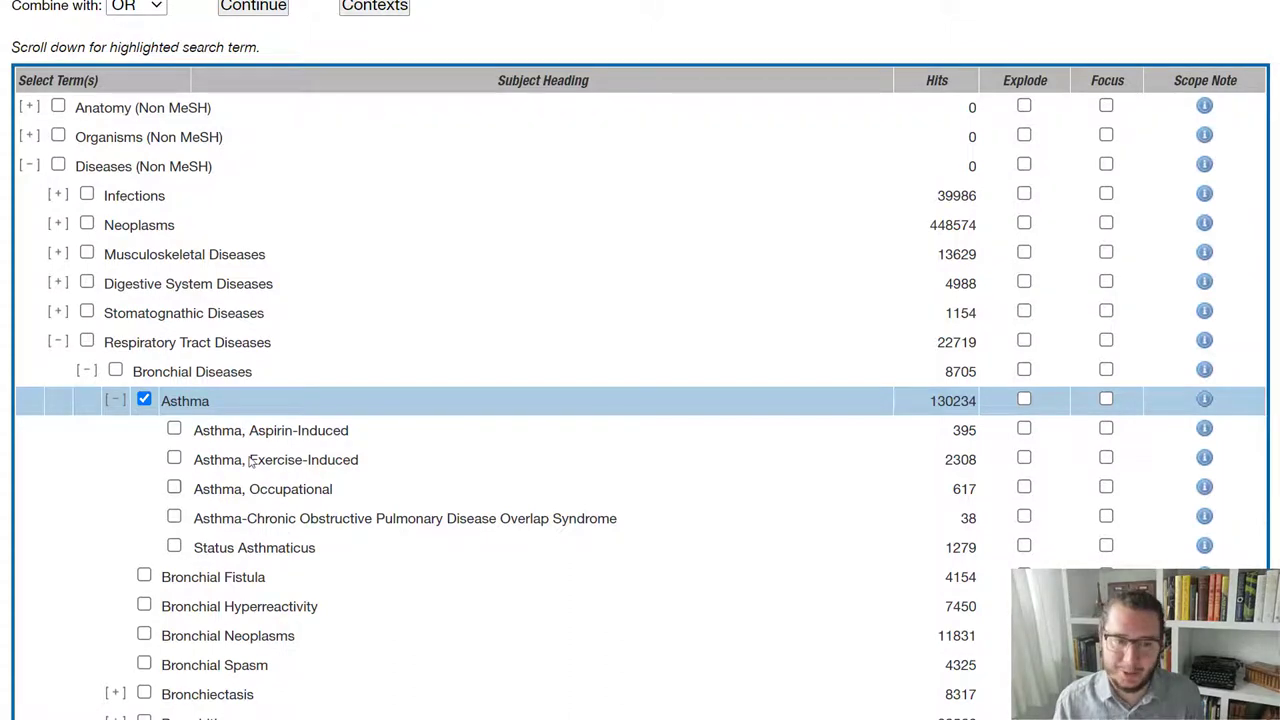
click(174, 429)
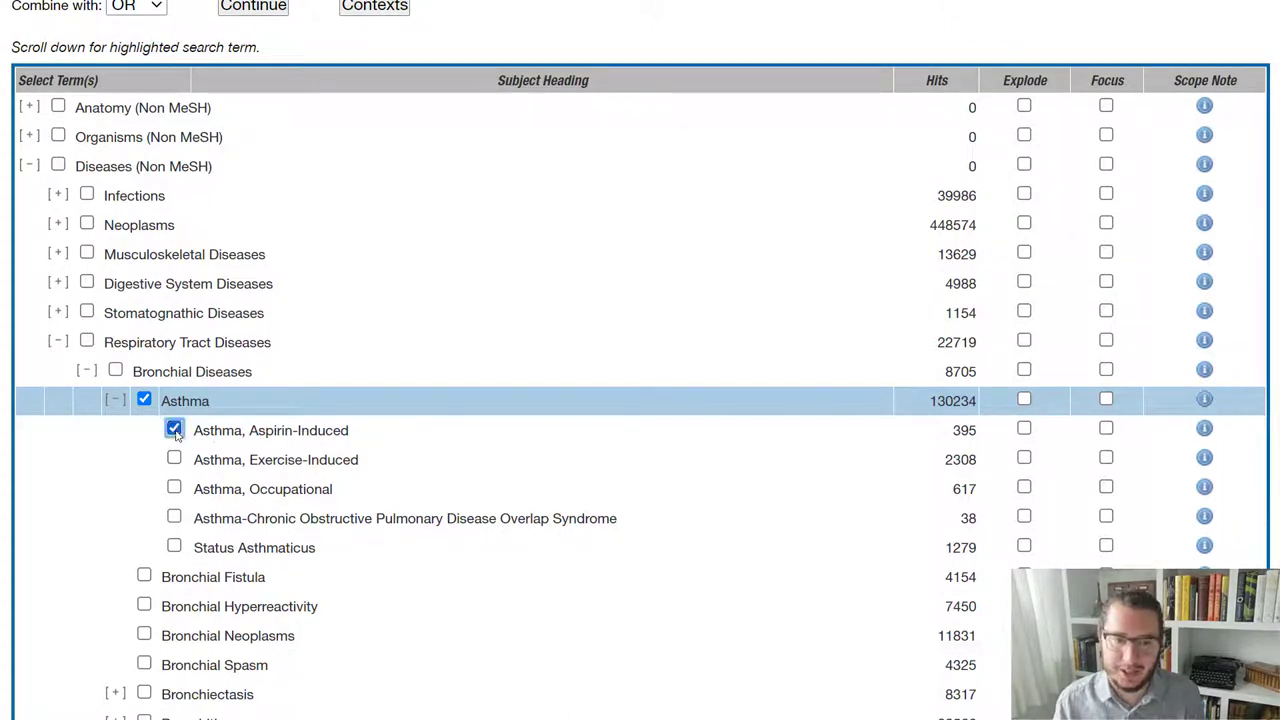
click(144, 399)
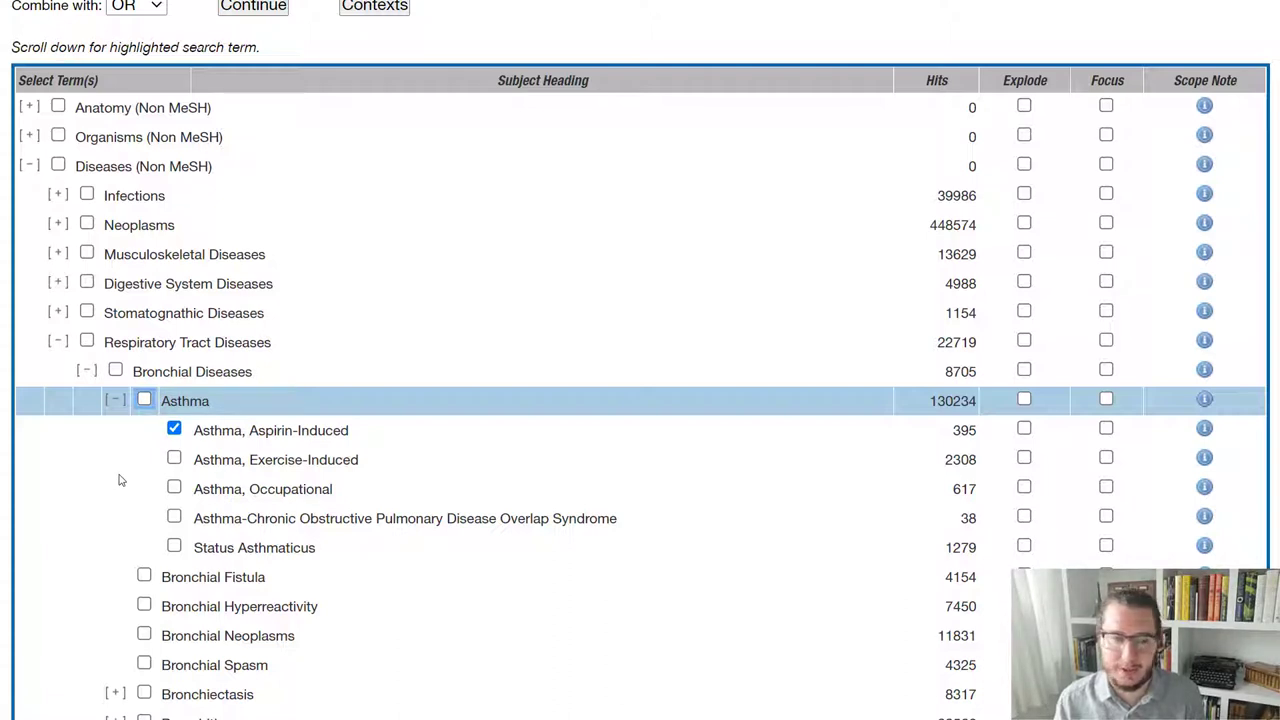
click(174, 429)
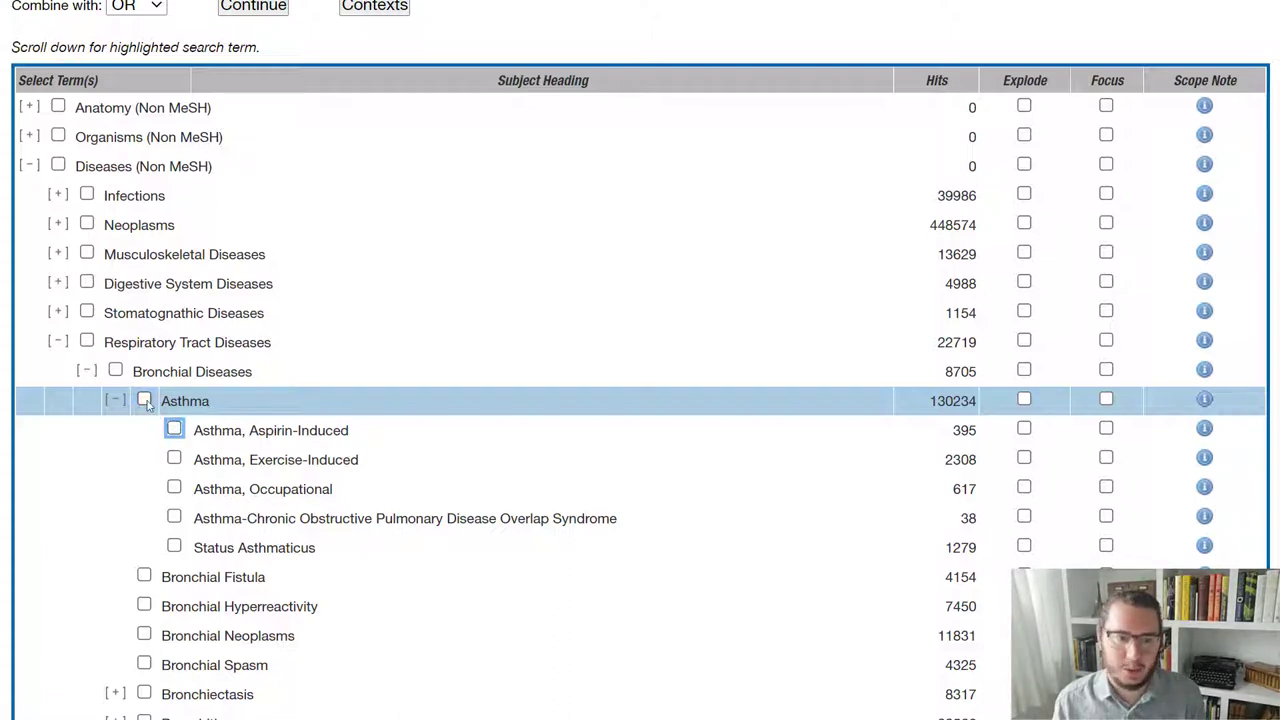
click(144, 399)
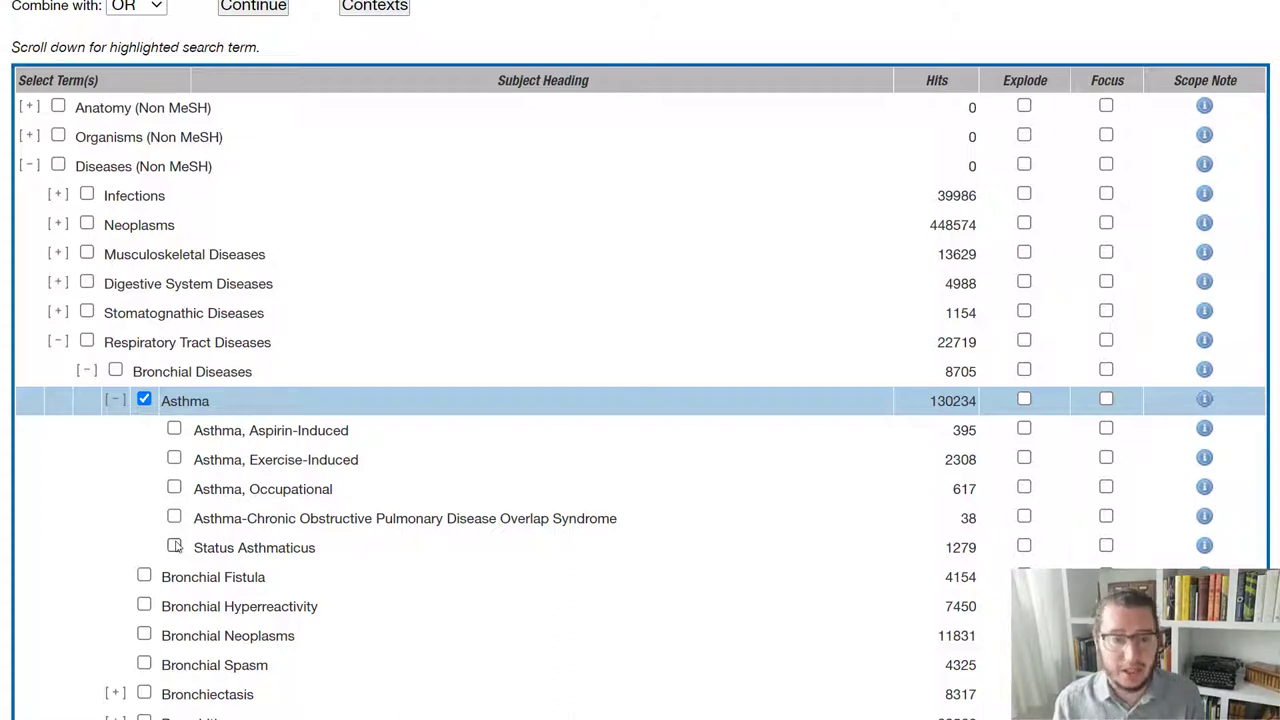
Try adding the narrower headings Asthma, Aspirin-Induced, Asthma, Exercise-Induced and Asthma, Occupational to the selection, and clear them again.
click(174, 428)
click(174, 457)
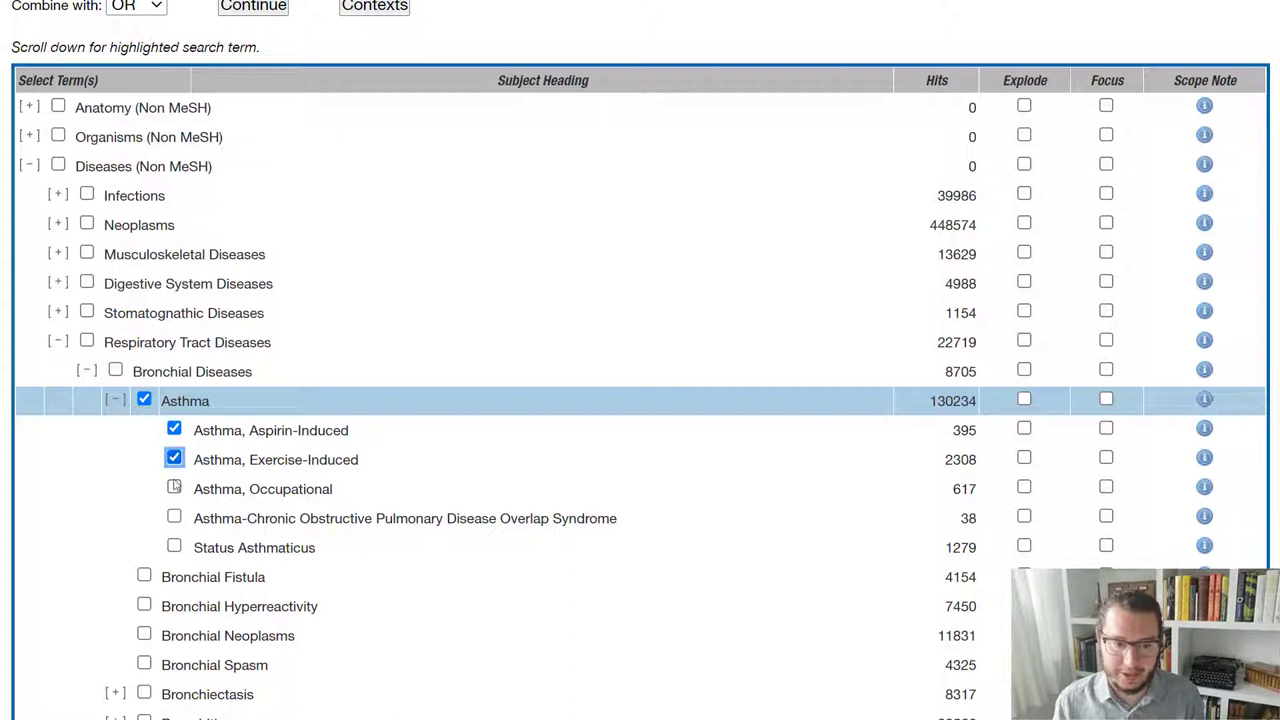
click(174, 487)
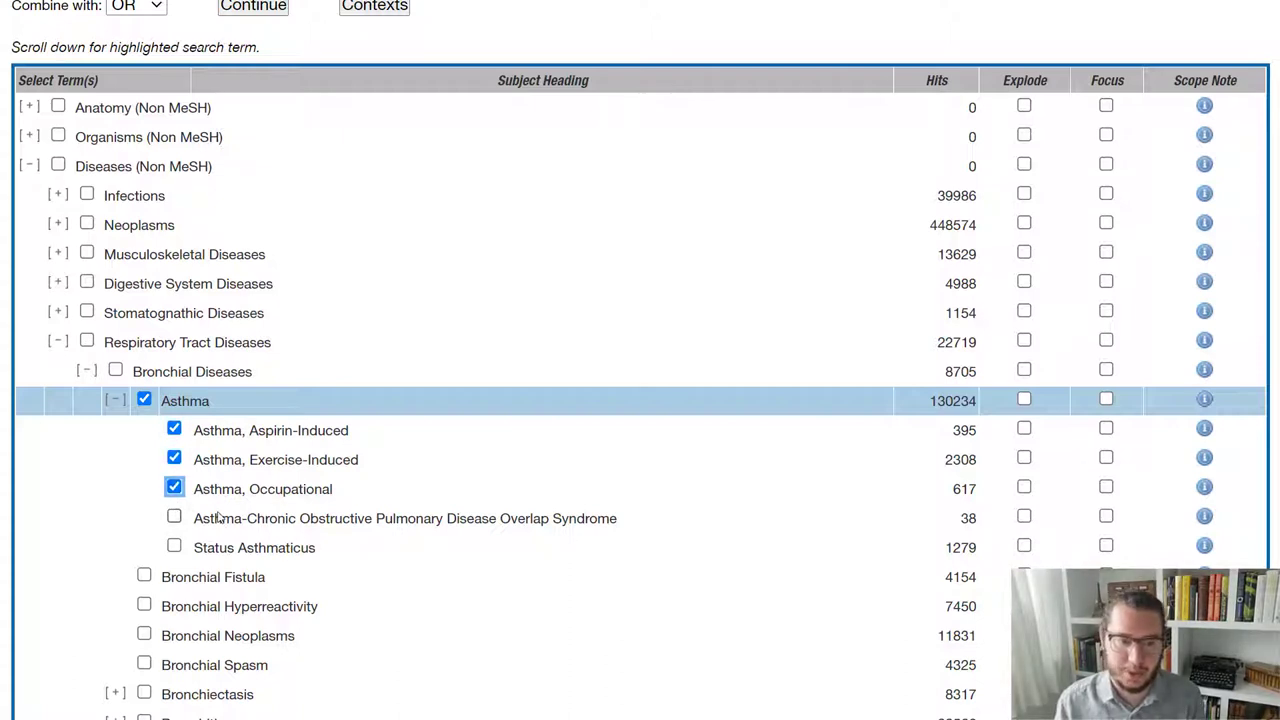
click(174, 487)
click(174, 428)
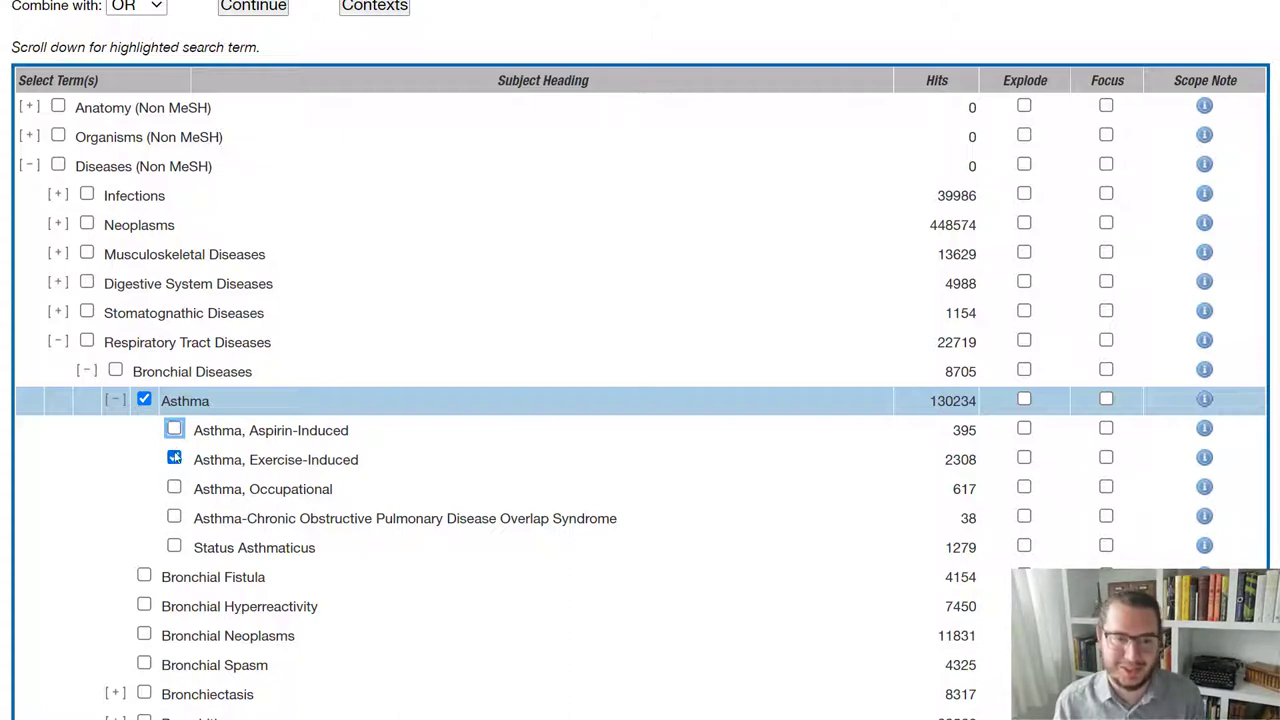
click(174, 458)
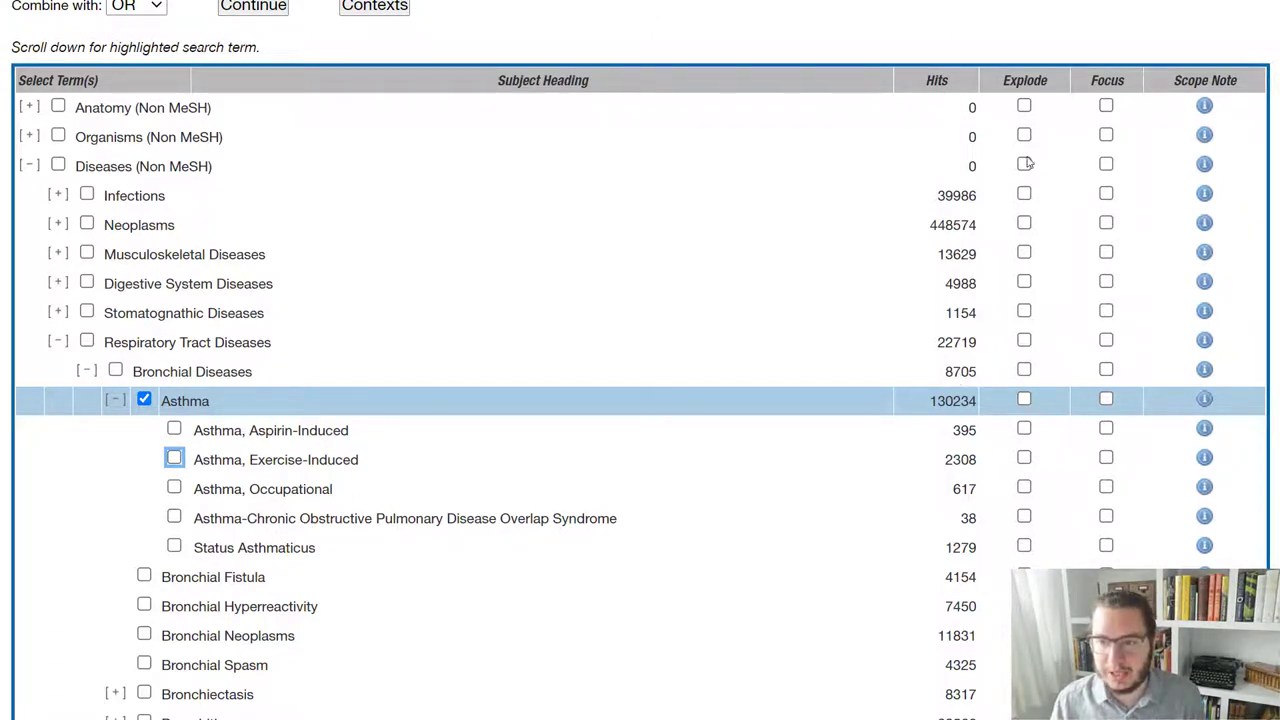
Explode the selected Asthma subject heading to include its narrower terms and continue to its subheadings.
drag(1003, 77, 1044, 75)
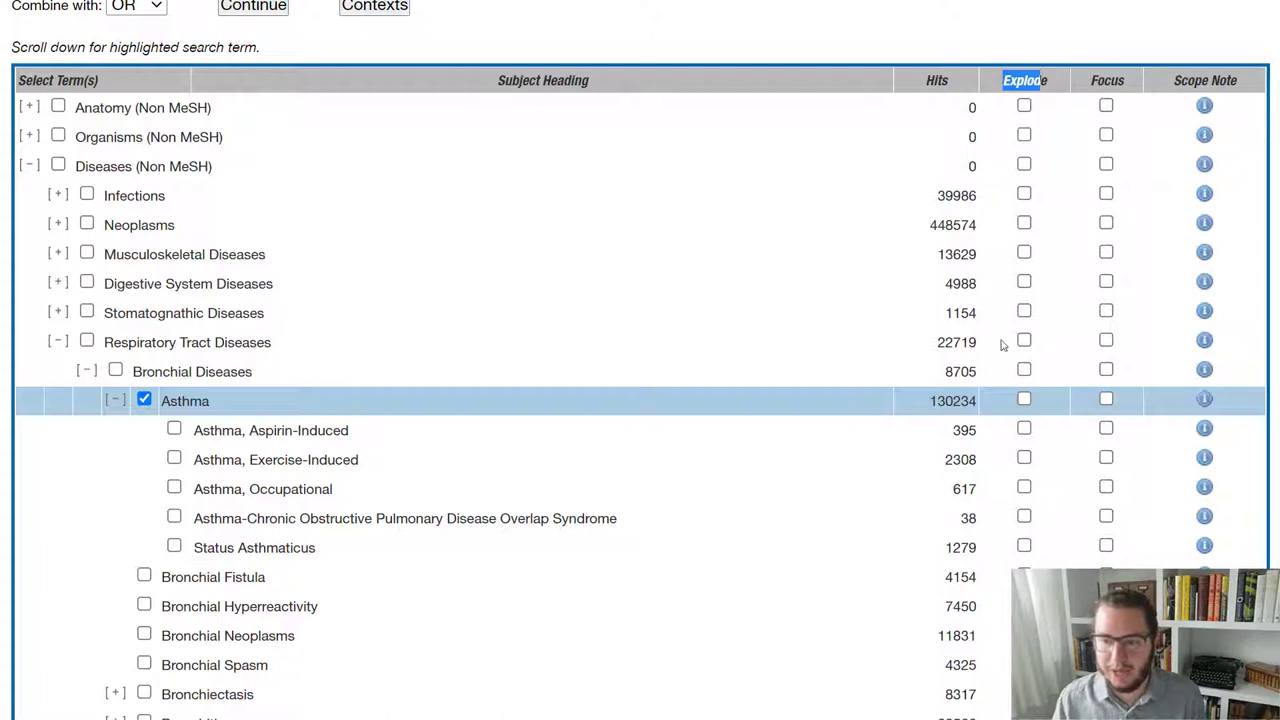
click(1024, 400)
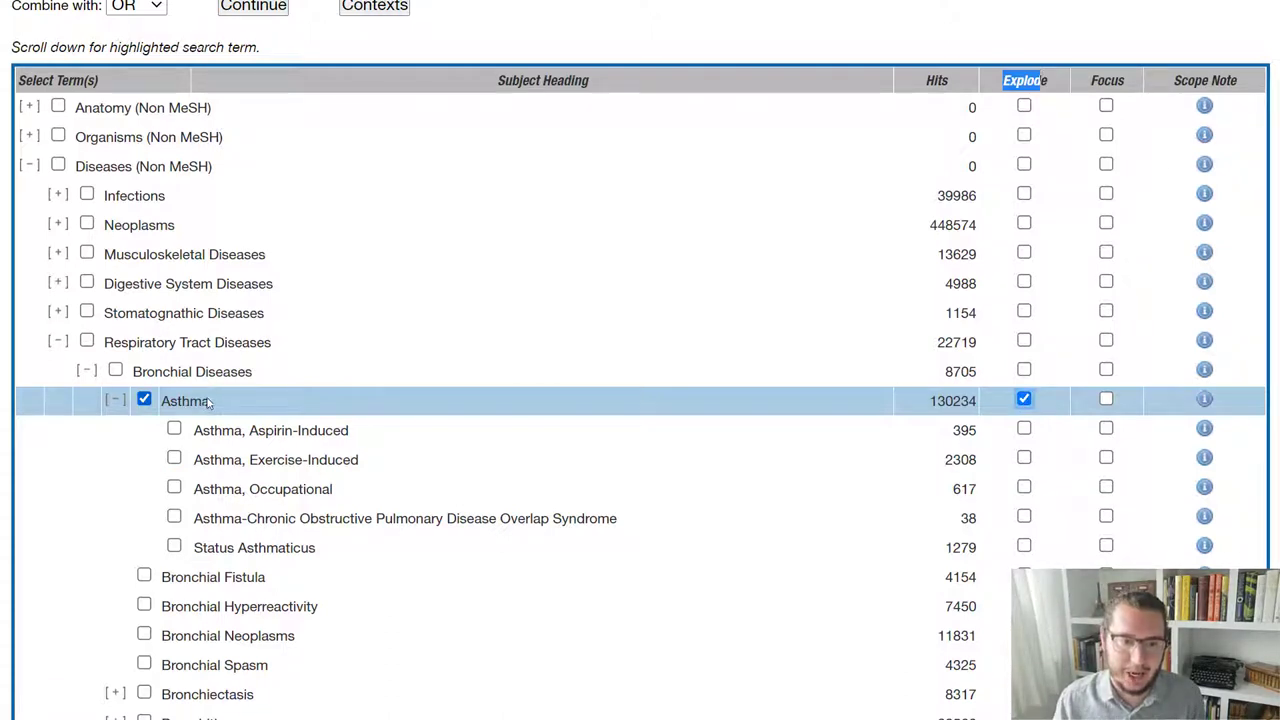
drag(212, 401, 168, 404)
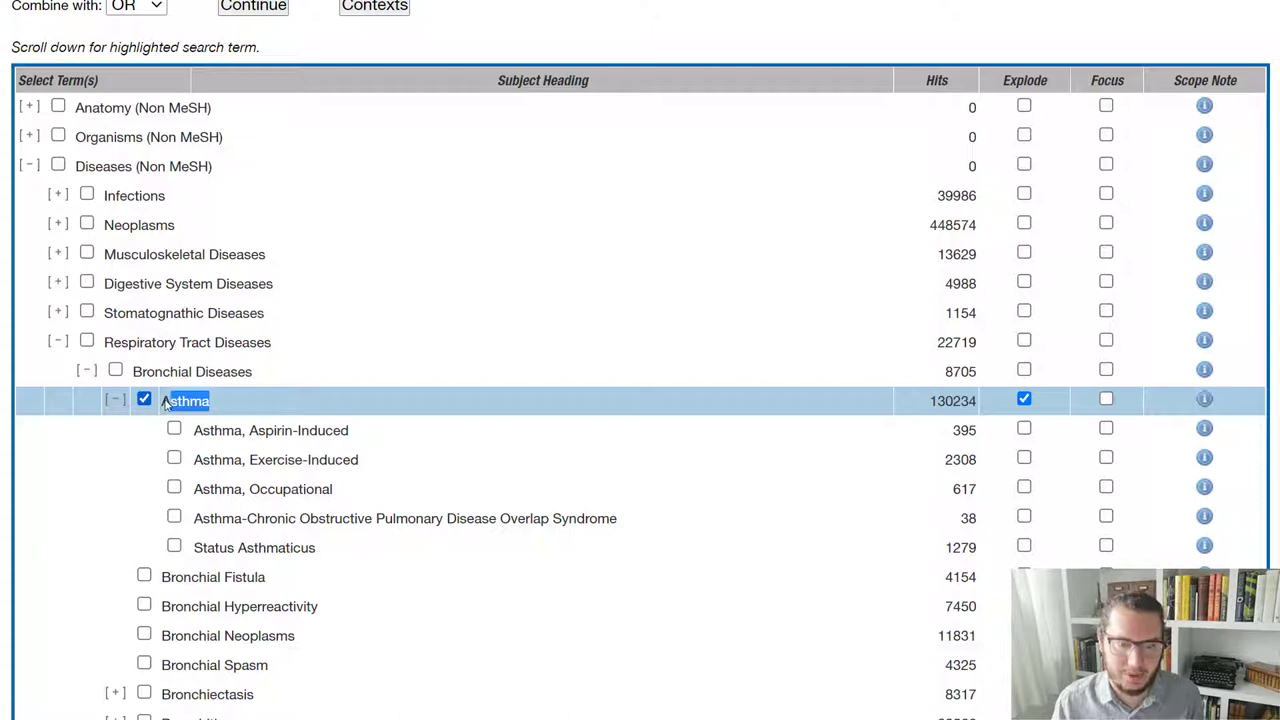
click(168, 402)
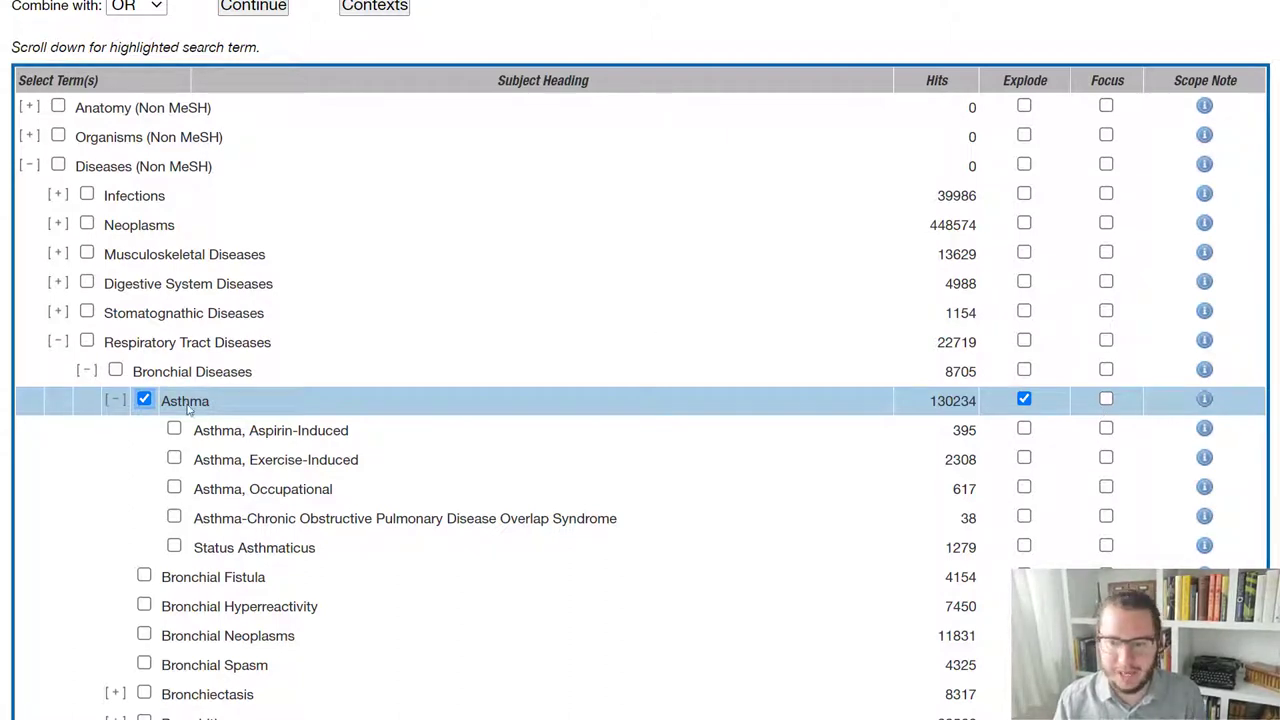
scroll(723, 402, up, 2)
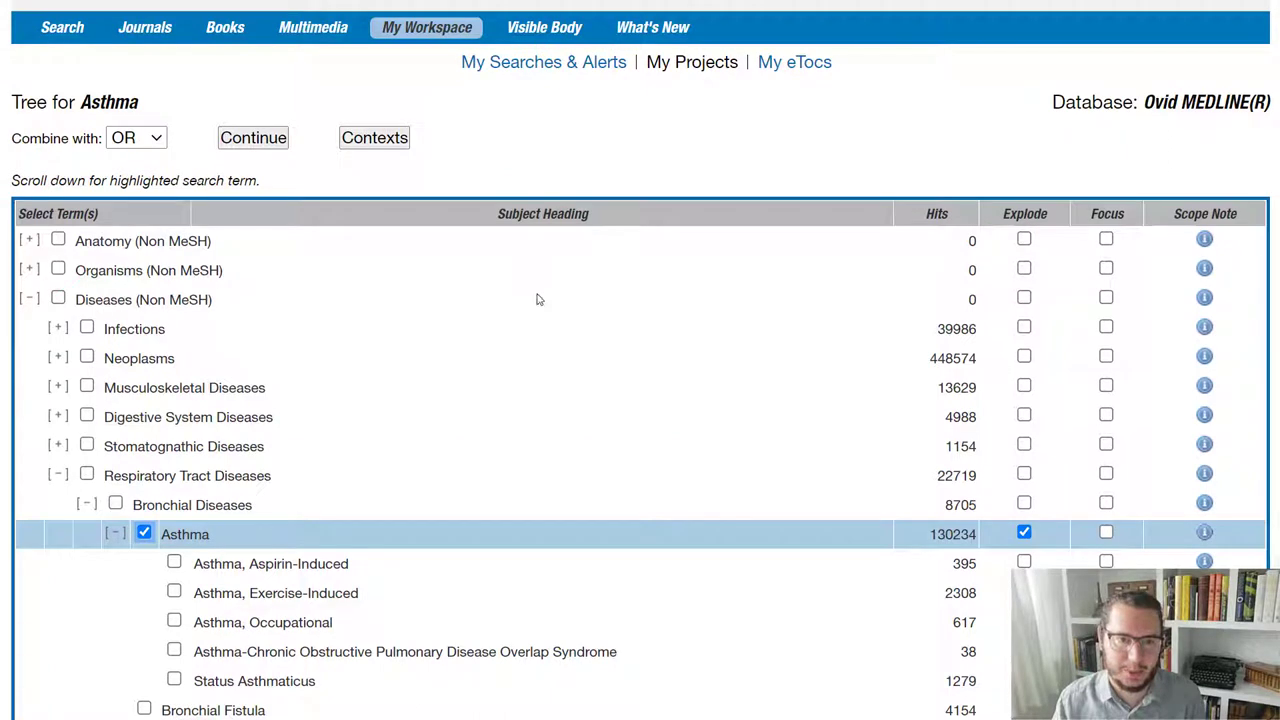
click(281, 144)
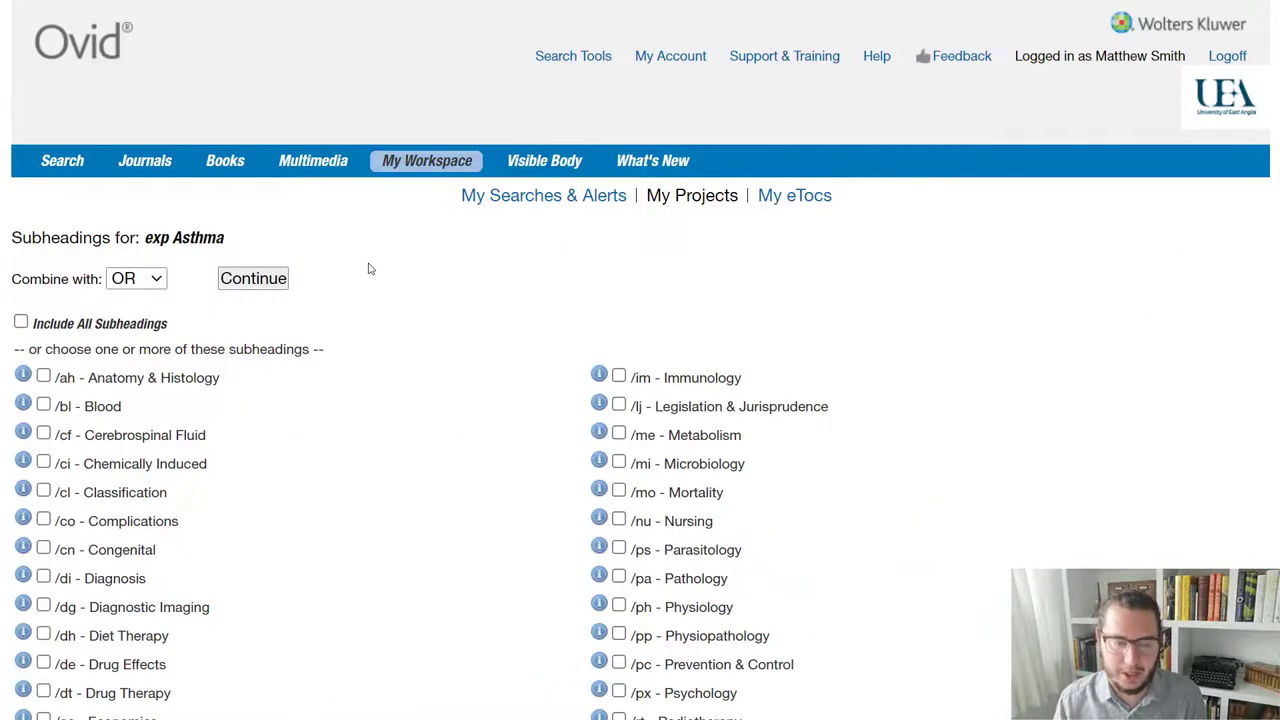
Look through the subheadings for exp Asthma and run the search without restricting it to any subheading.
scroll(369, 268, down, 2)
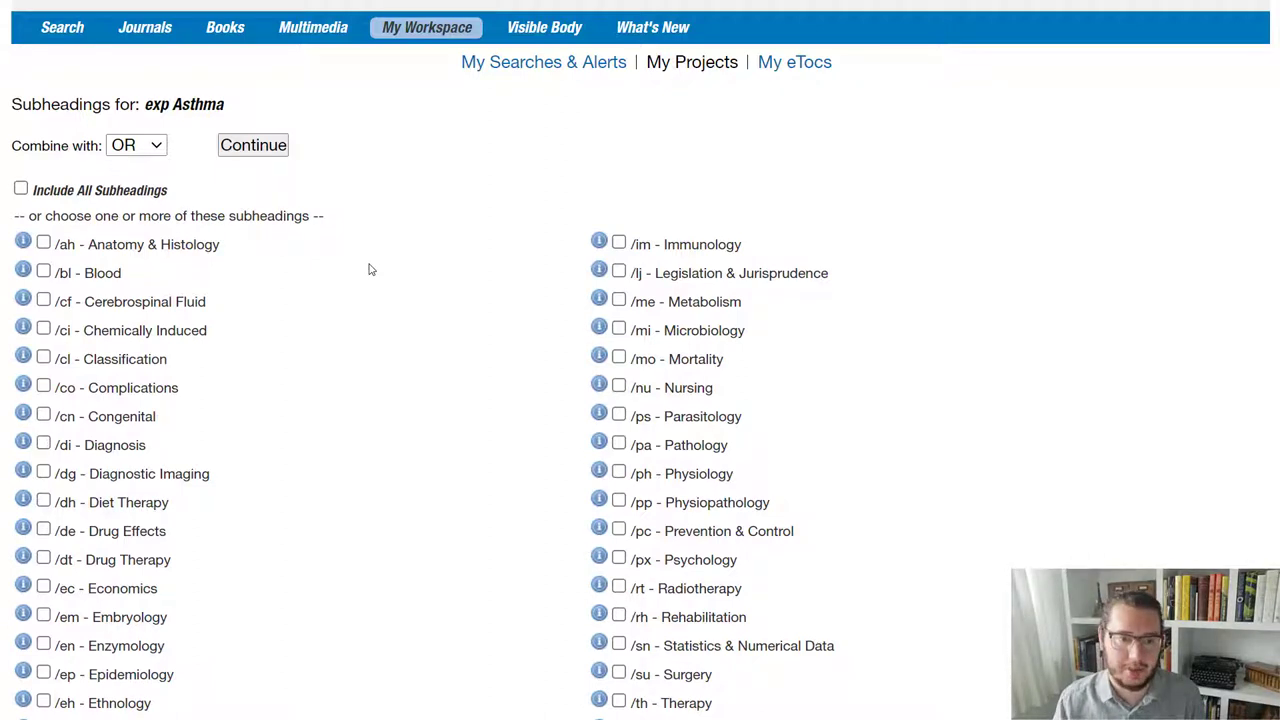
scroll(369, 268, down, 1)
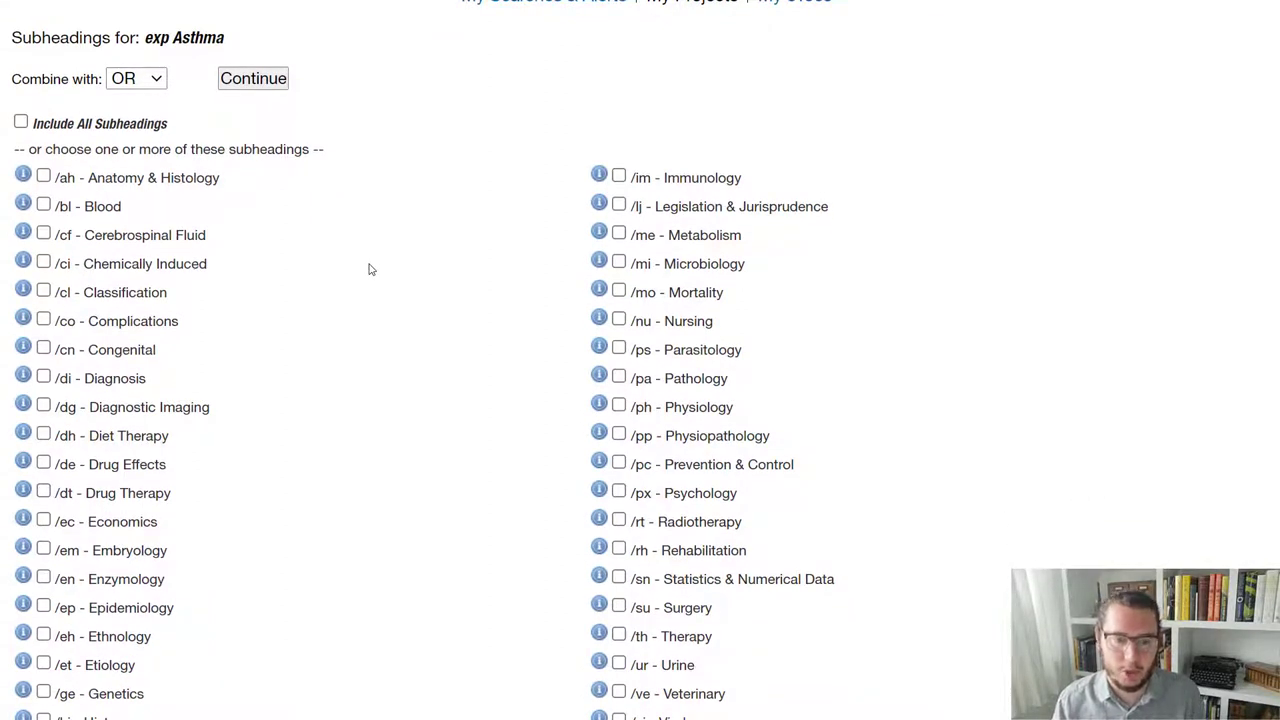
scroll(369, 268, down, 1)
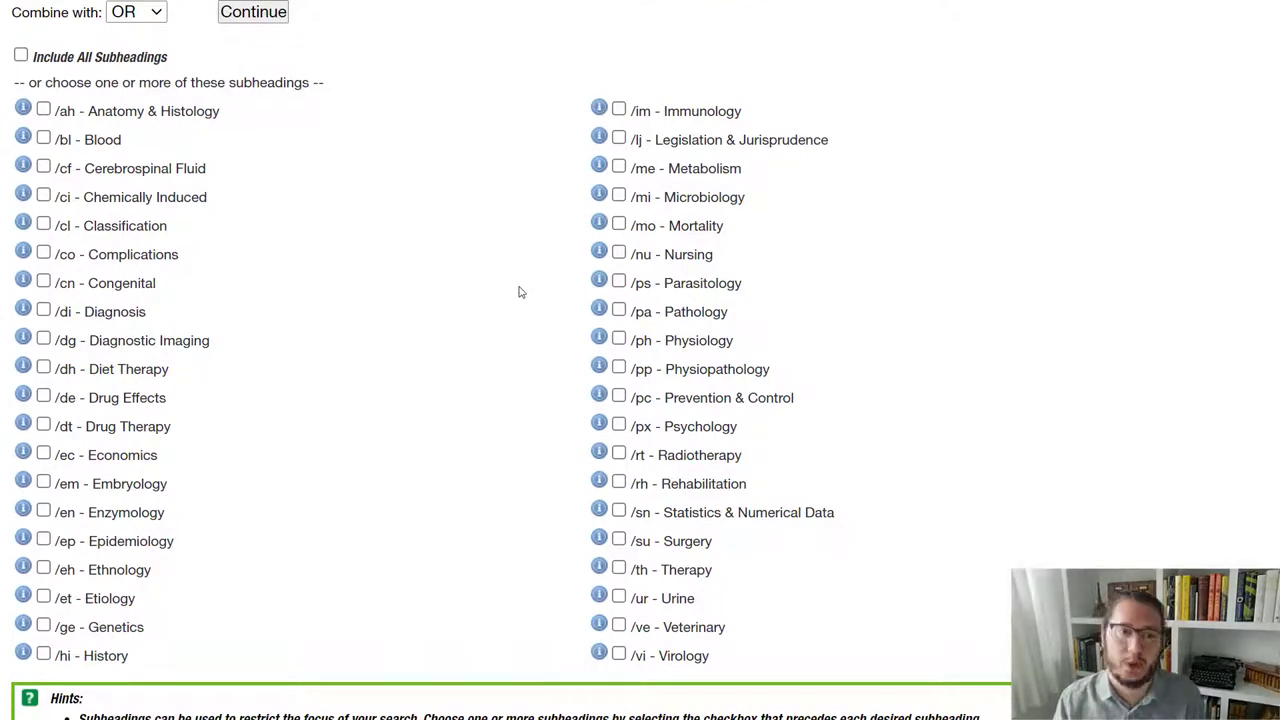
scroll(519, 292, up, 1)
scroll(519, 292, up, 2)
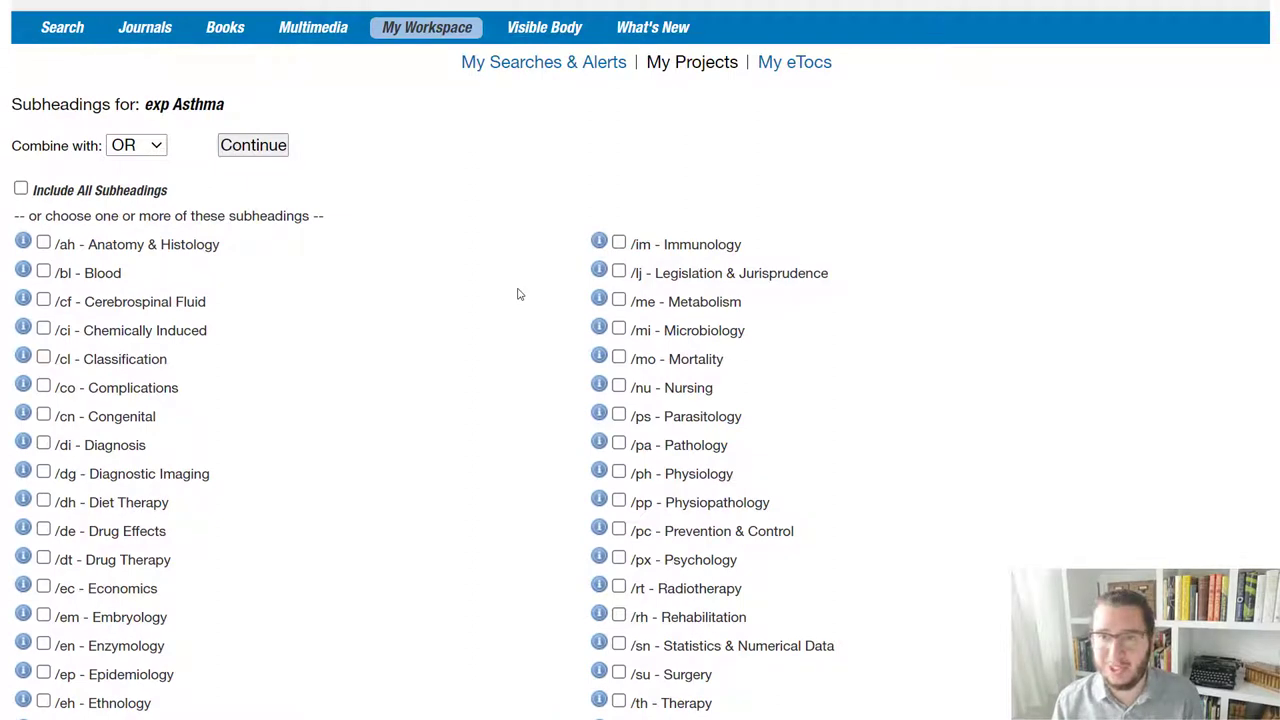
click(272, 153)
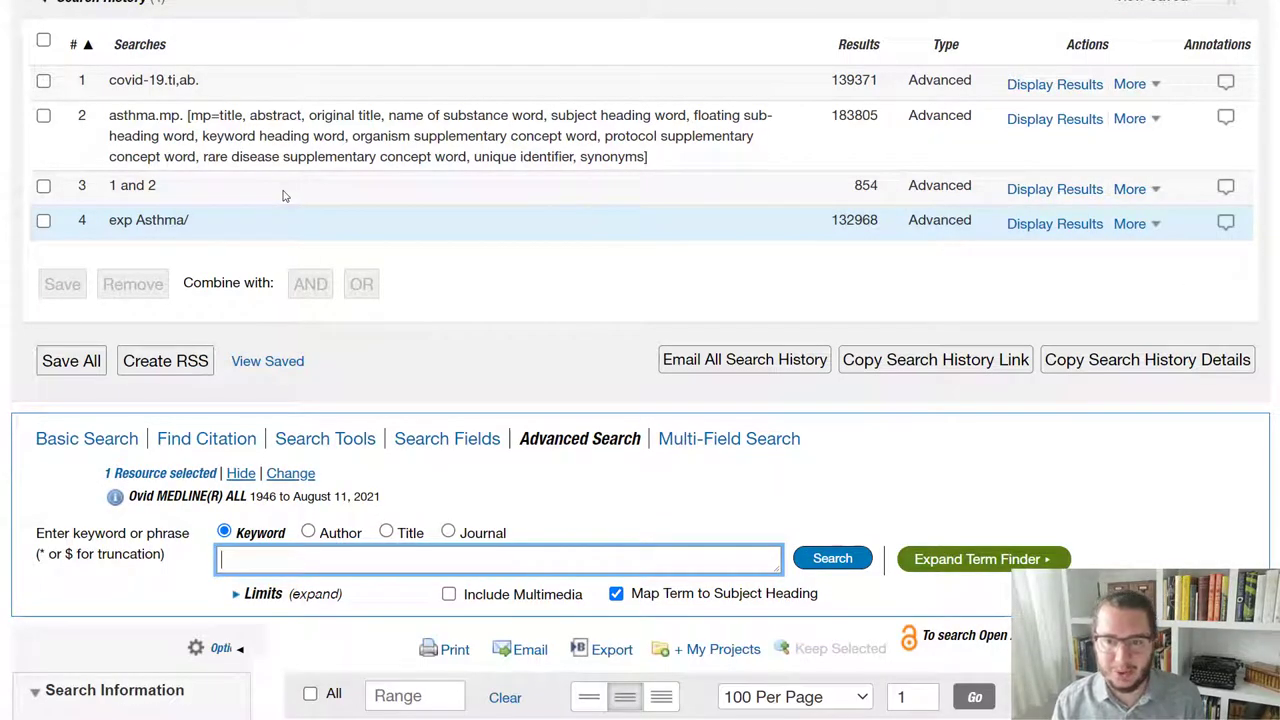
Compare the result counts of the exp Asthma/ and asthma keyword searches, and browse the exp Asthma/ results.
drag(829, 220, 882, 221)
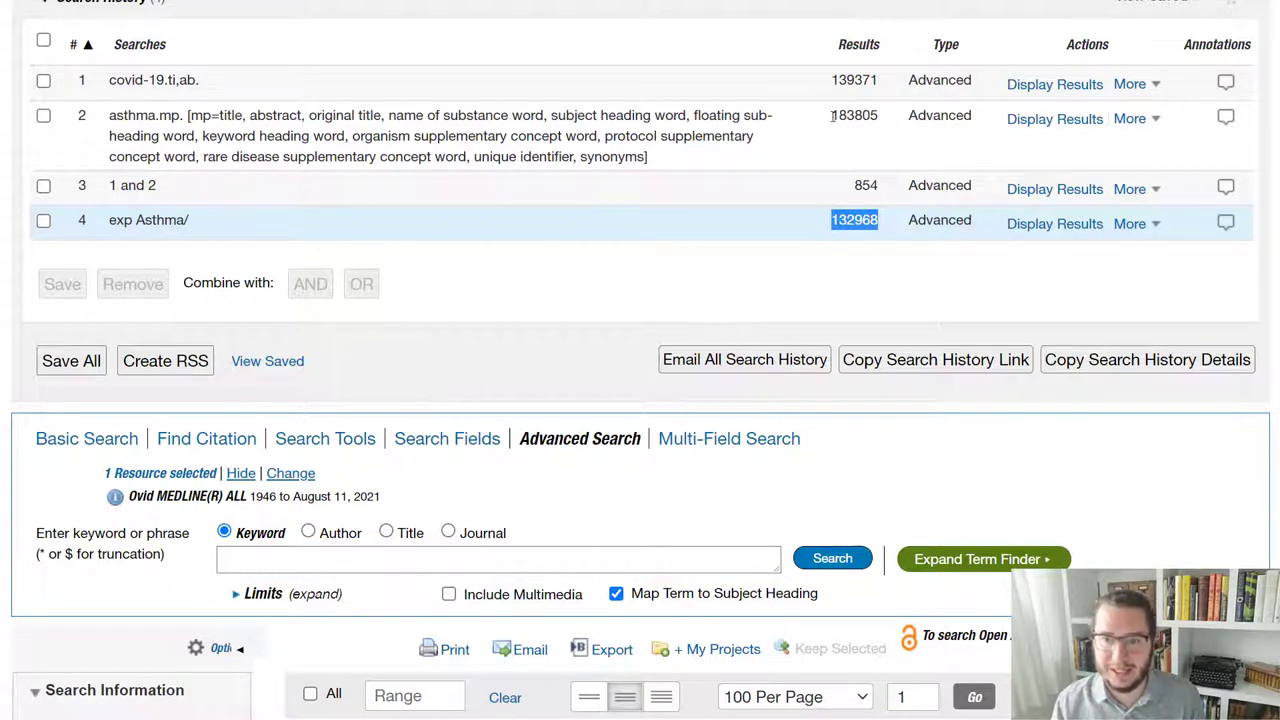
drag(830, 115, 880, 115)
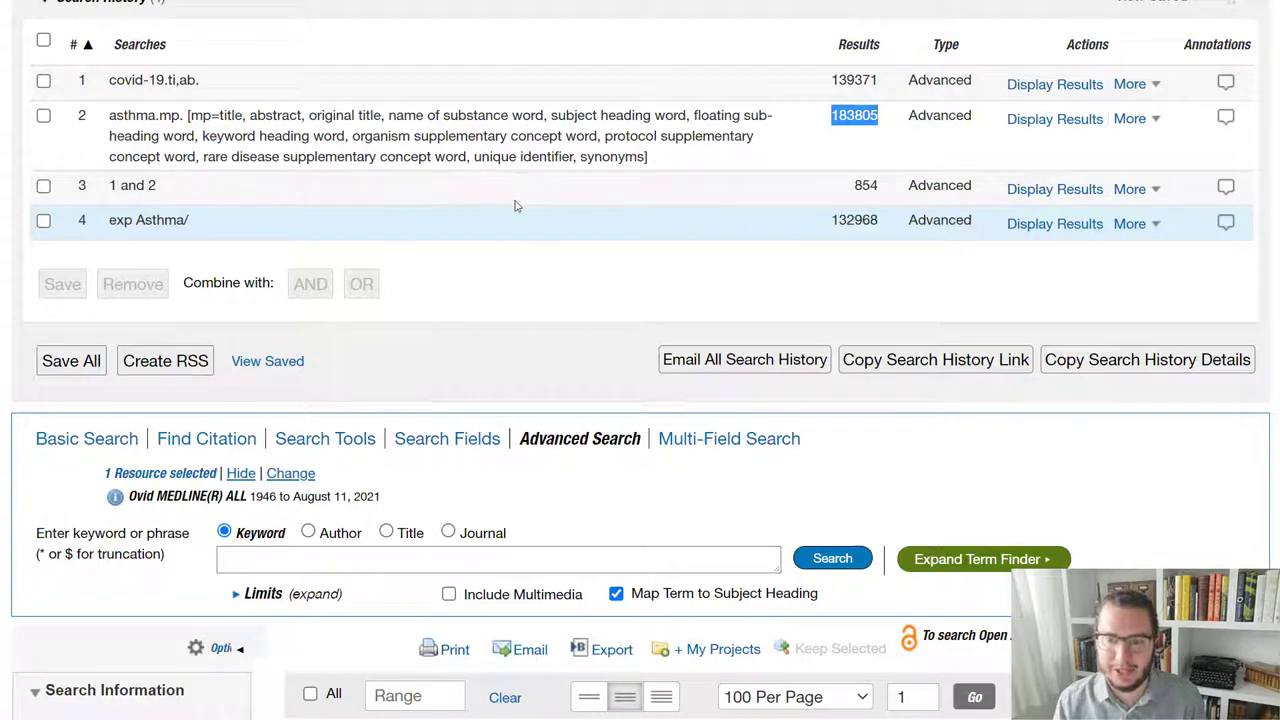
scroll(538, 218, down, 1)
scroll(537, 218, down, 8)
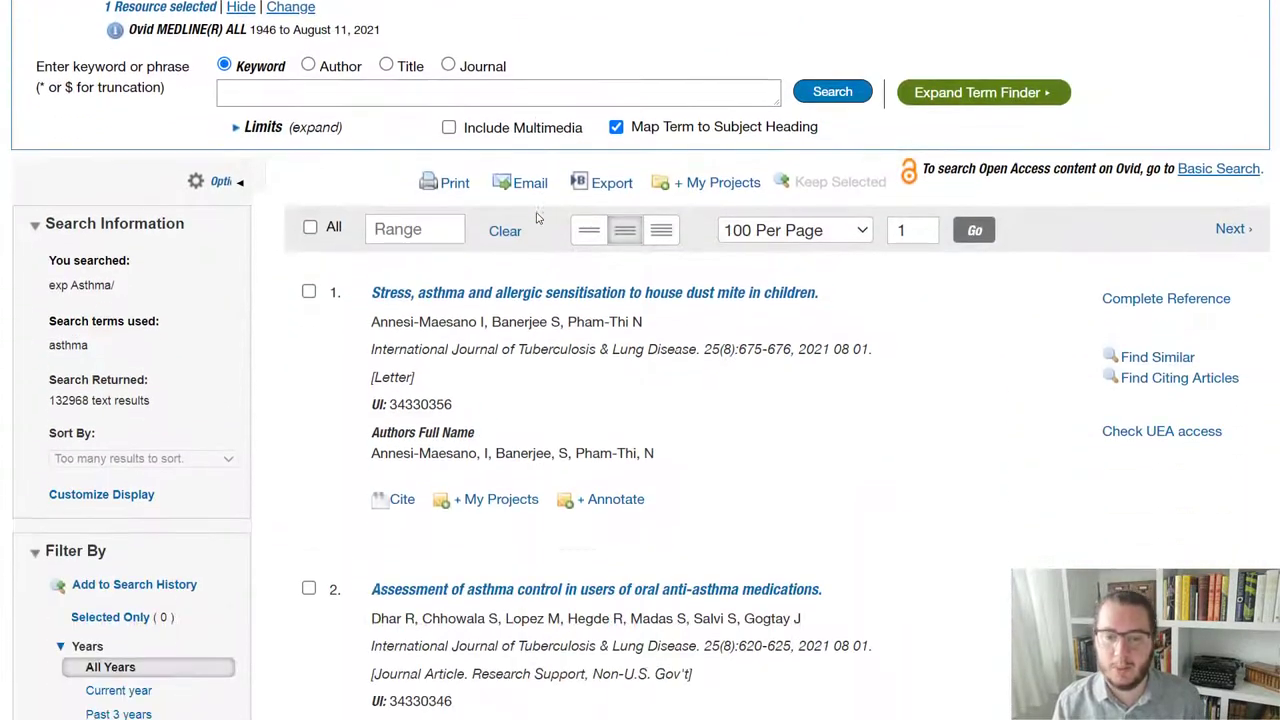
scroll(537, 218, down, 9)
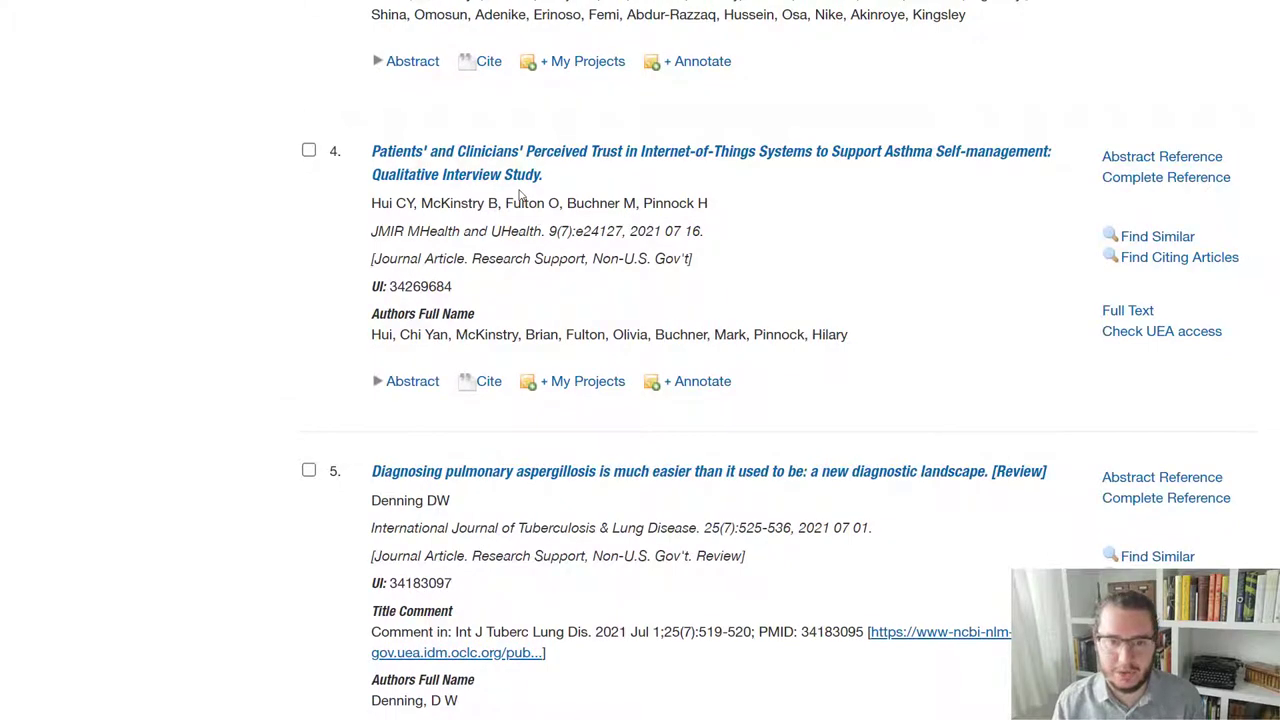
Open the record on trust in Internet-of-Things systems for asthma self-management, examine its MeSH Subject Headings, and return to the search history.
click(515, 178)
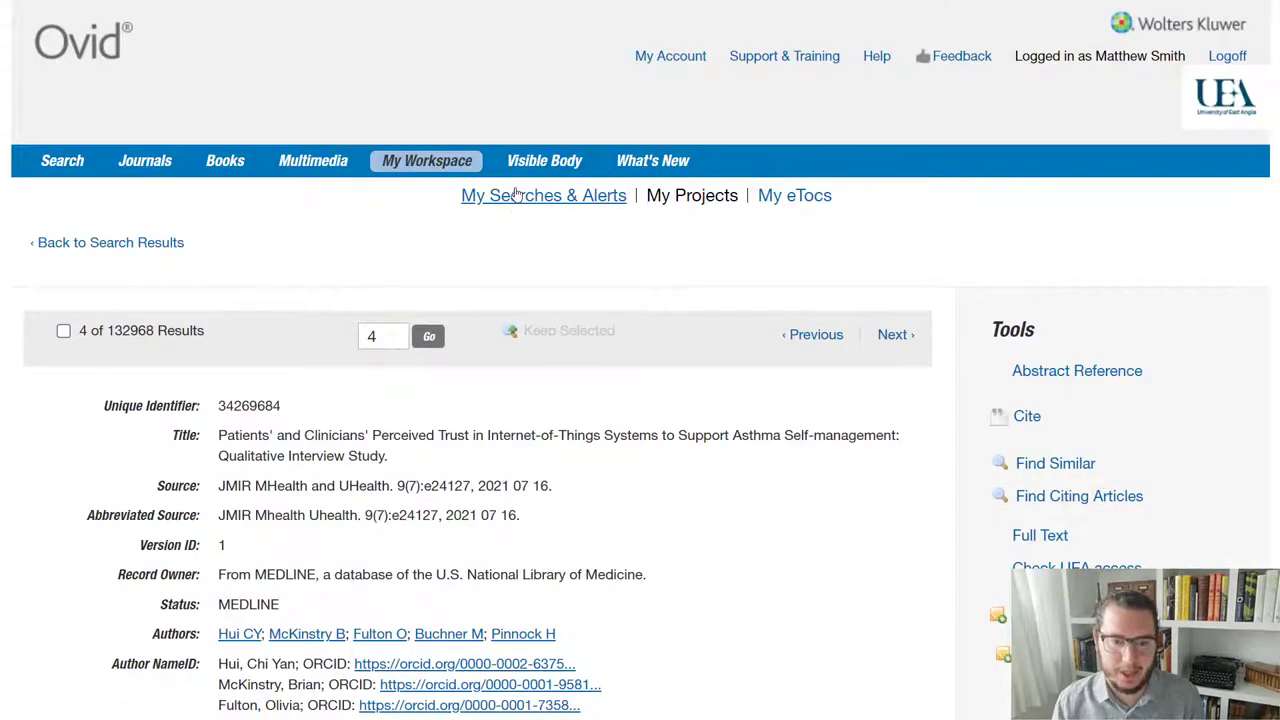
scroll(515, 193, down, 9)
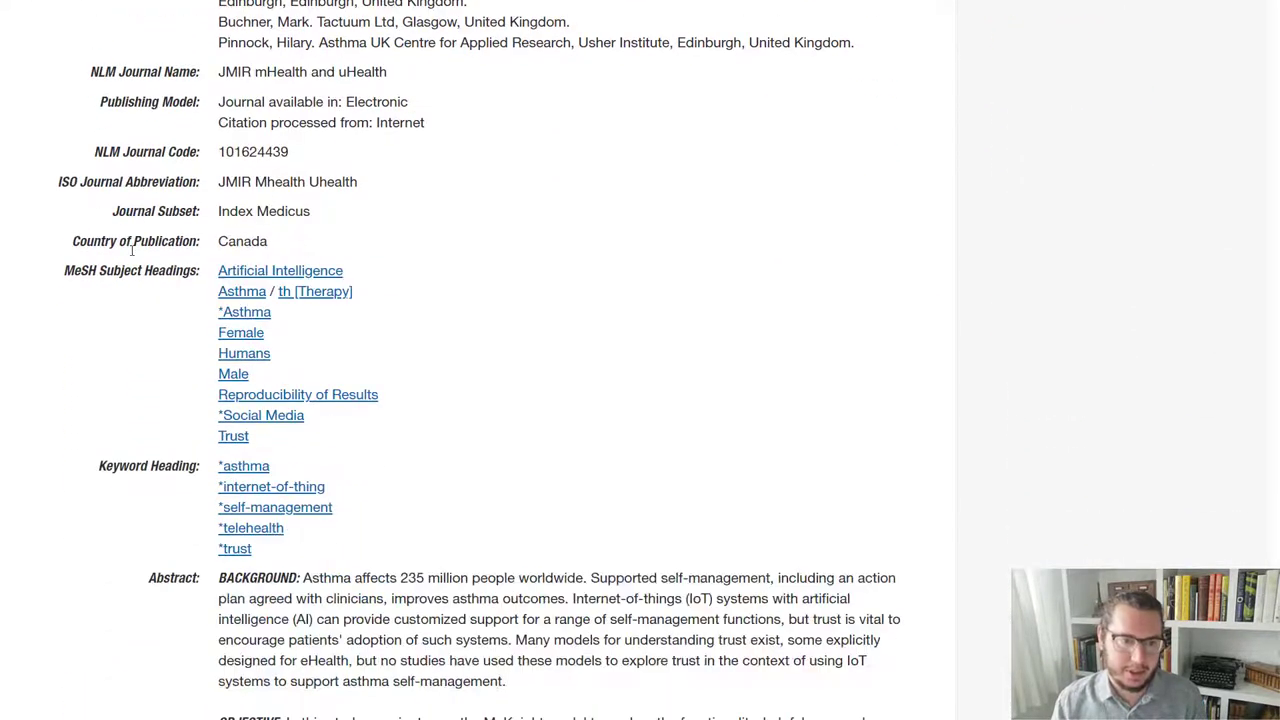
drag(66, 270, 200, 263)
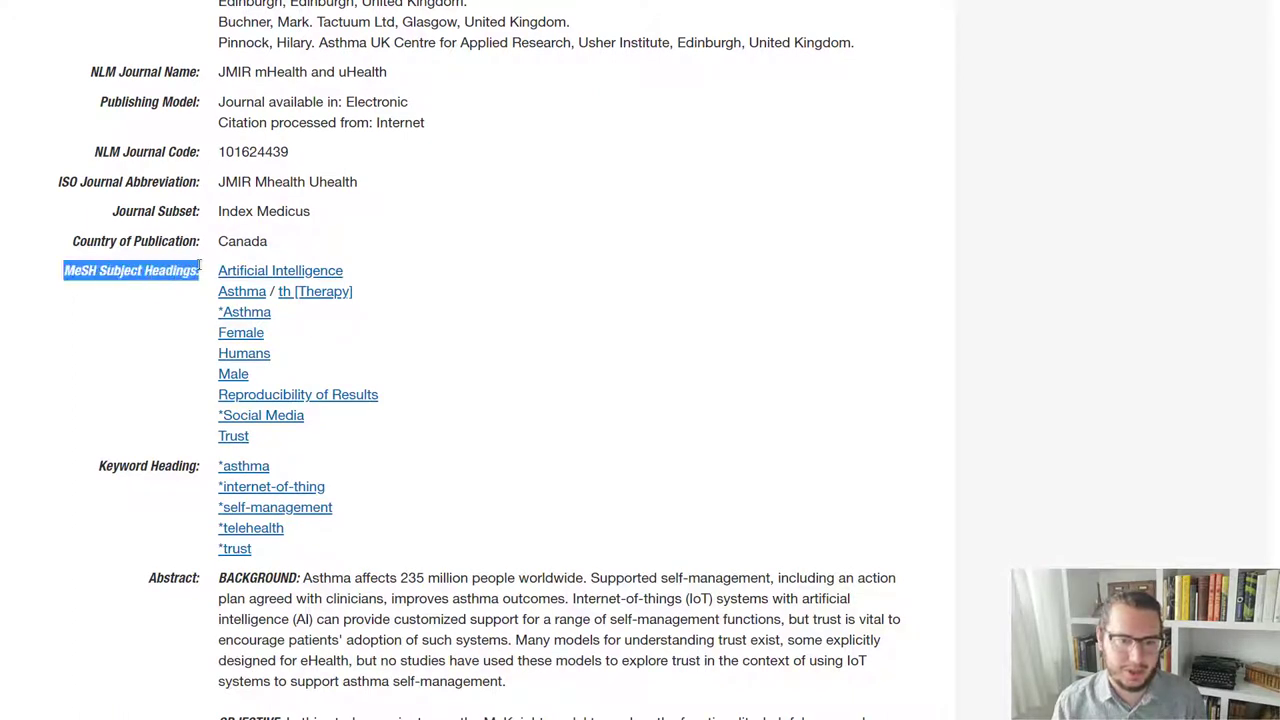
drag(272, 312, 217, 312)
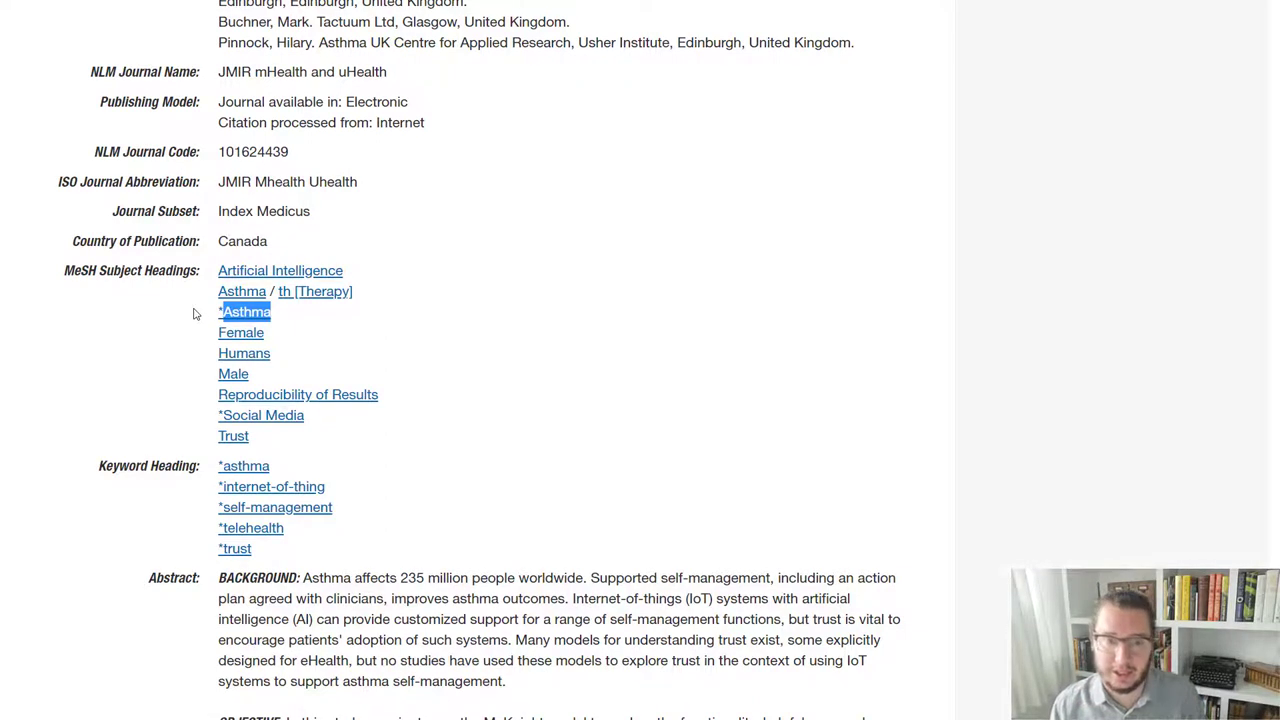
click(177, 315)
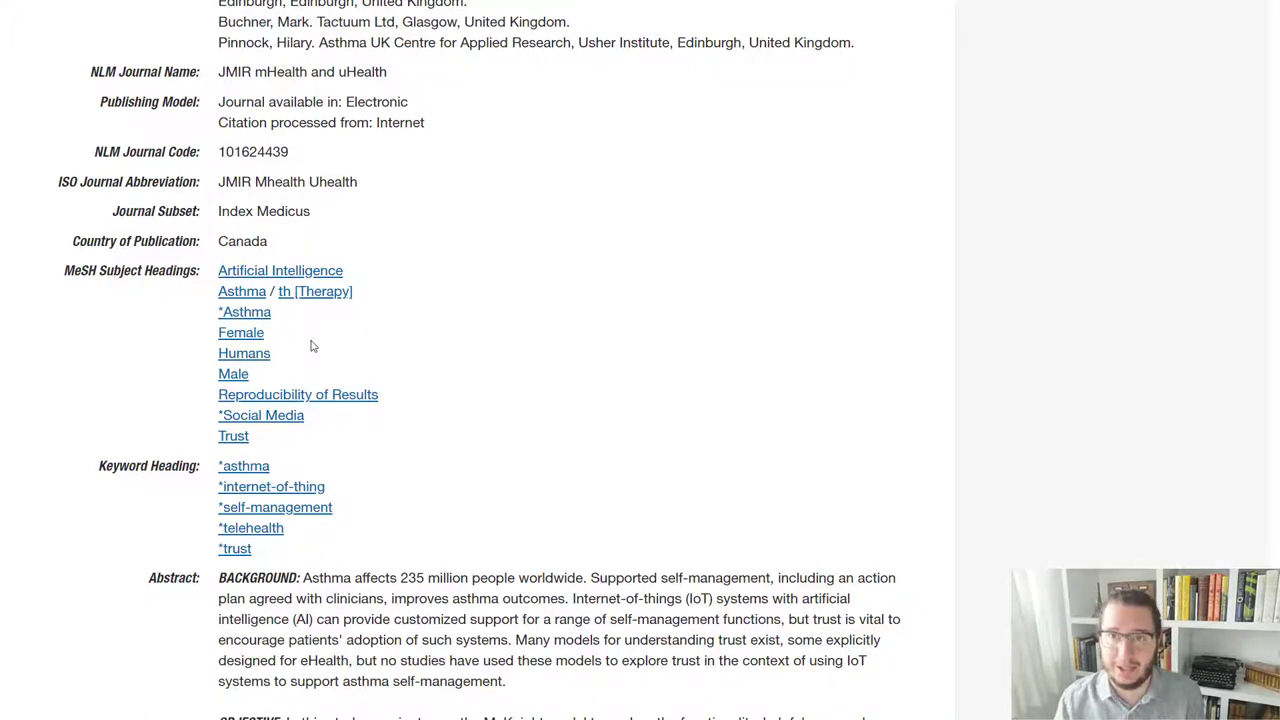
scroll(310, 346, up, 3)
scroll(310, 356, up, 2)
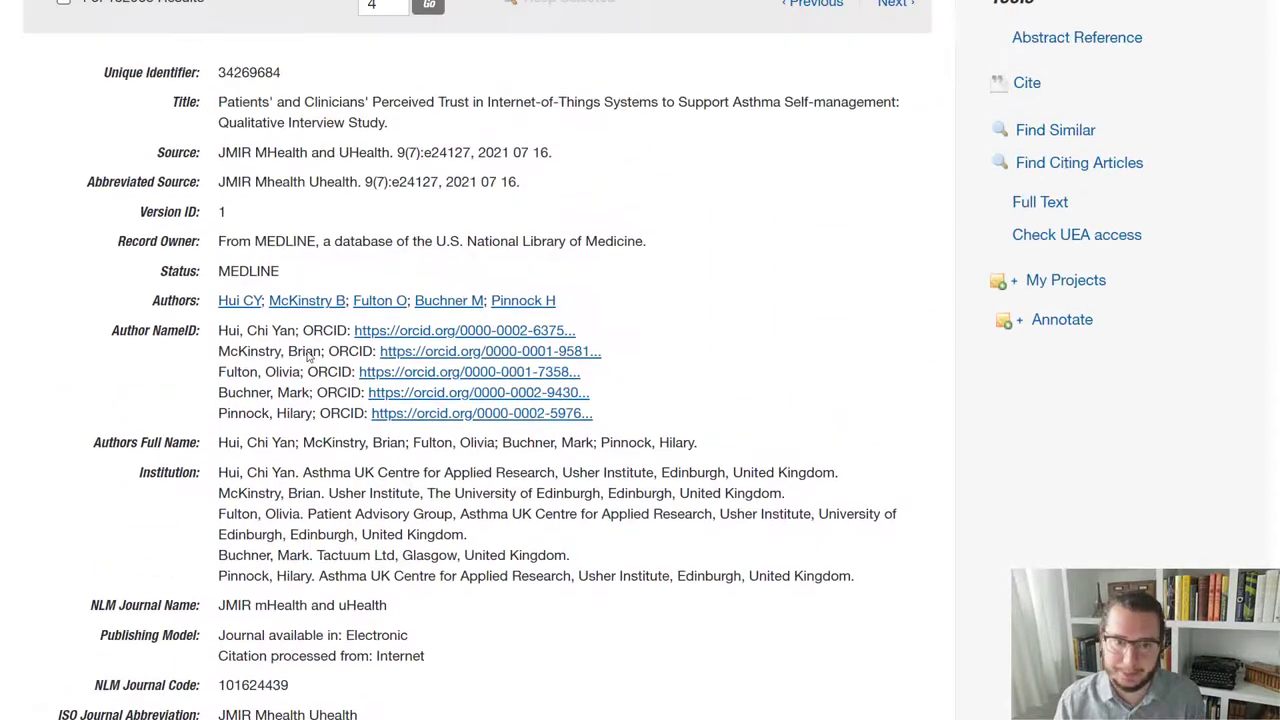
key(alt+Left)
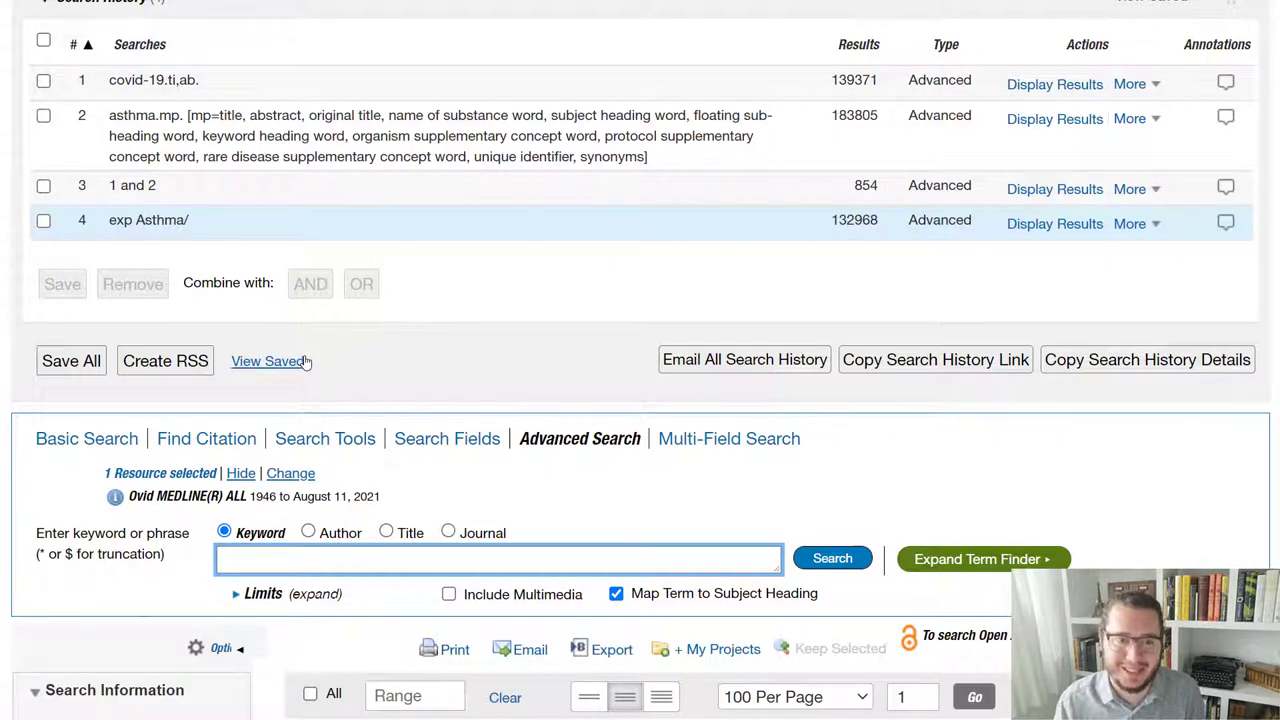
Combine search lines 2 (asthma keyword) and 4 (exp Asthma/) with OR.
scroll(305, 361, up, 1)
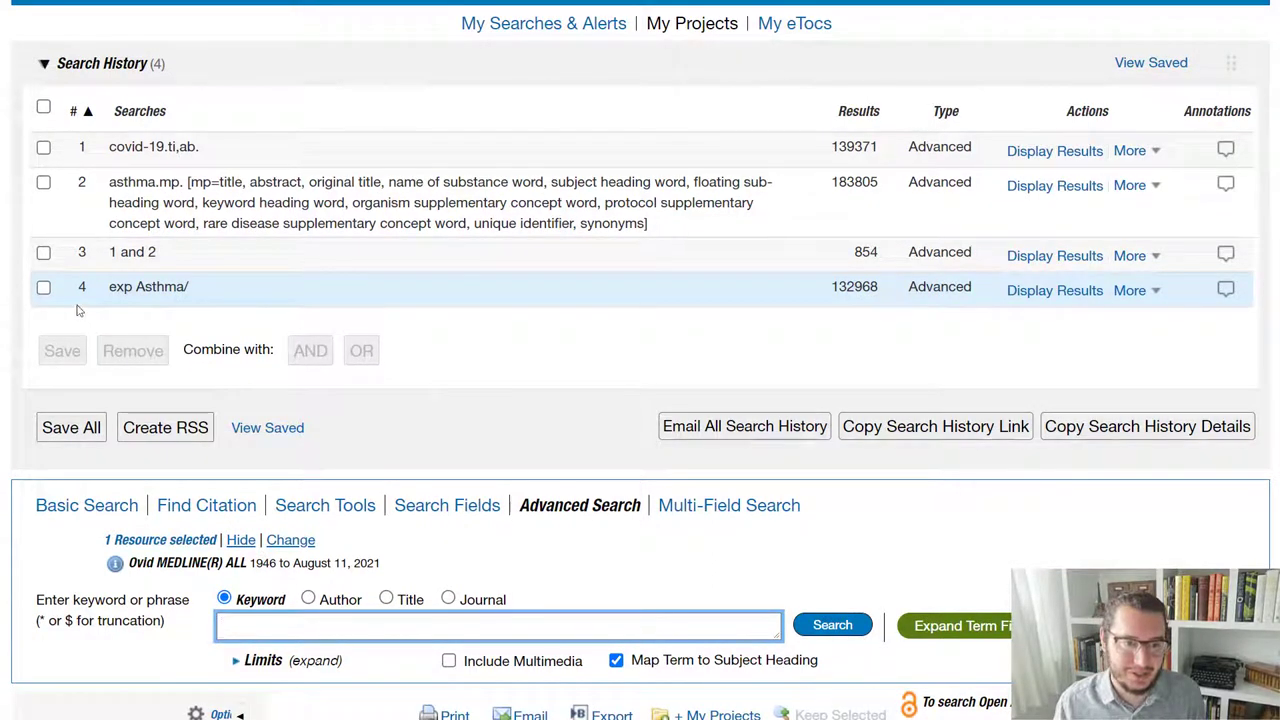
drag(116, 287, 190, 290)
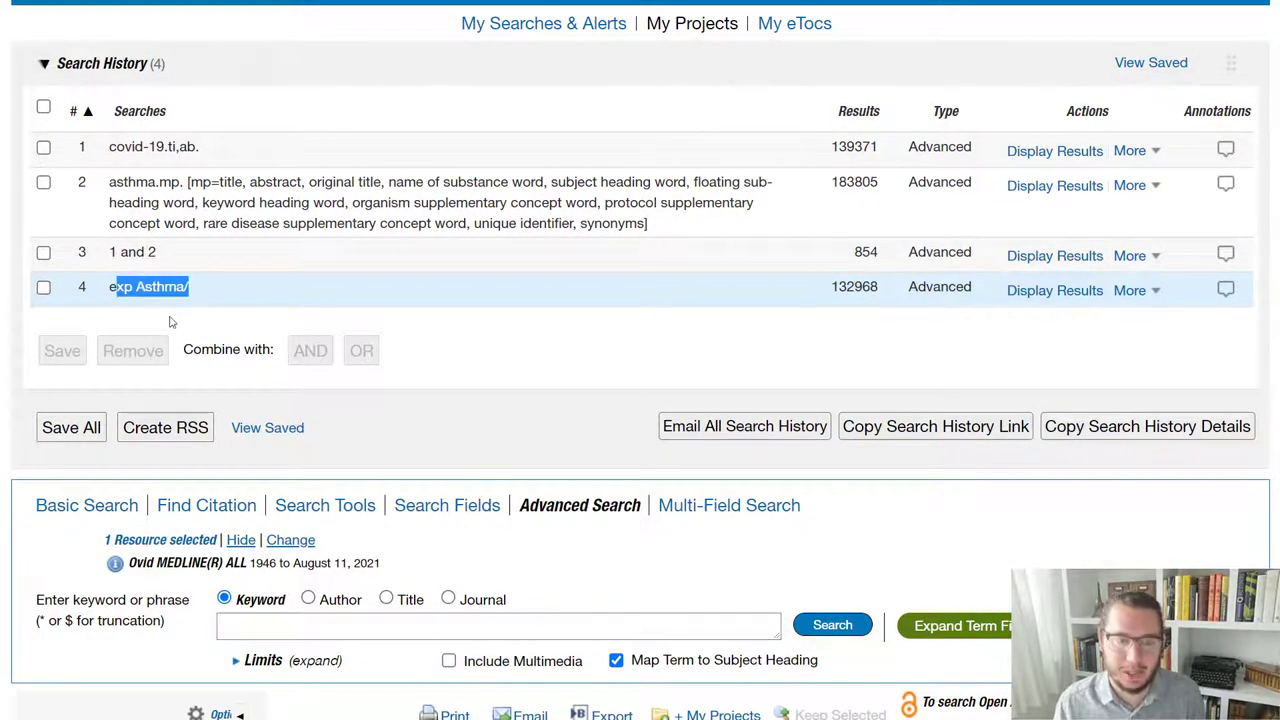
click(170, 322)
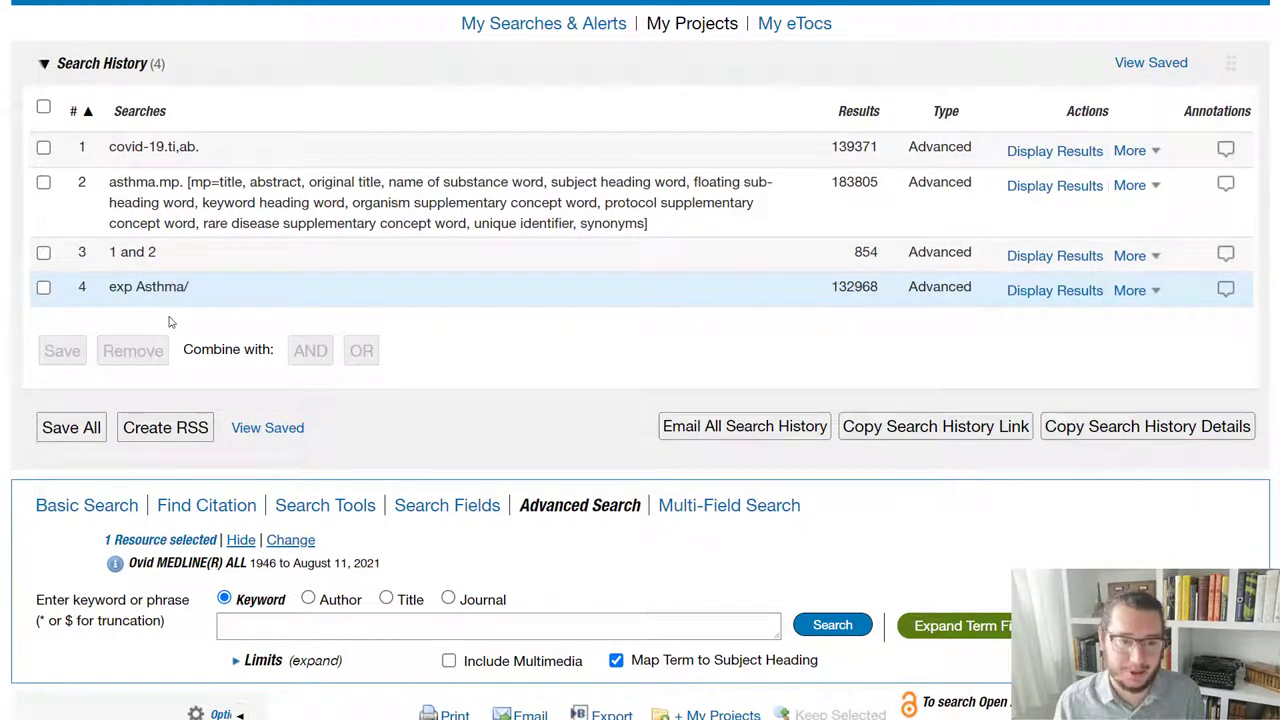
click(43, 287)
click(43, 182)
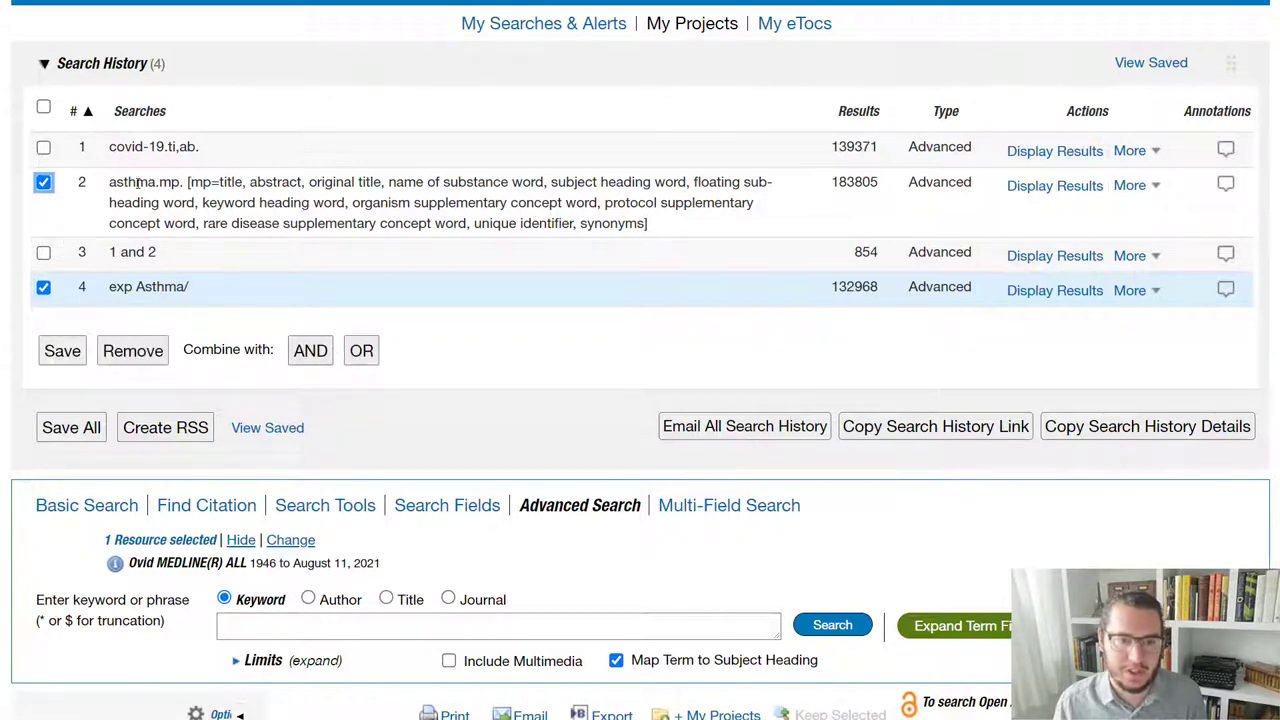
click(358, 352)
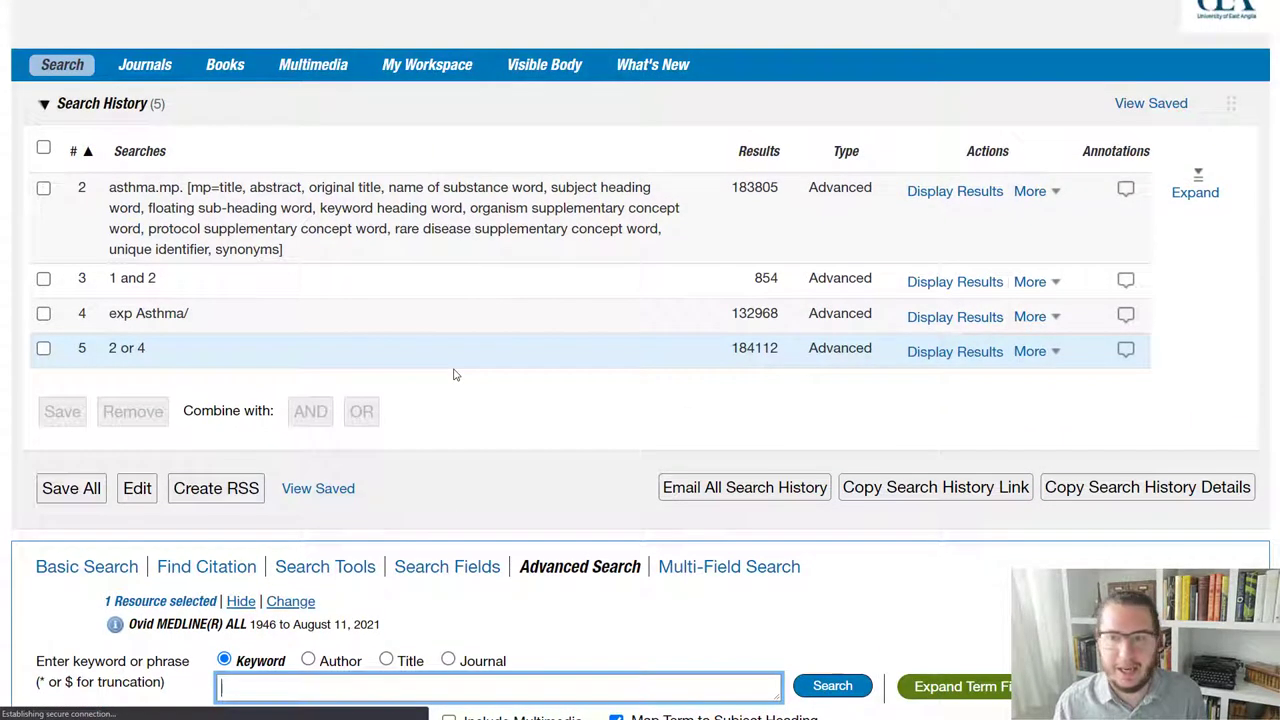
Expand the search history to show all lines, and compare the two asthma searches with the result count of line 5.
click(1201, 195)
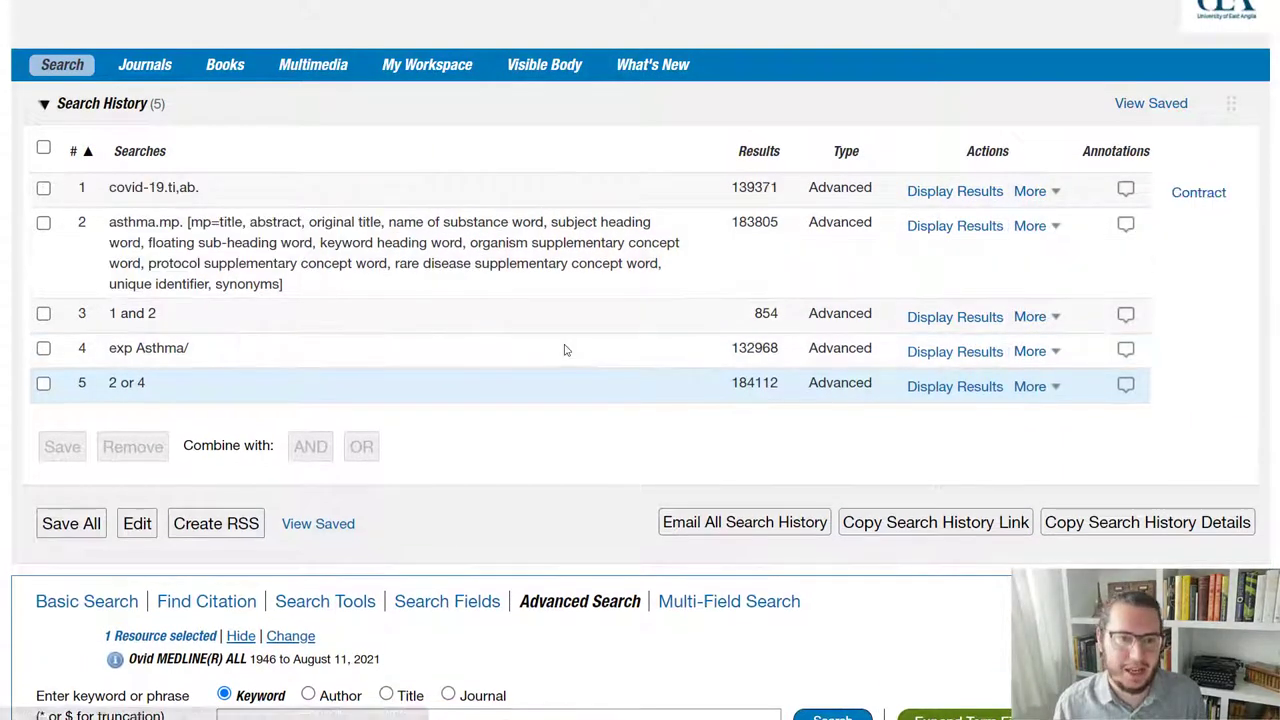
double_click(158, 224)
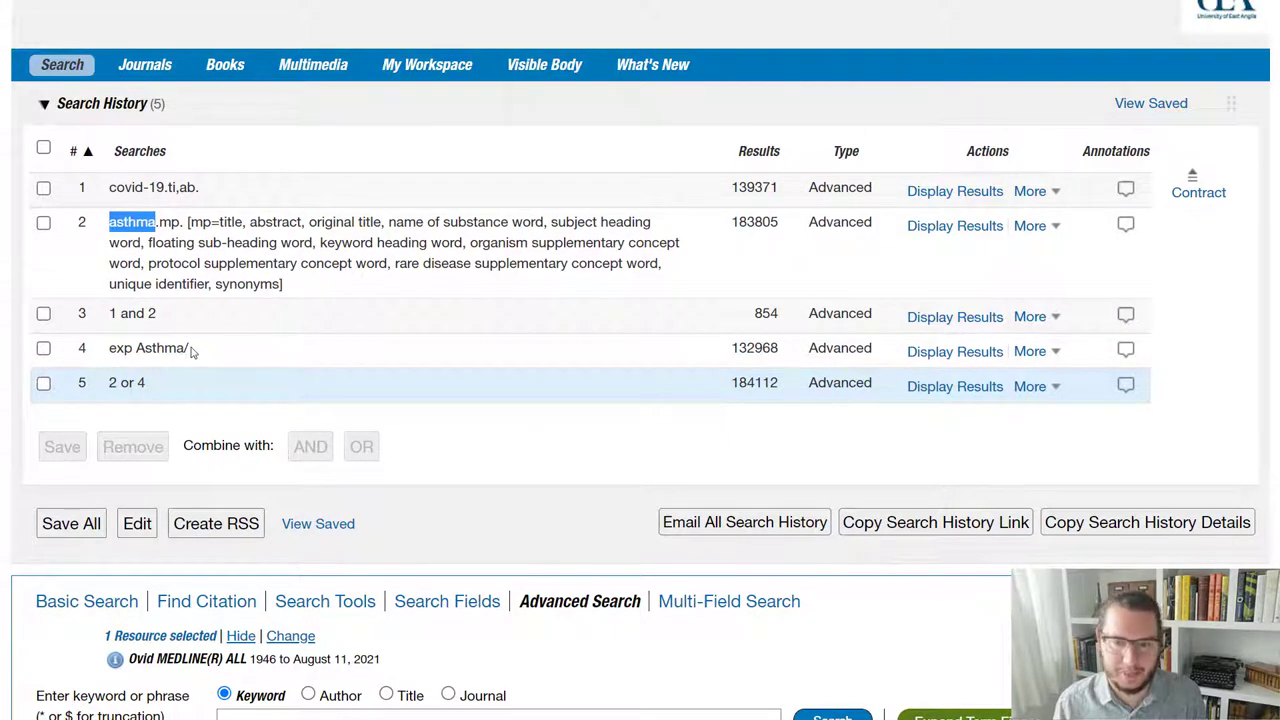
drag(194, 347, 152, 348)
click(148, 348)
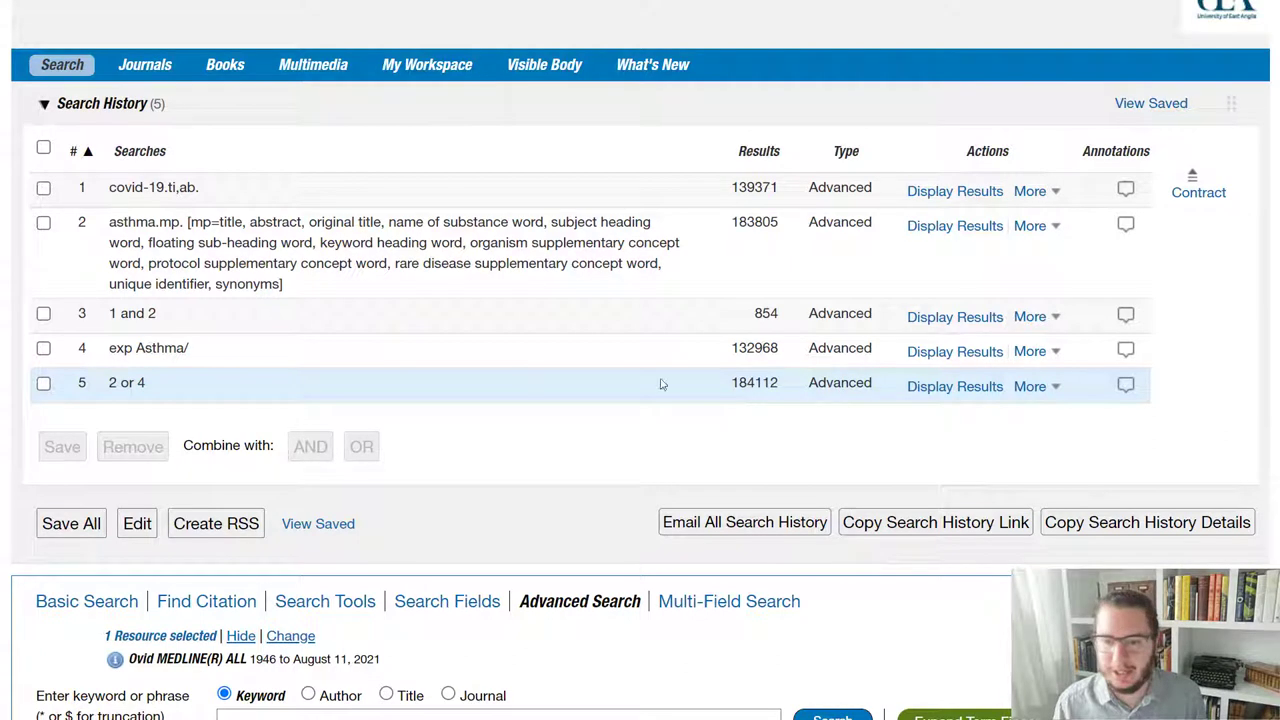
drag(741, 386, 781, 390)
click(781, 390)
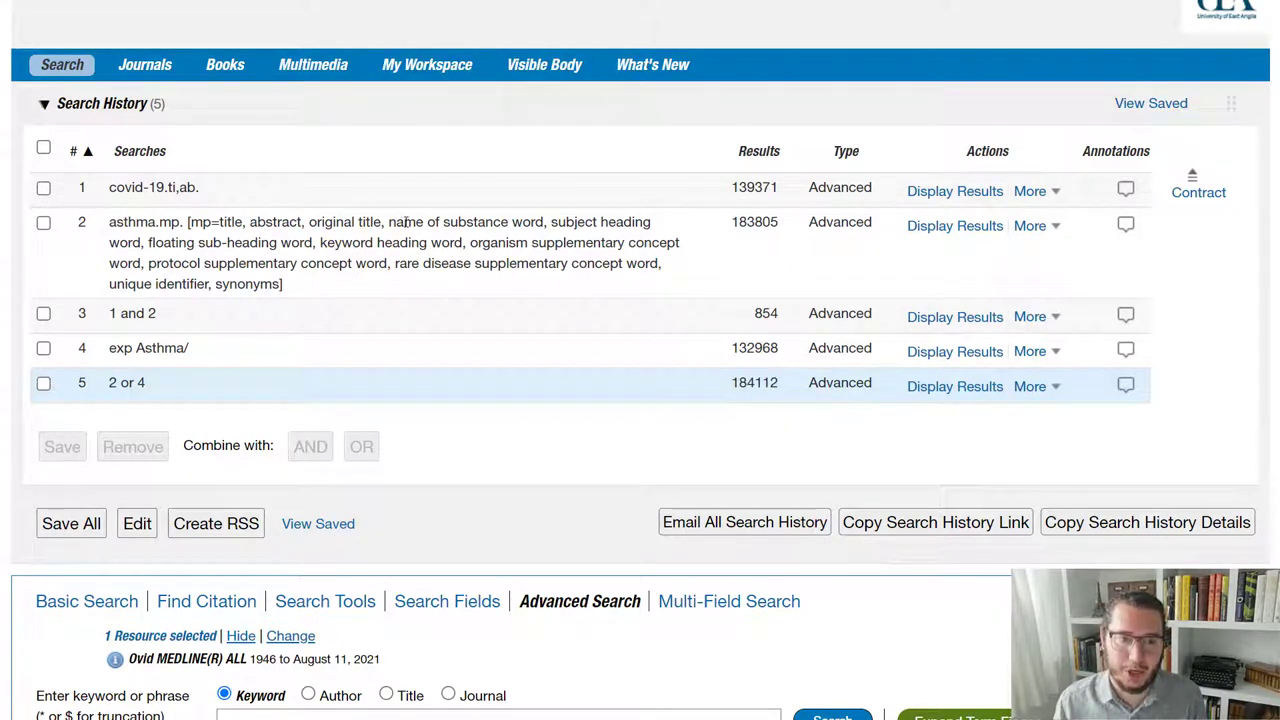
drag(155, 222, 181, 223)
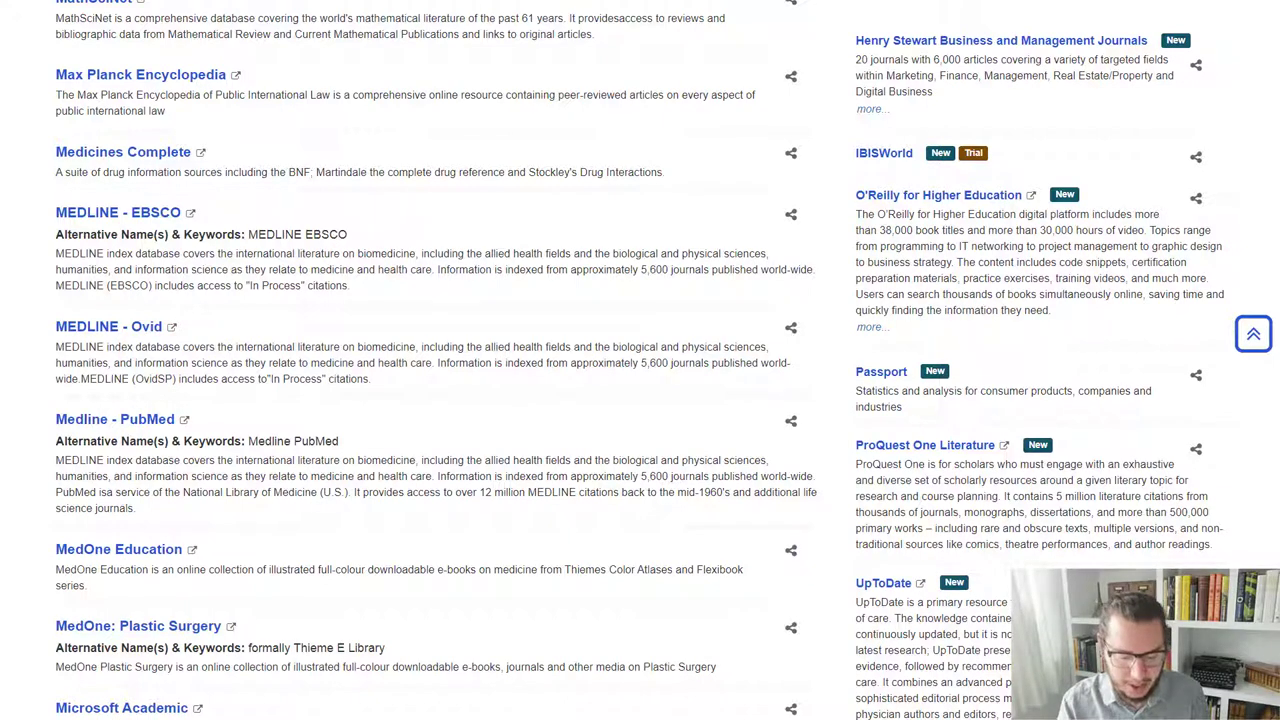
Search the web for "uea libguides" and open the UEA Subject Guides site.
key(ctrl+l)
text(uea l)
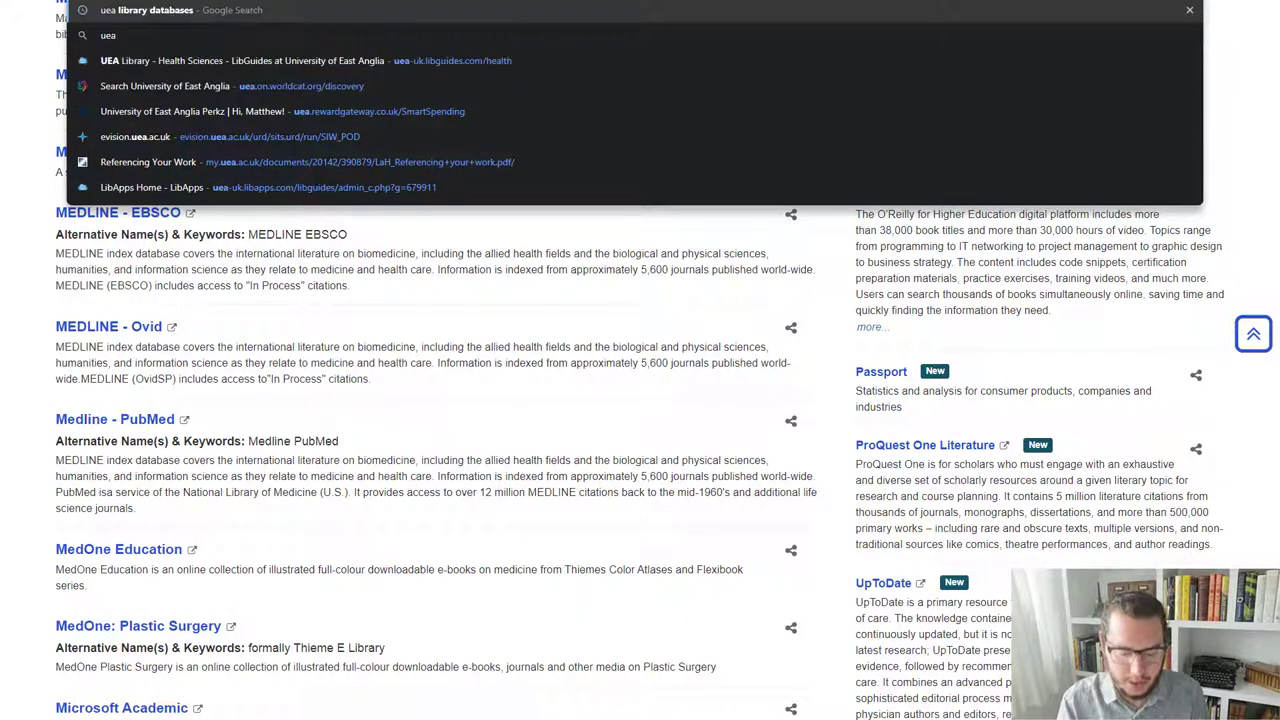
text(ibguides)
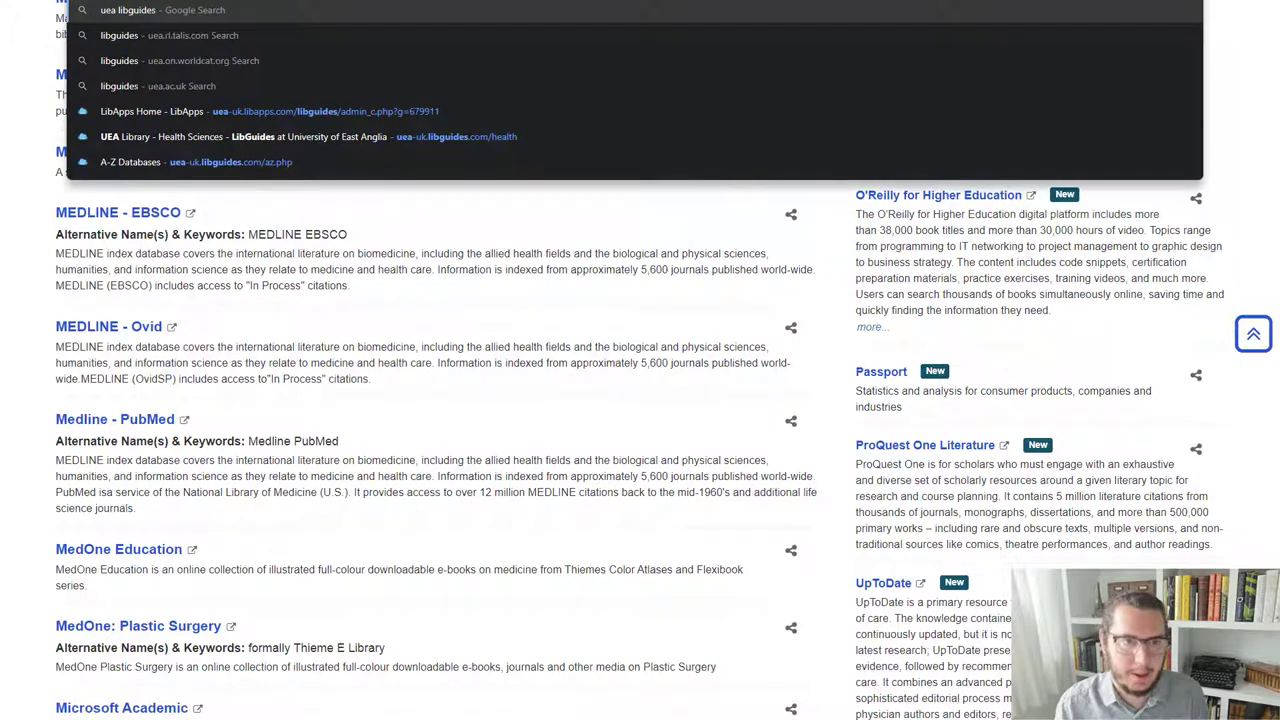
key(Return)
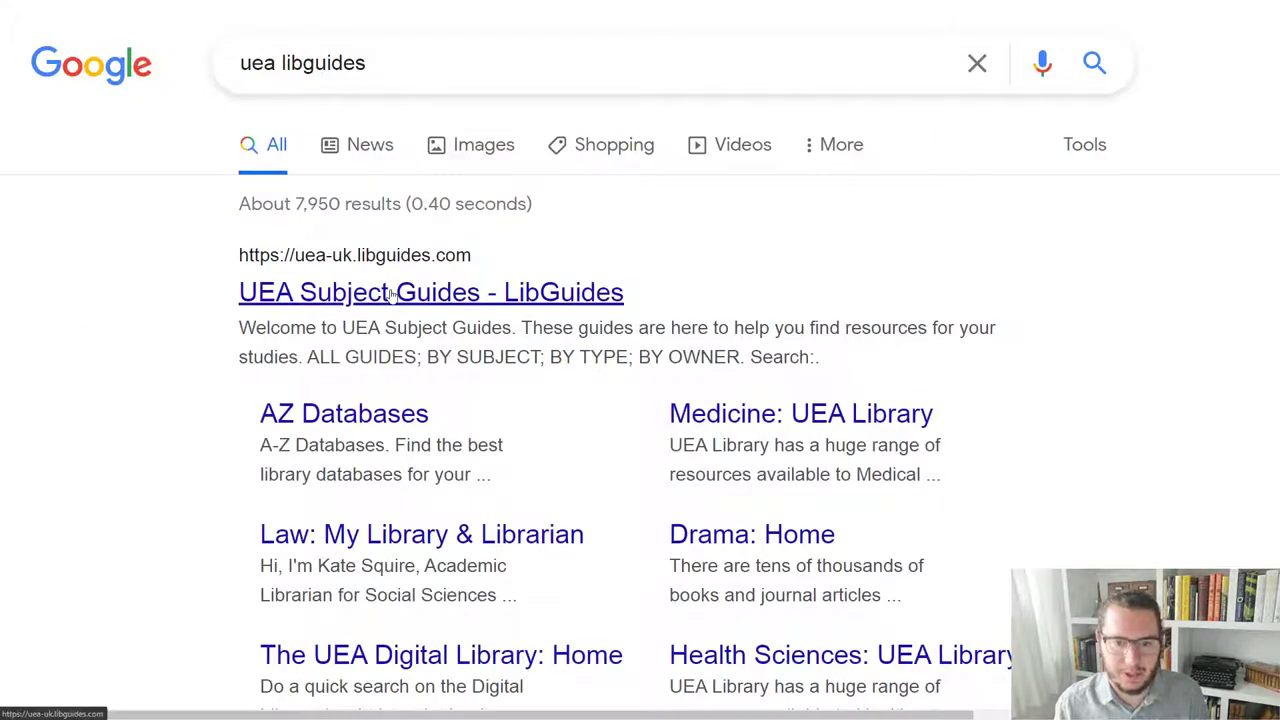
click(392, 292)
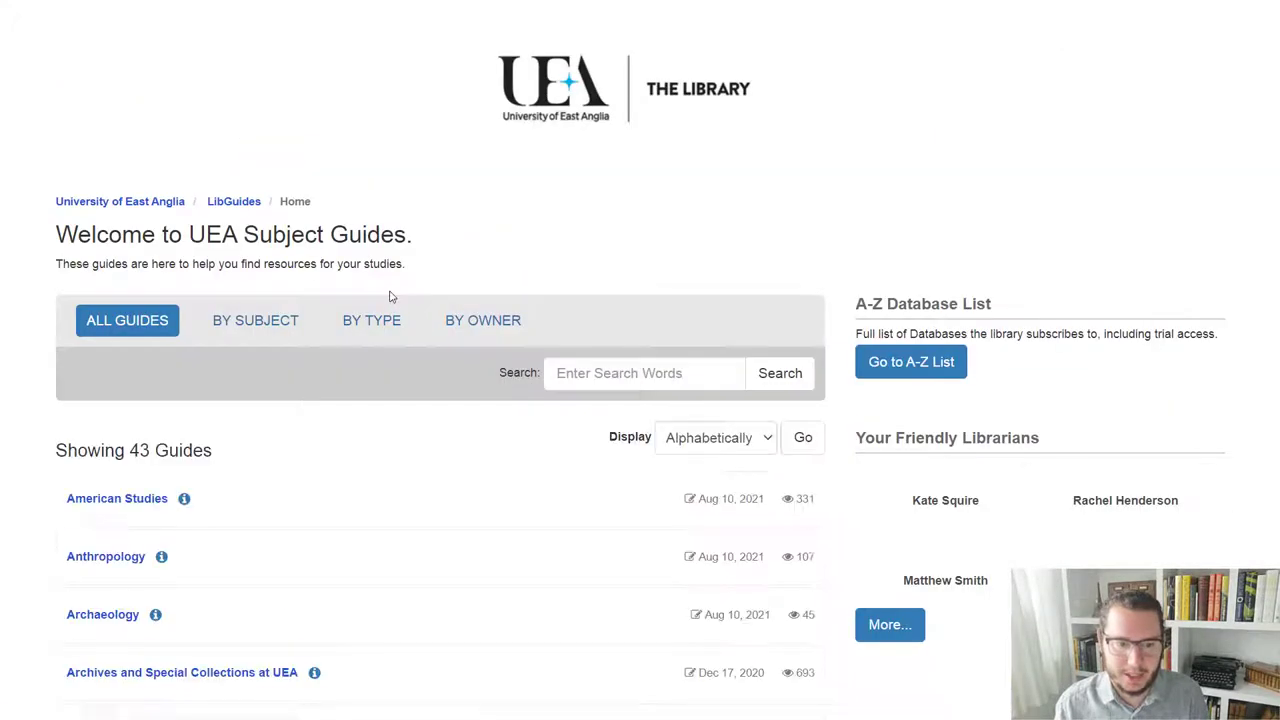
Find the Health Sciences guide in the alphabetical list of all subject guides and open it.
scroll(391, 294, down, 5)
scroll(391, 296, down, 5)
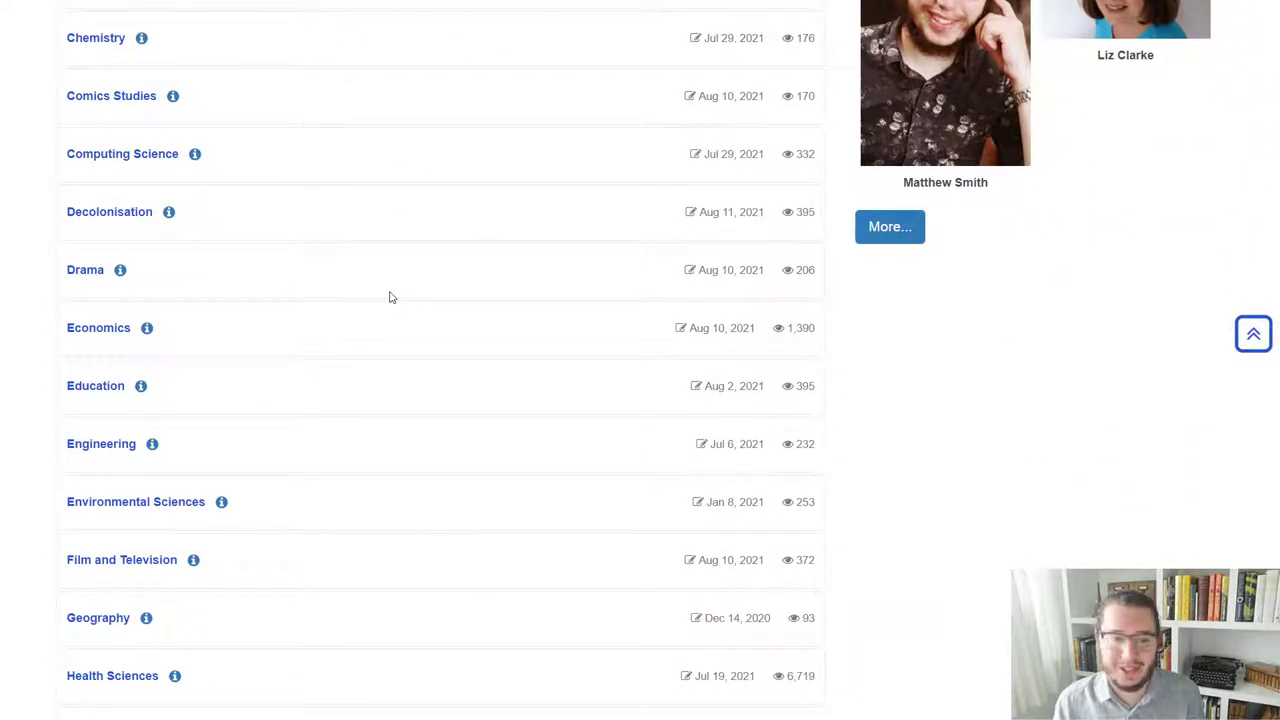
scroll(391, 297, down, 1)
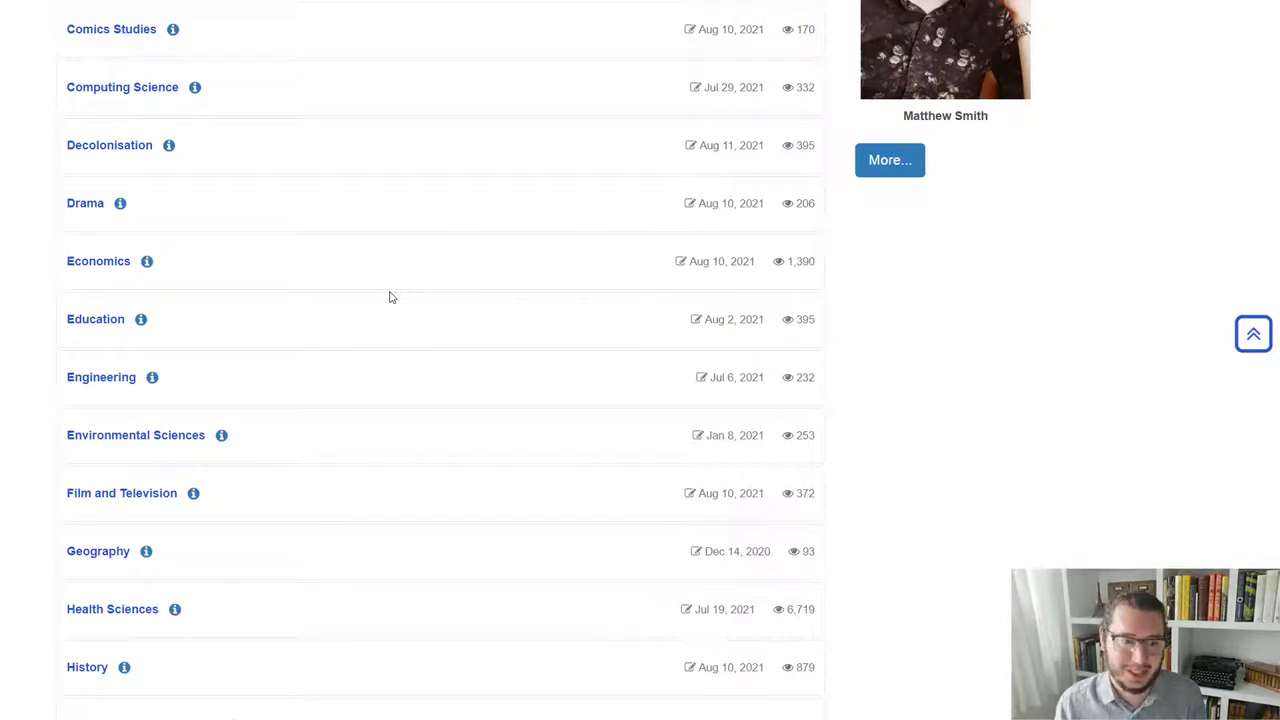
scroll(391, 297, down, 3)
scroll(391, 297, down, 2)
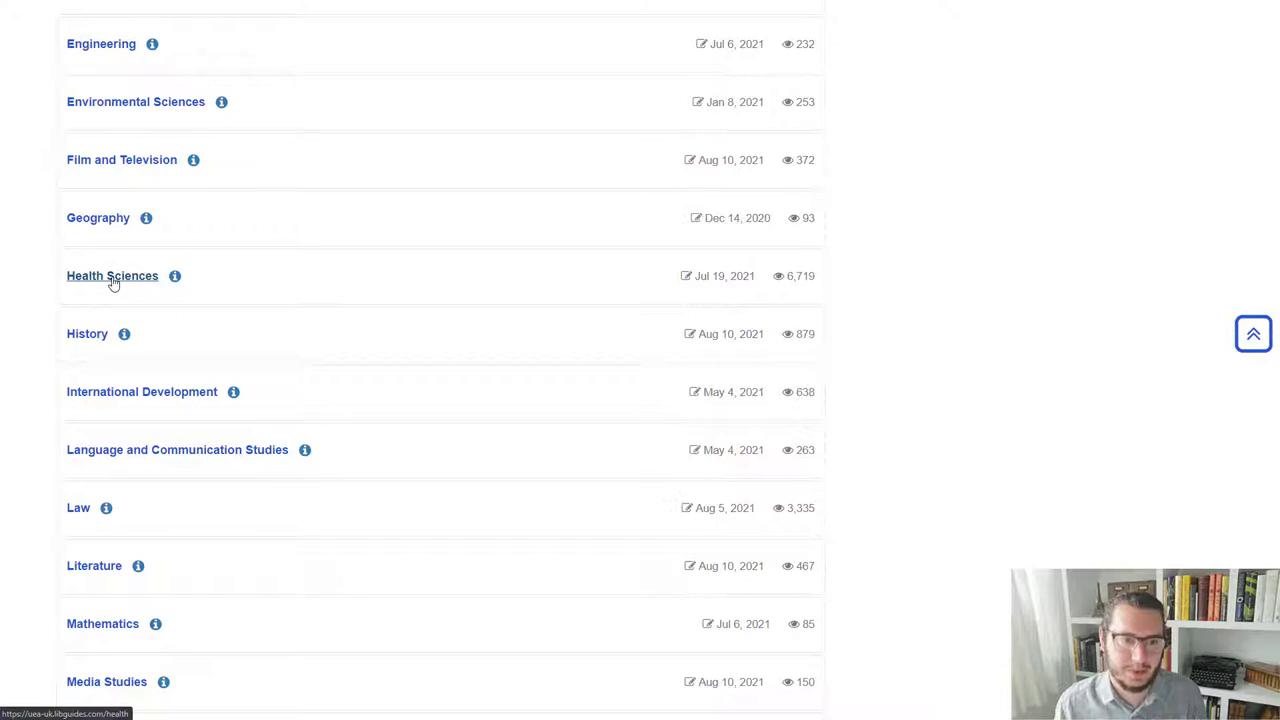
scroll(112, 283, down, 2)
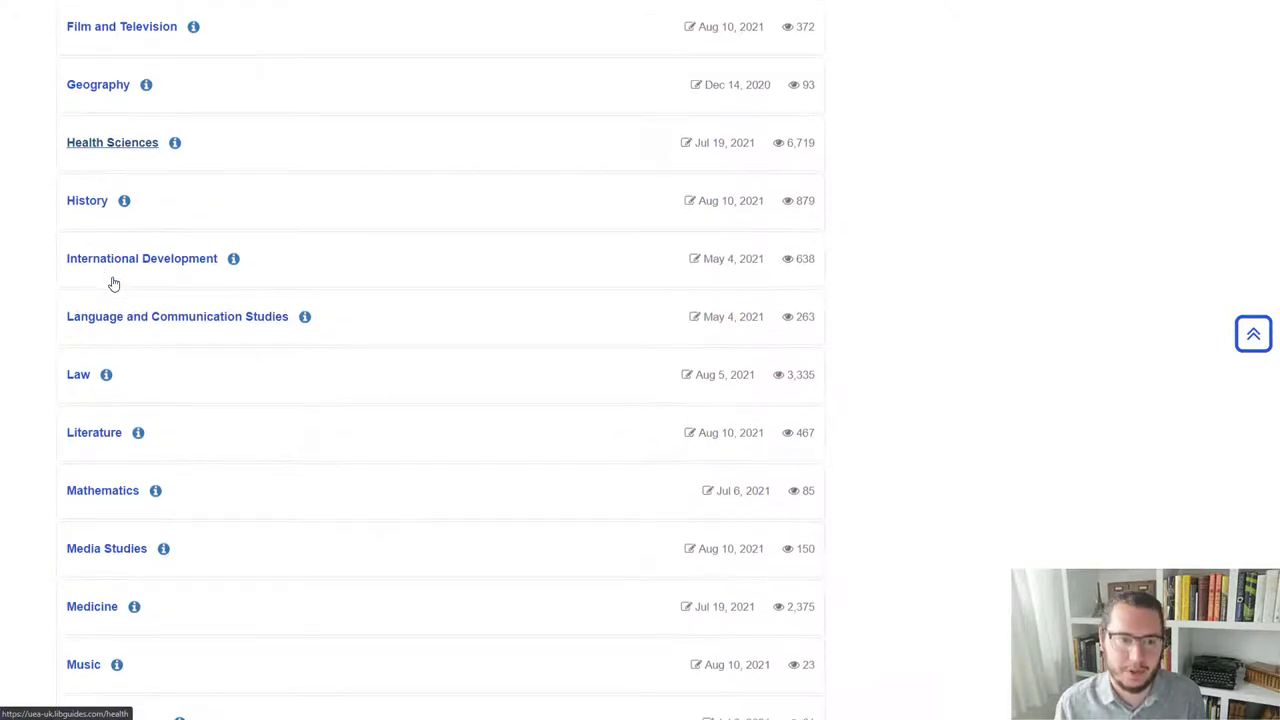
scroll(112, 283, up, 1)
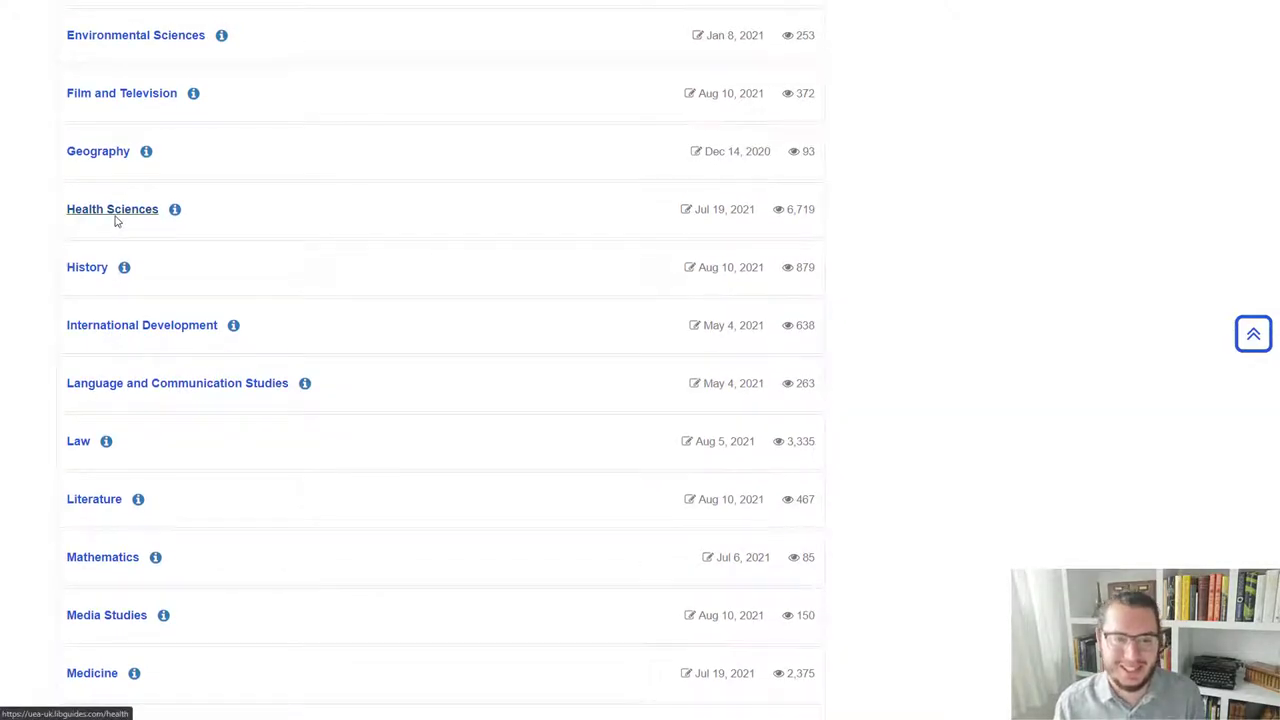
click(113, 210)
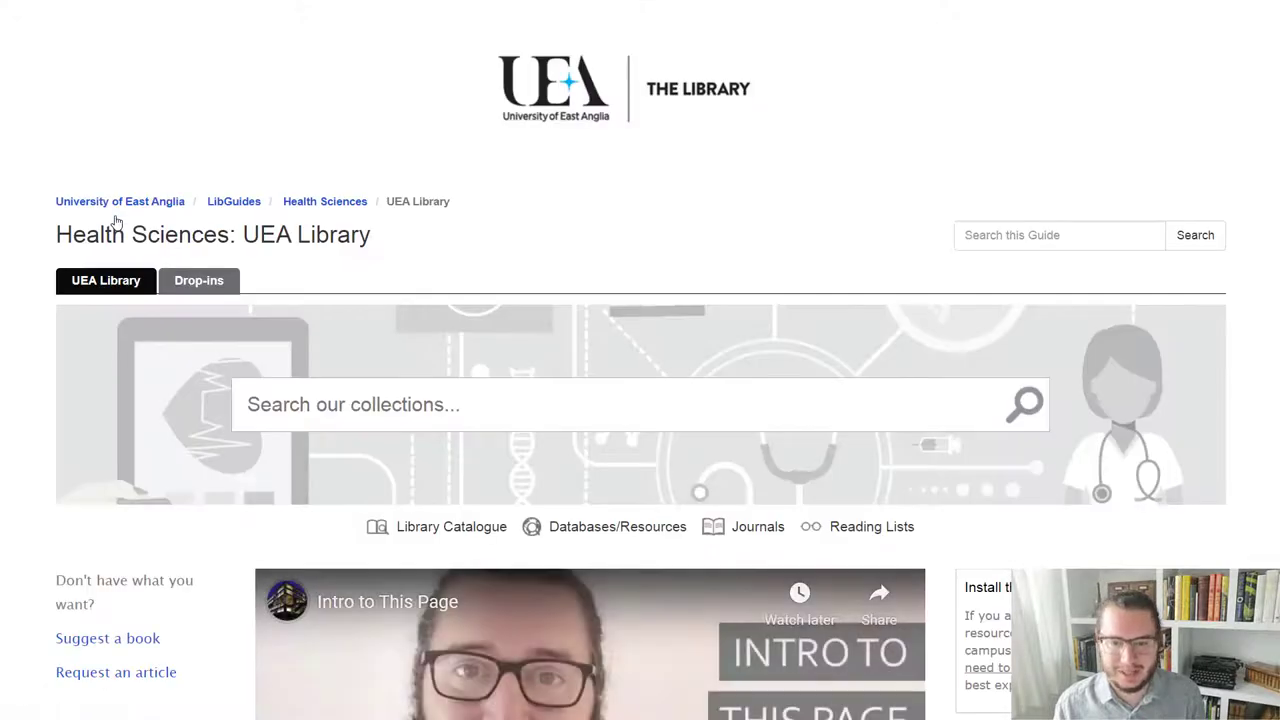
Open the Library Blackboard space through the enrolment link in the Health Sciences guide.
scroll(115, 222, down, 3)
scroll(115, 222, down, 3)
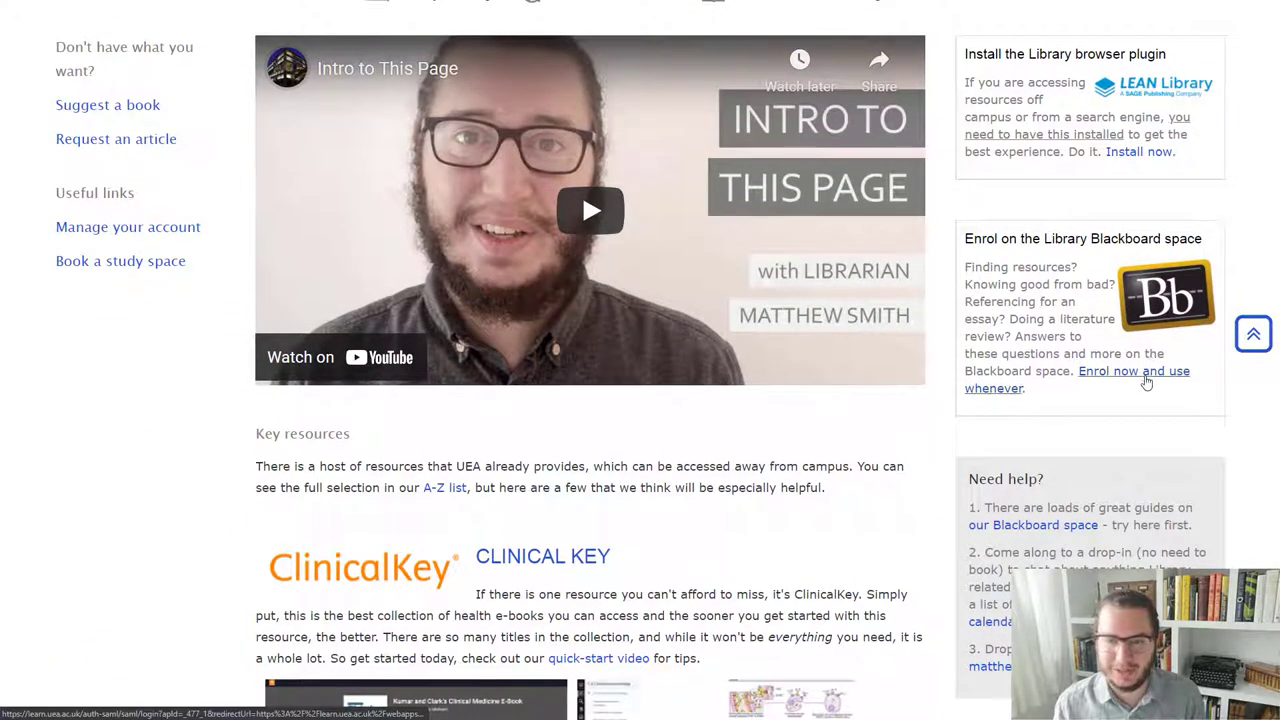
click(1133, 371)
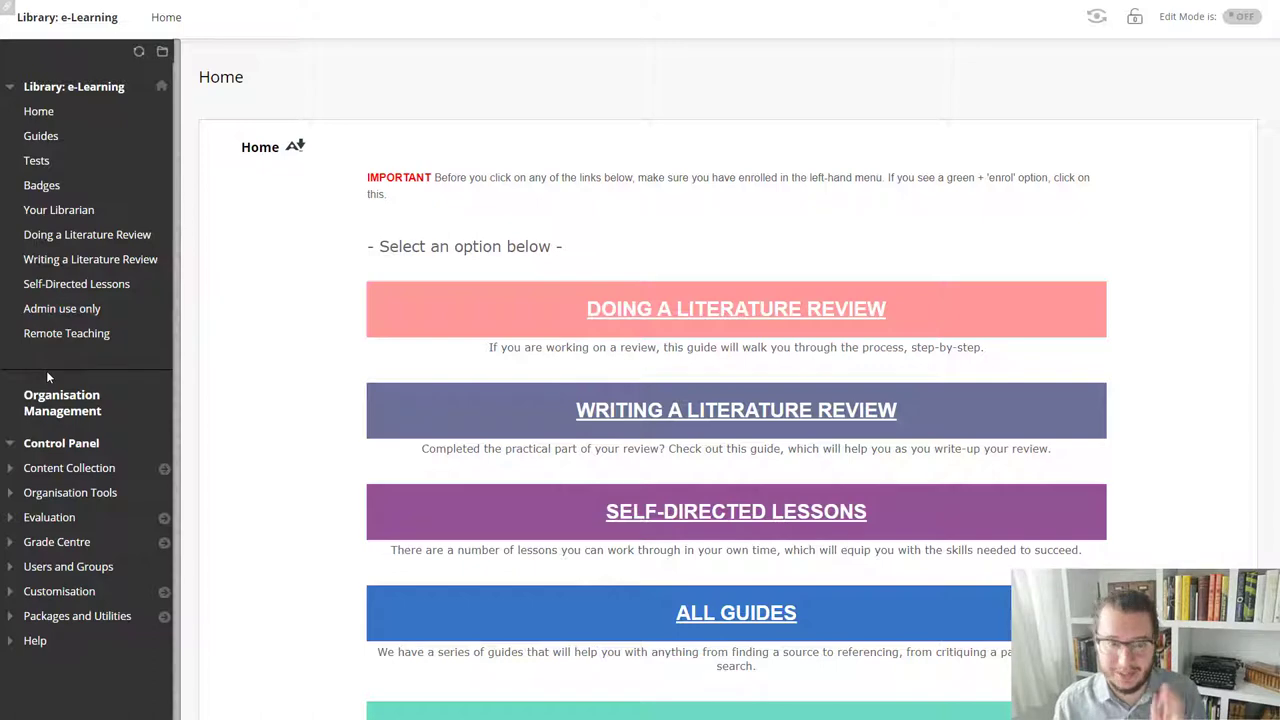
Open All Guides in the Library e-learning space and look through the popular, beginner and advanced guides, including Using Index Terms.
scroll(674, 449, down, 3)
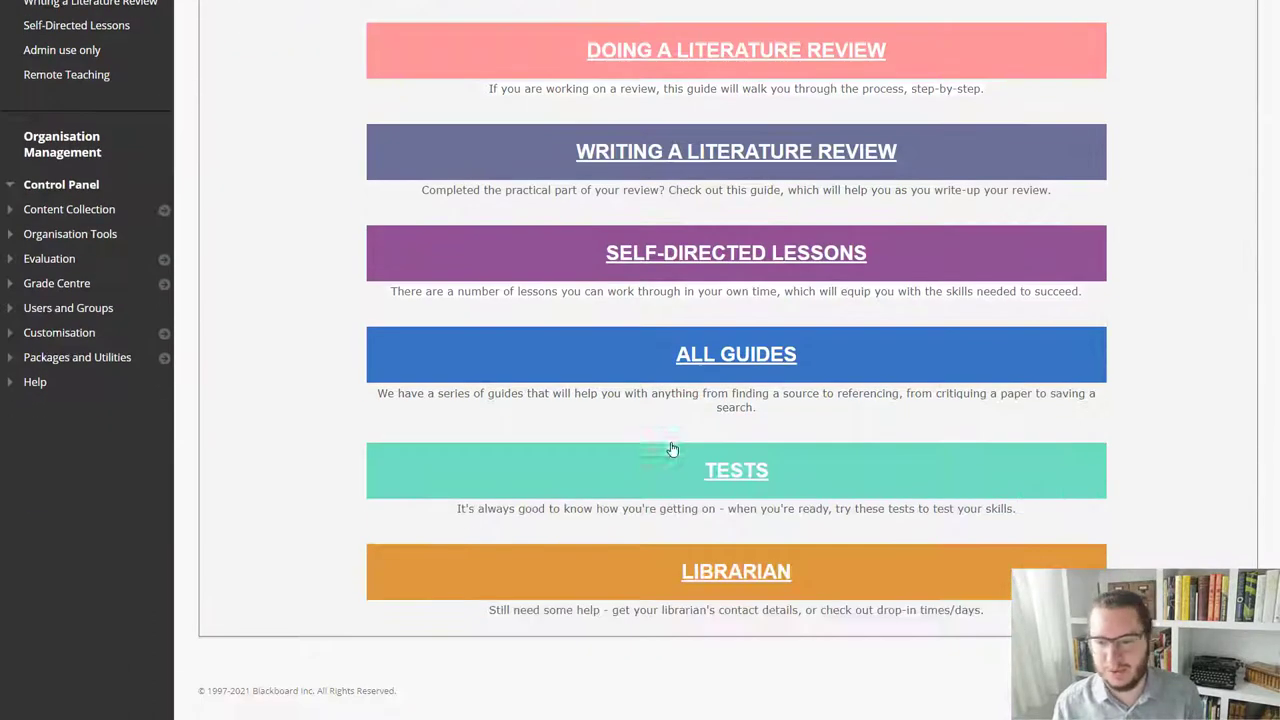
click(703, 357)
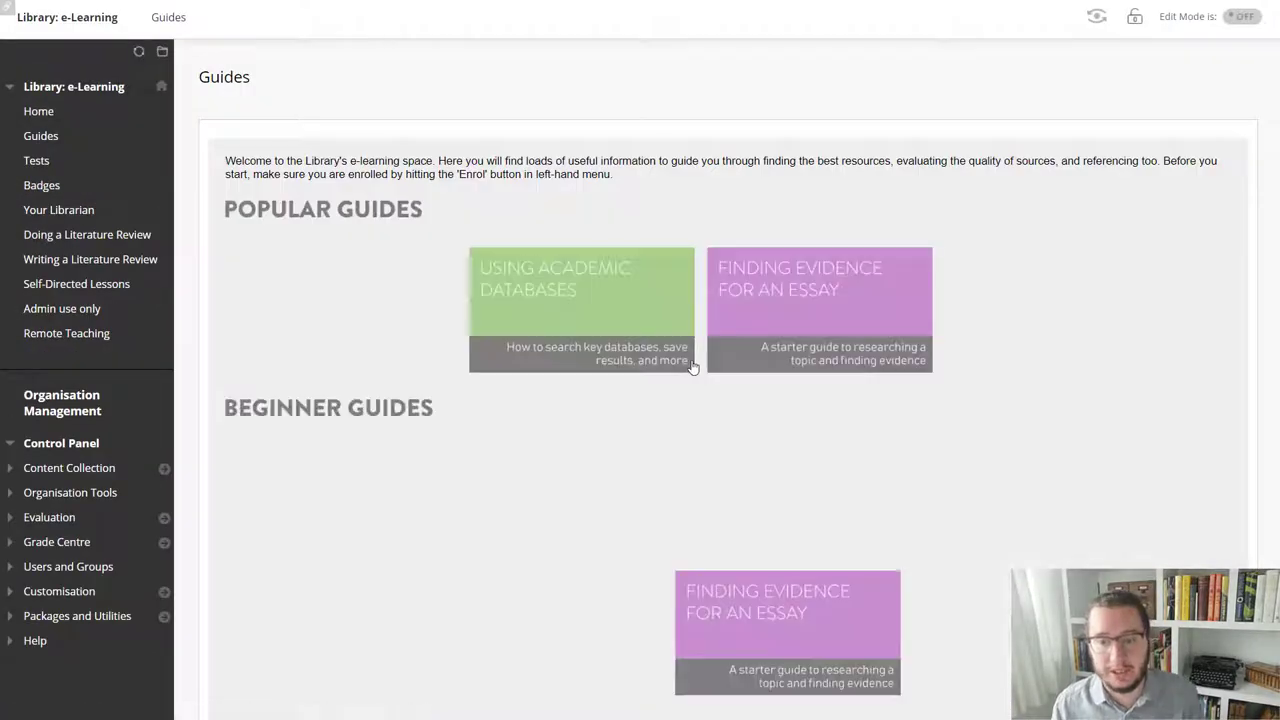
scroll(692, 366, down, 2)
scroll(692, 366, down, 8)
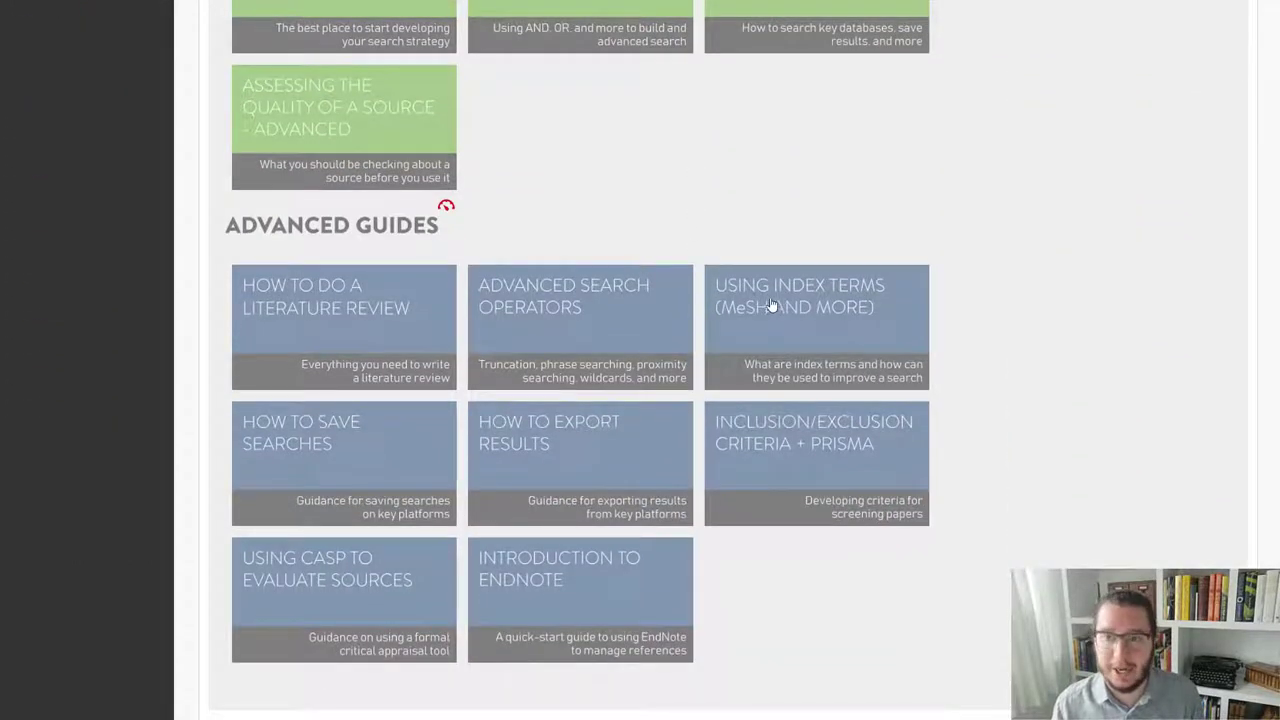
scroll(675, 382, up, 3)
scroll(669, 389, up, 7)
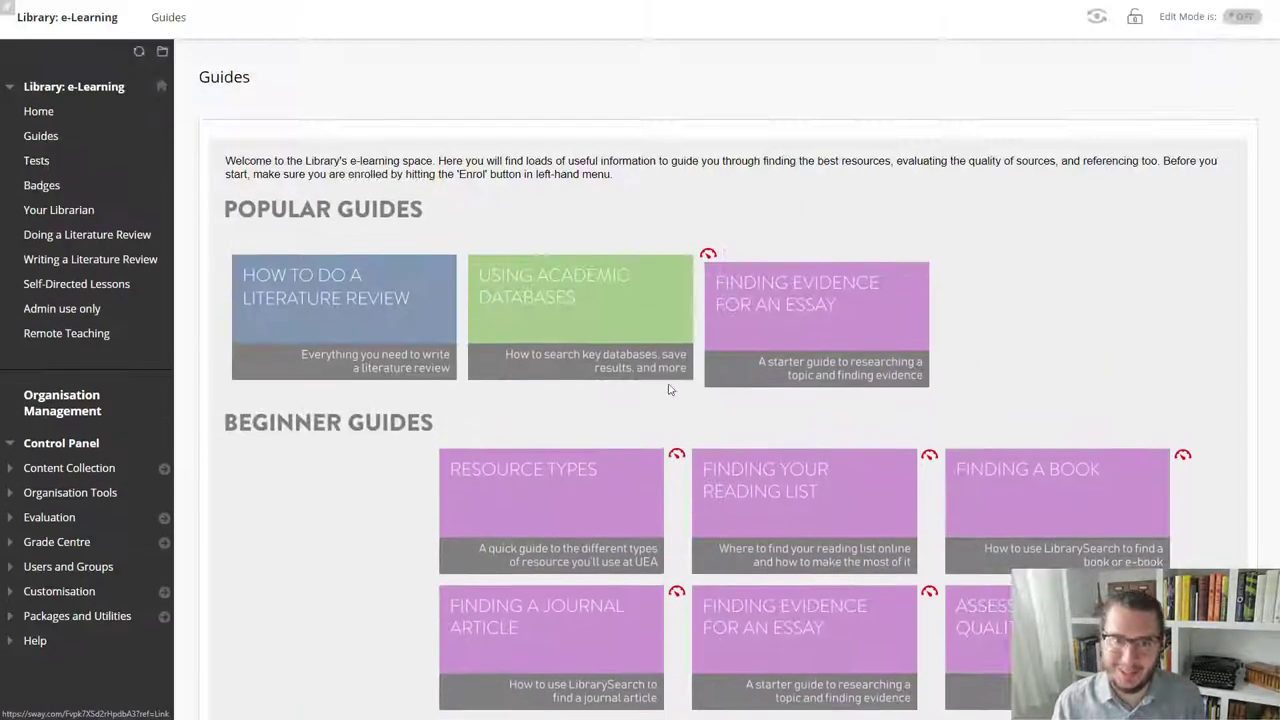